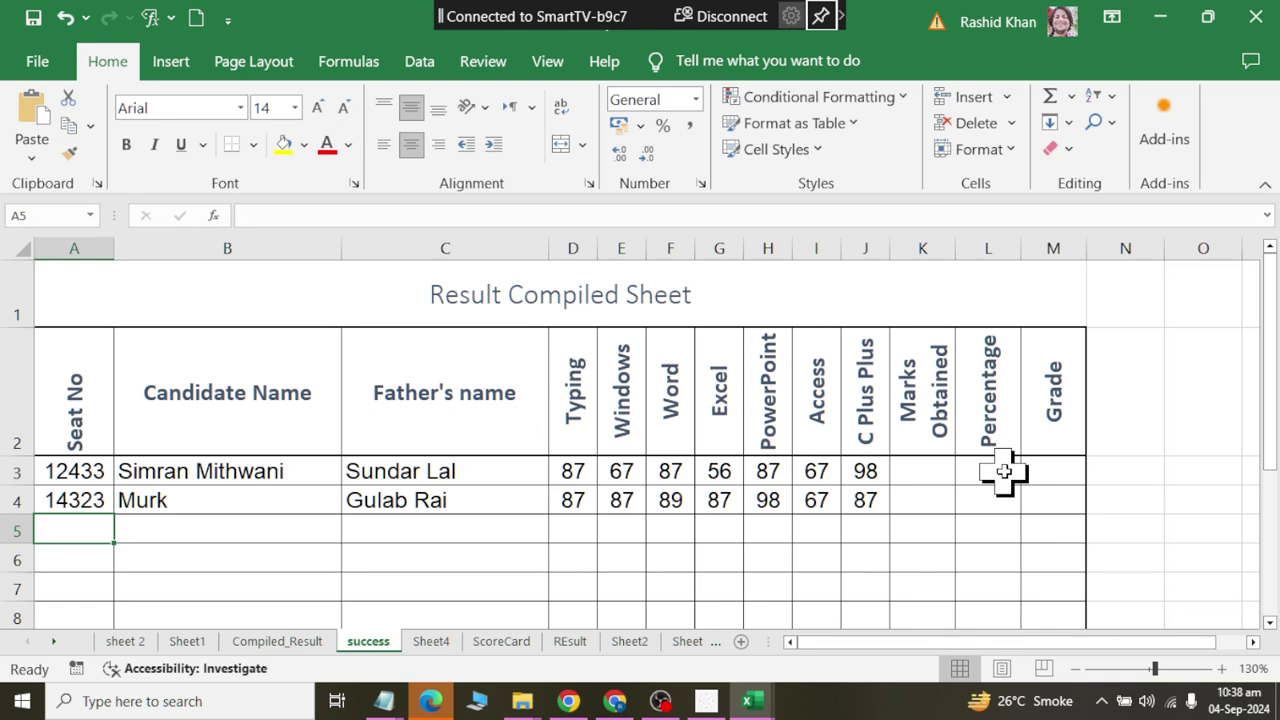
Step: Browse the Data Validation and What-If Analysis menus on the Data tab, leaving the sheet unchanged
{"action": "left_click", "coordinate": [419, 61]}
{"action": "left_click", "coordinate": [980, 150]}
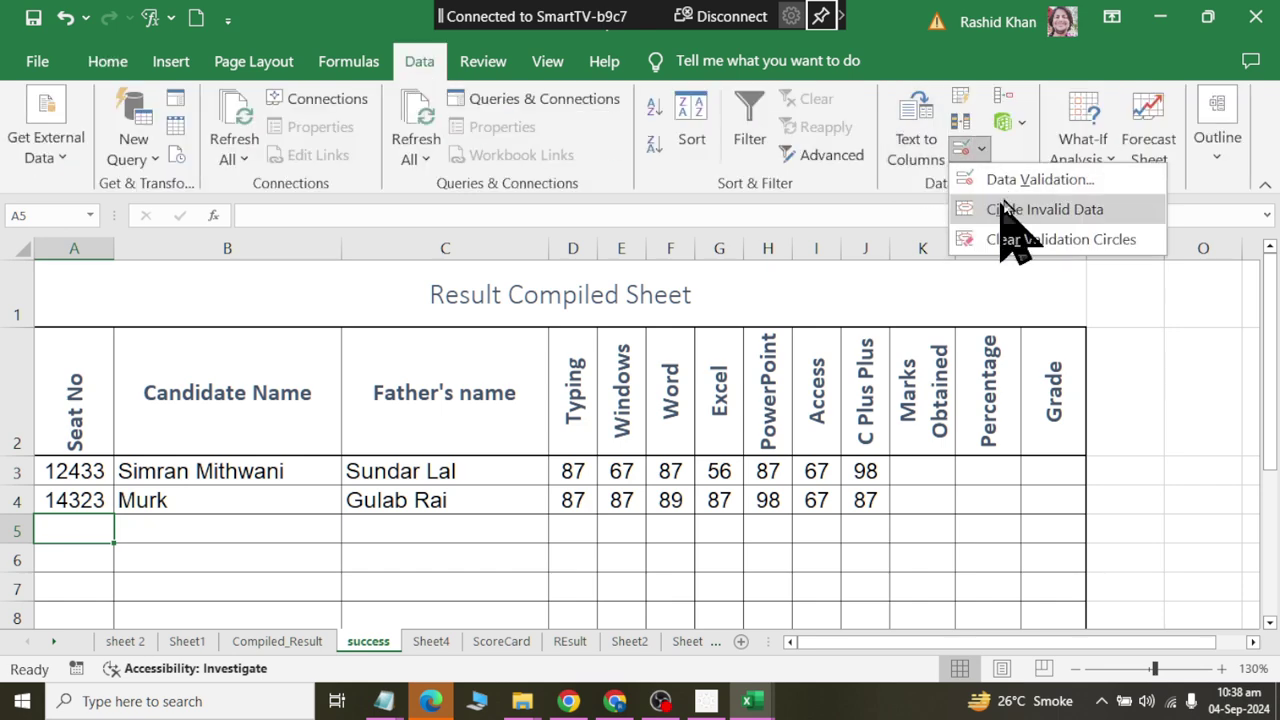
{"action": "left_click", "coordinate": [985, 150]}
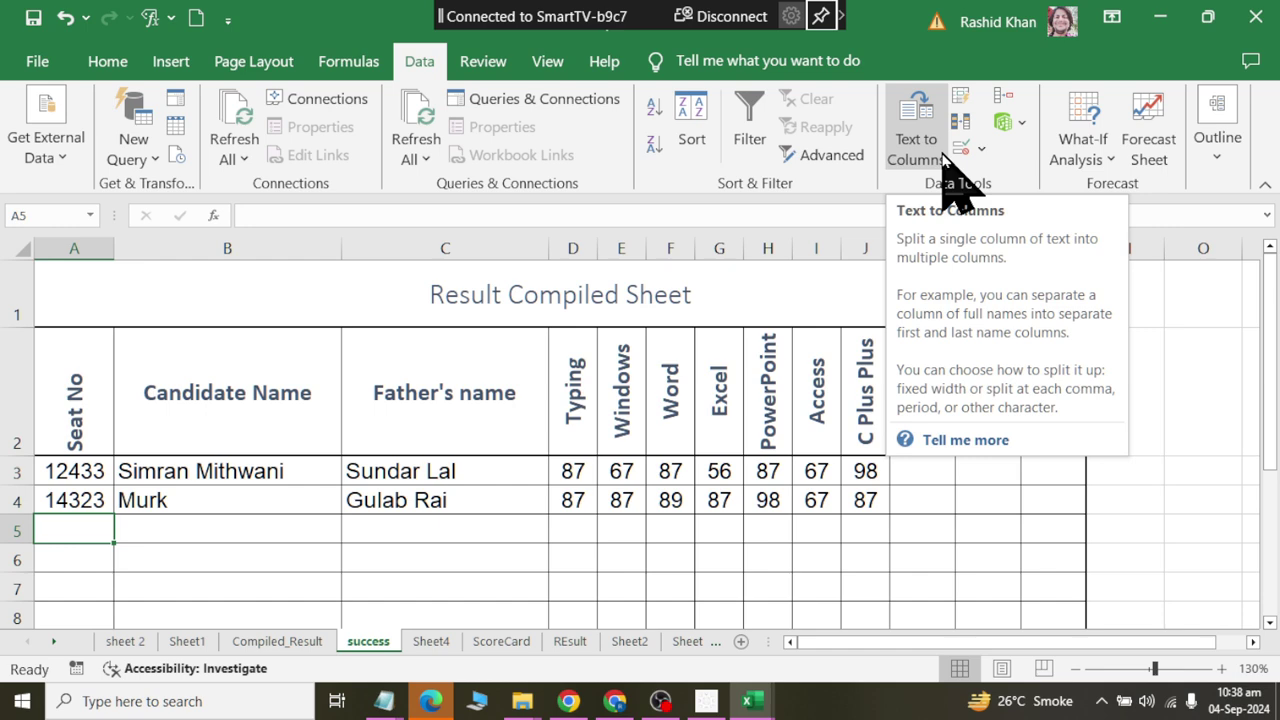
{"action": "left_click", "coordinate": [1017, 62]}
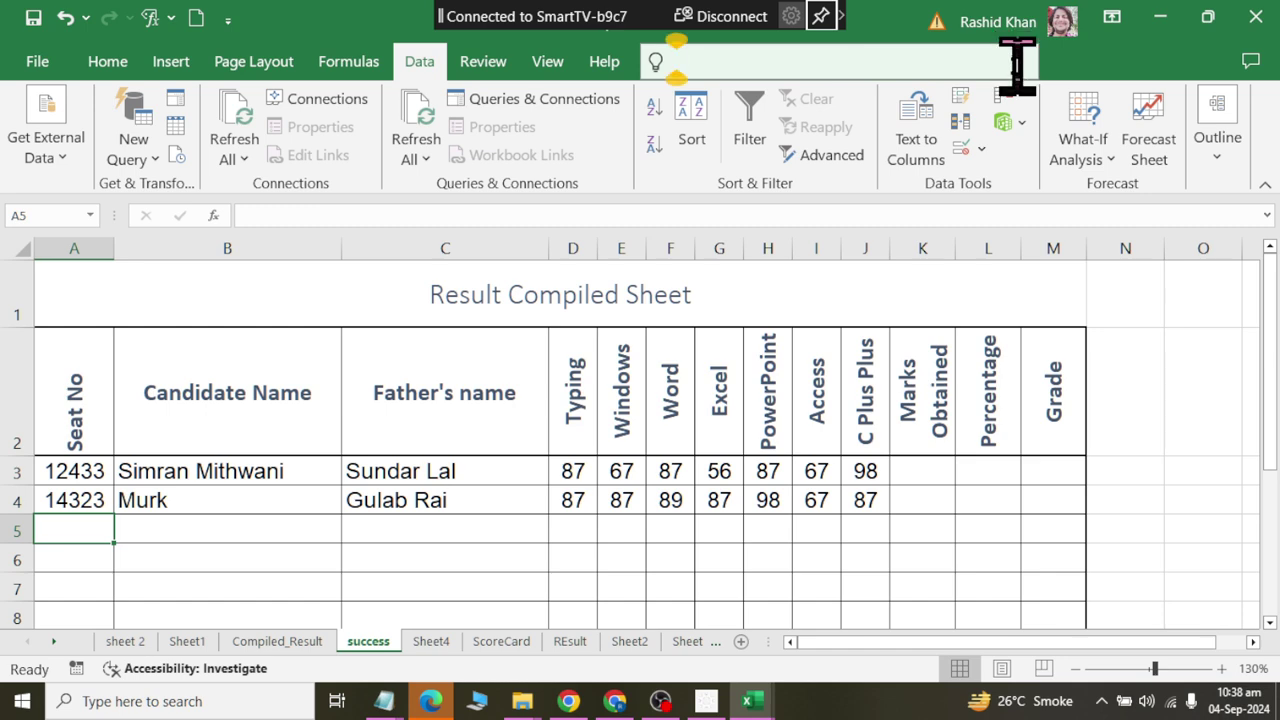
{"action": "left_click", "coordinate": [1070, 150]}
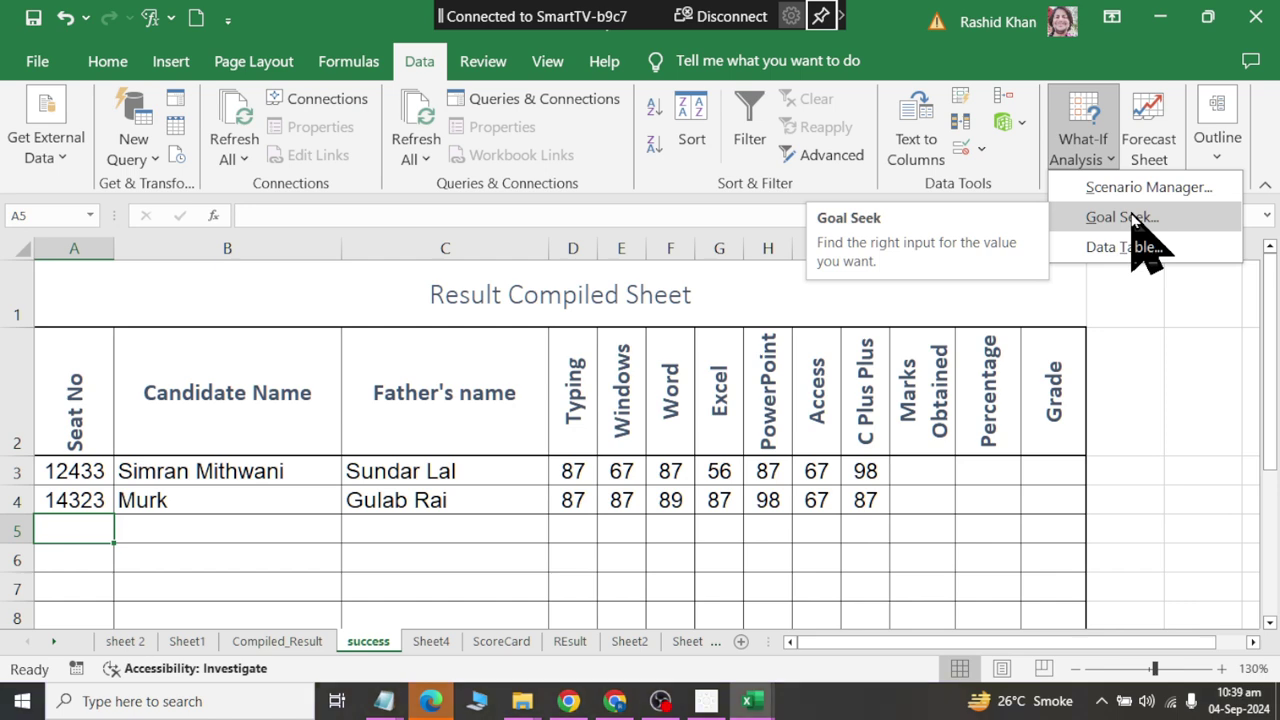
{"action": "left_click", "coordinate": [935, 478]}
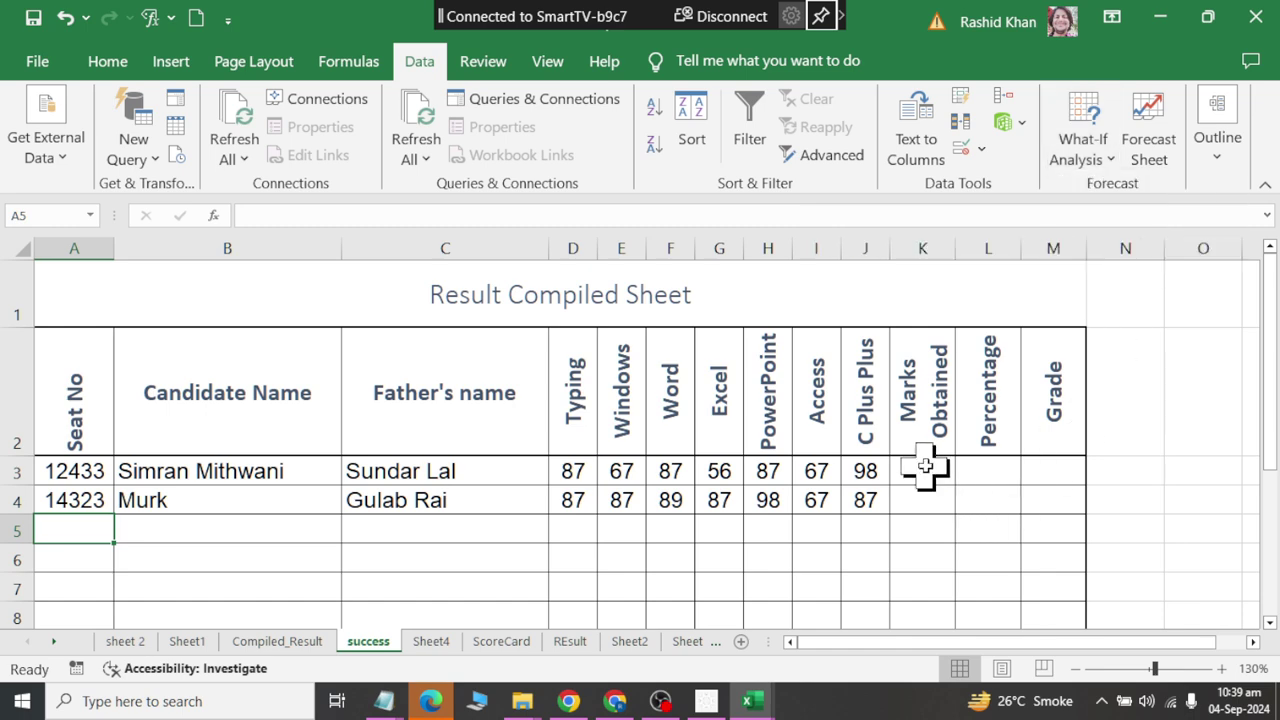
{"action": "left_click", "coordinate": [1105, 165]}
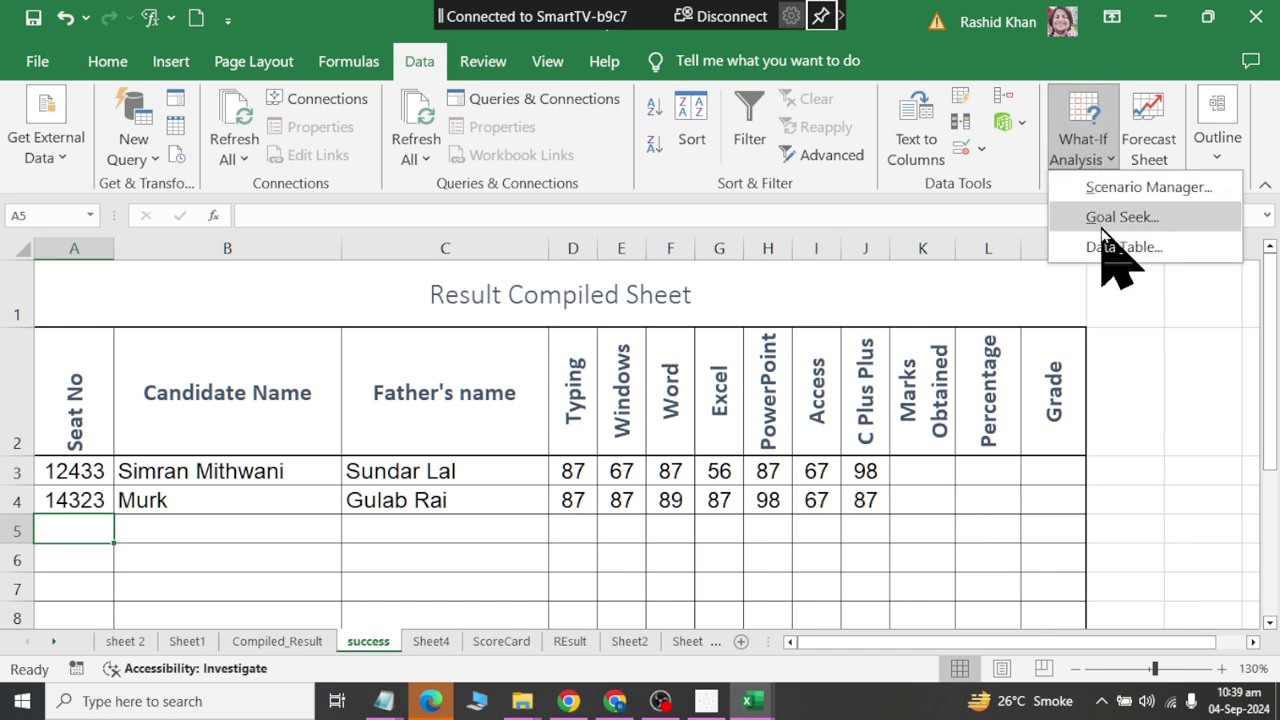
{"action": "left_click", "coordinate": [960, 525]}
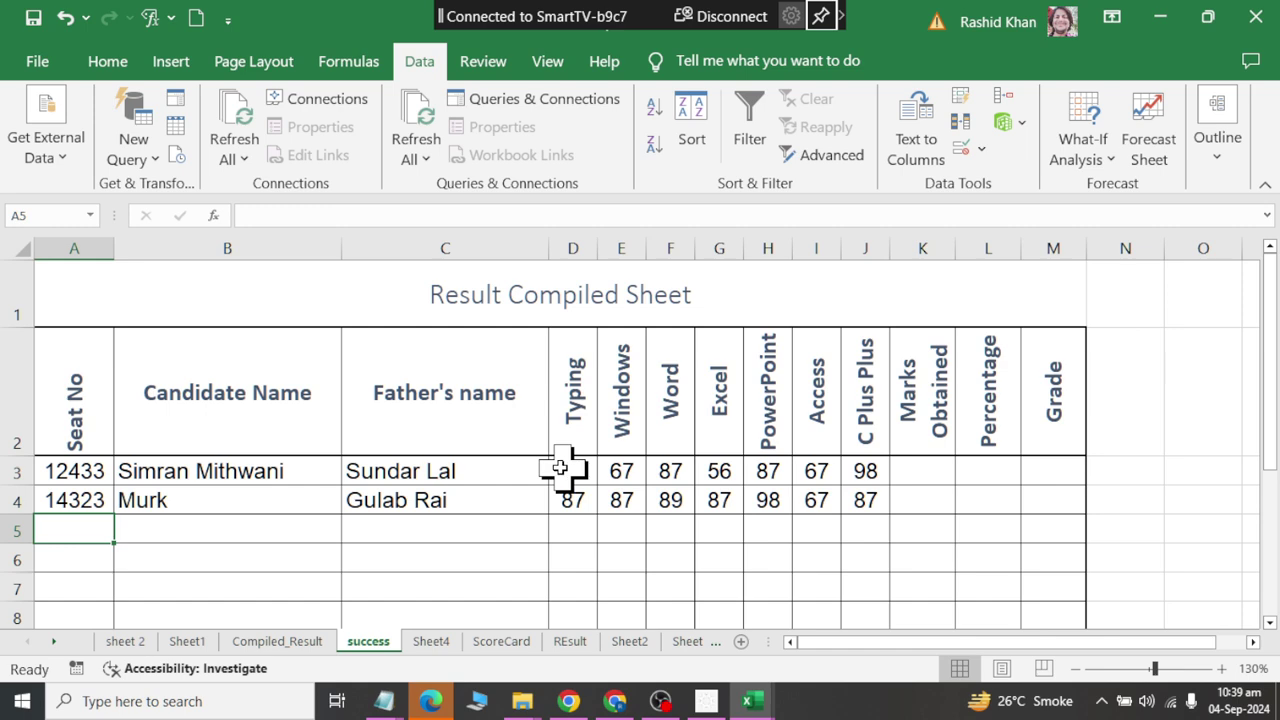
Step: Enter the third candidate's seat number, name and father's name in row 5
{"action": "type", "text": "1542"}
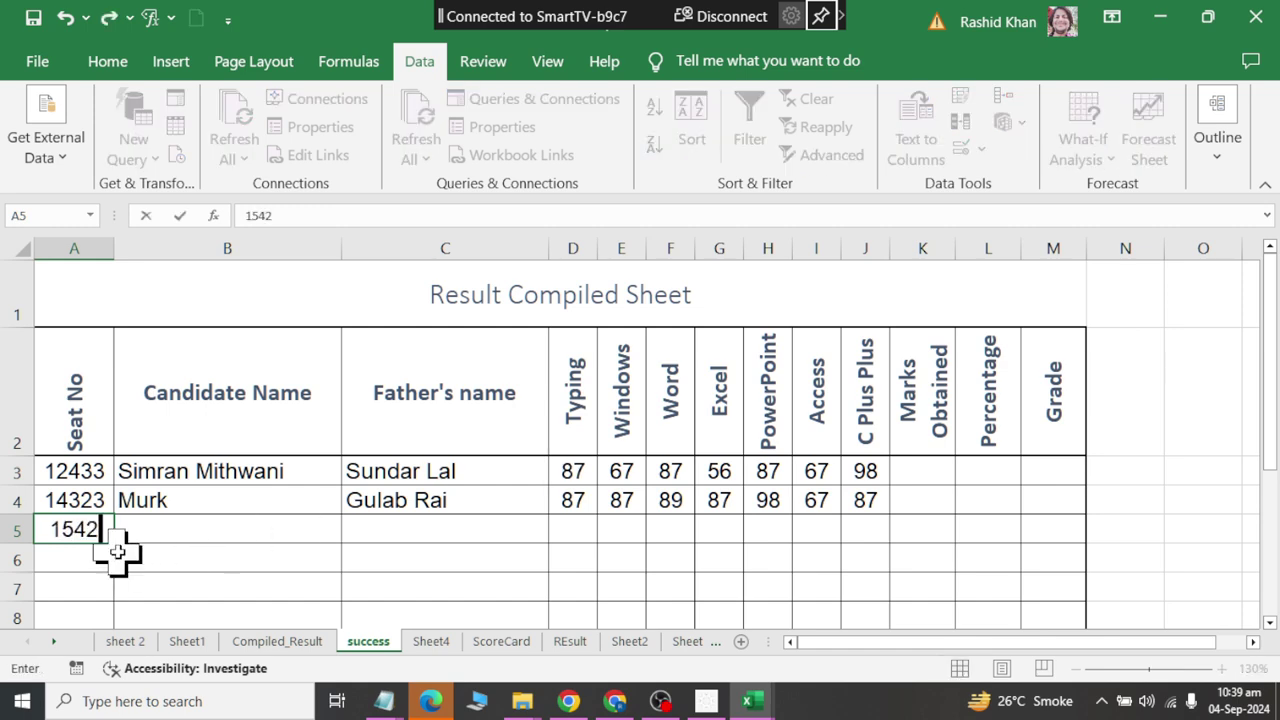
{"action": "type", "text": "3"}
{"action": "key", "text": "Tab"}
{"action": "type", "text": "Kr"}
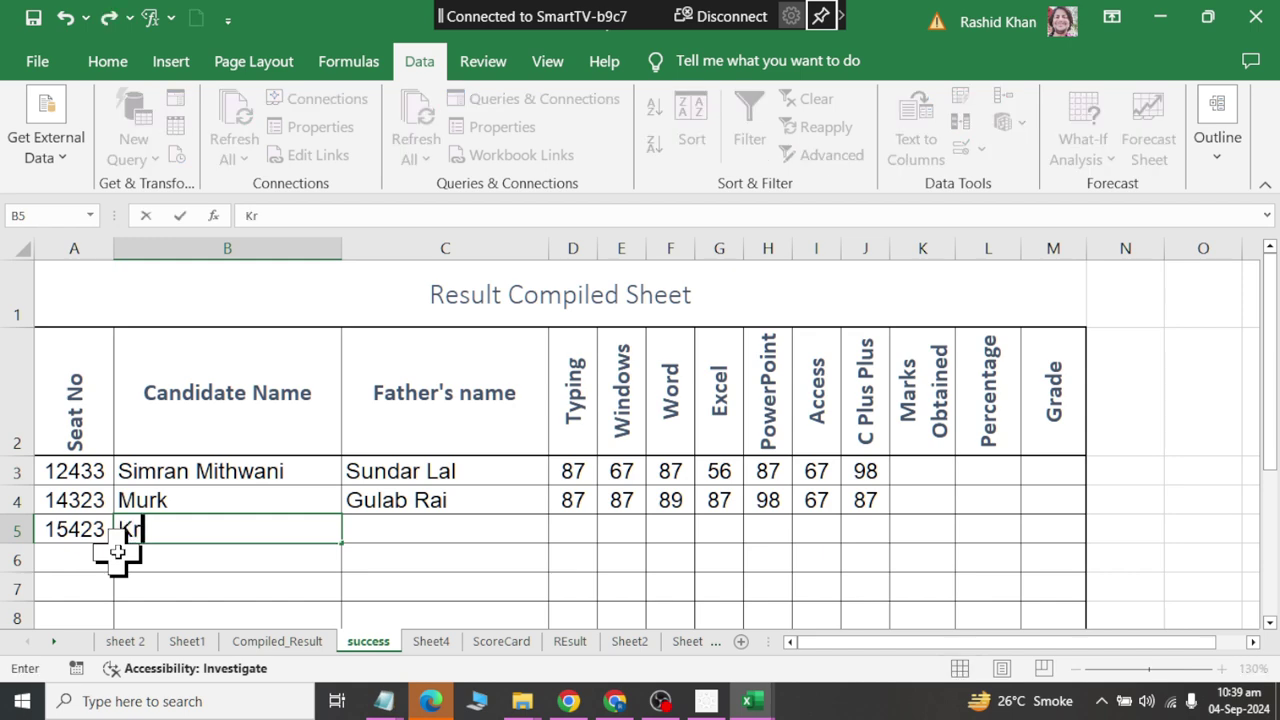
{"action": "type", "text": "ishna"}
{"action": "key", "text": "Tab"}
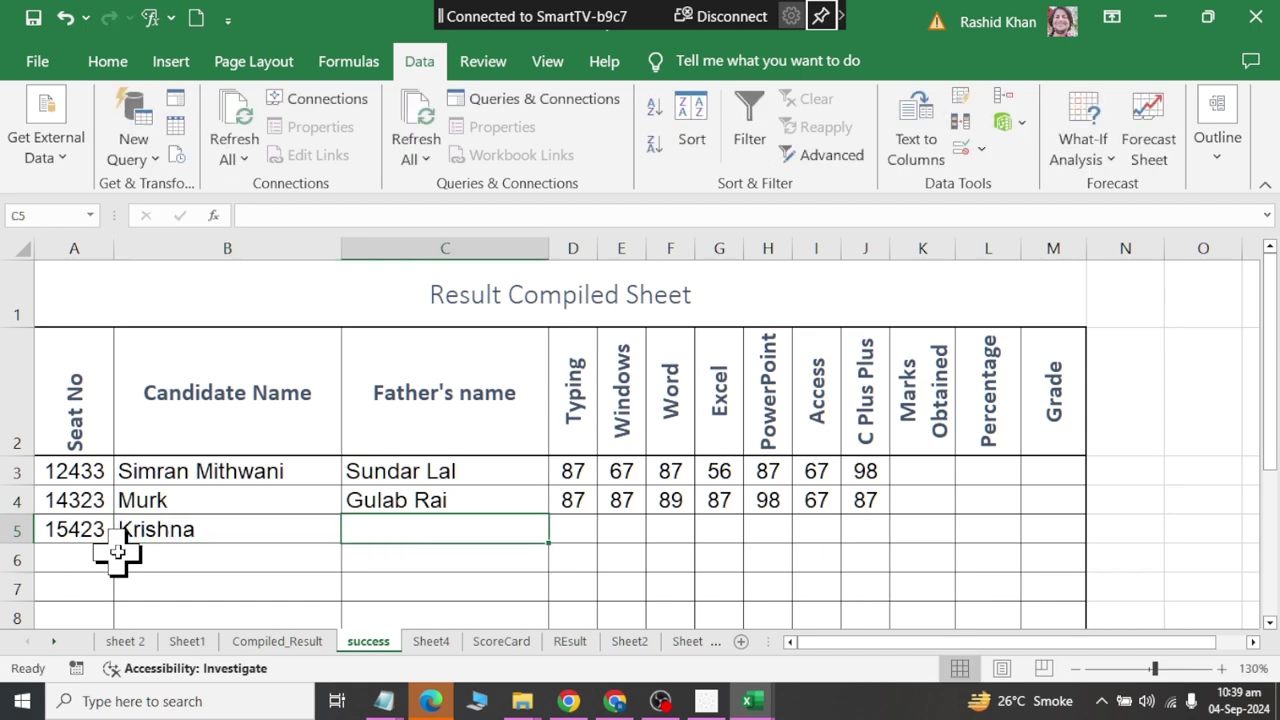
{"action": "type", "text": "Her"}
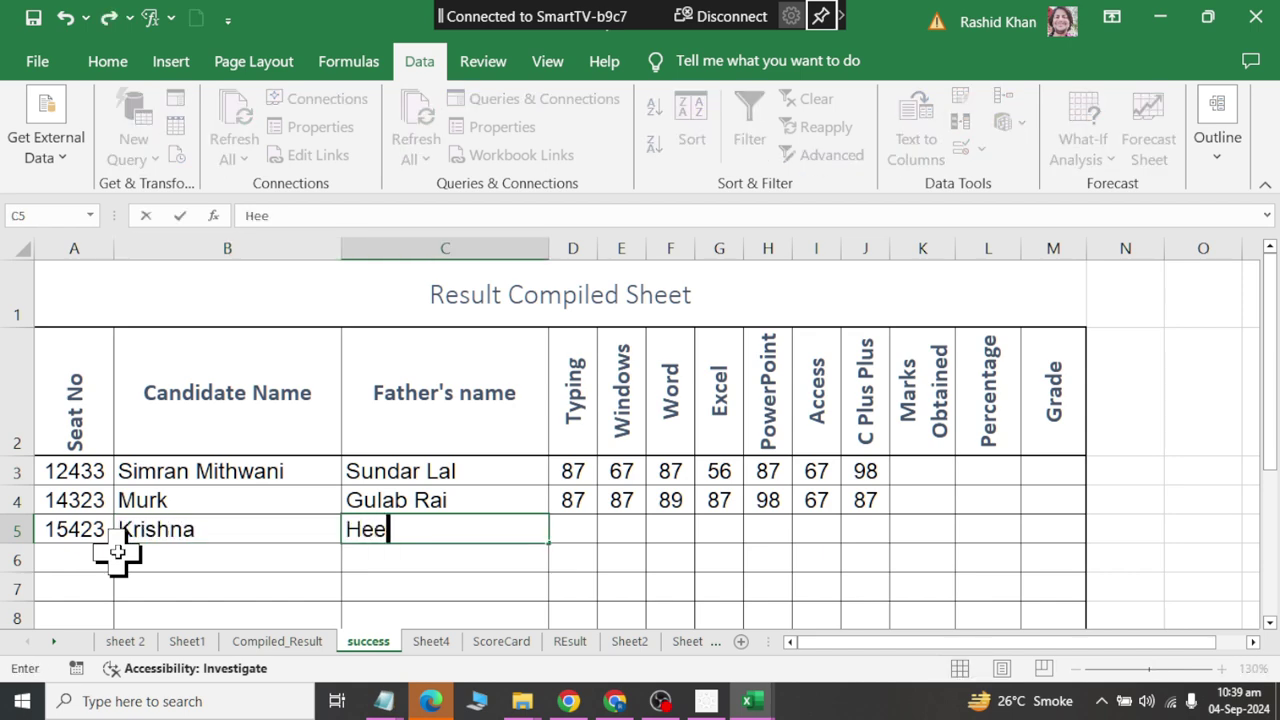
{"action": "type", "text": "o Mal"}
{"action": "key", "text": "Tab"}
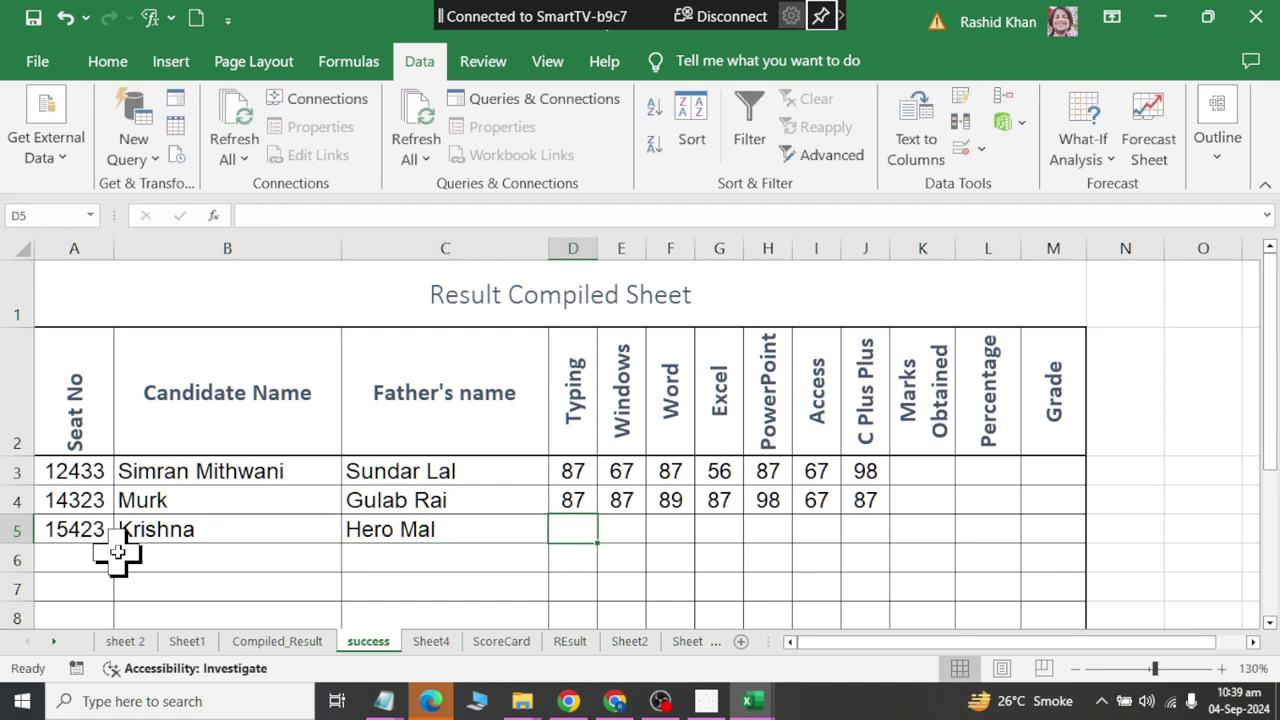
Step: Enter the candidate's seven subject marks: 76, 54, 33, 55, 77, 44, 33
{"action": "type", "text": "76"}
{"action": "key", "text": "Tab"}
{"action": "type", "text": "54\t3"}
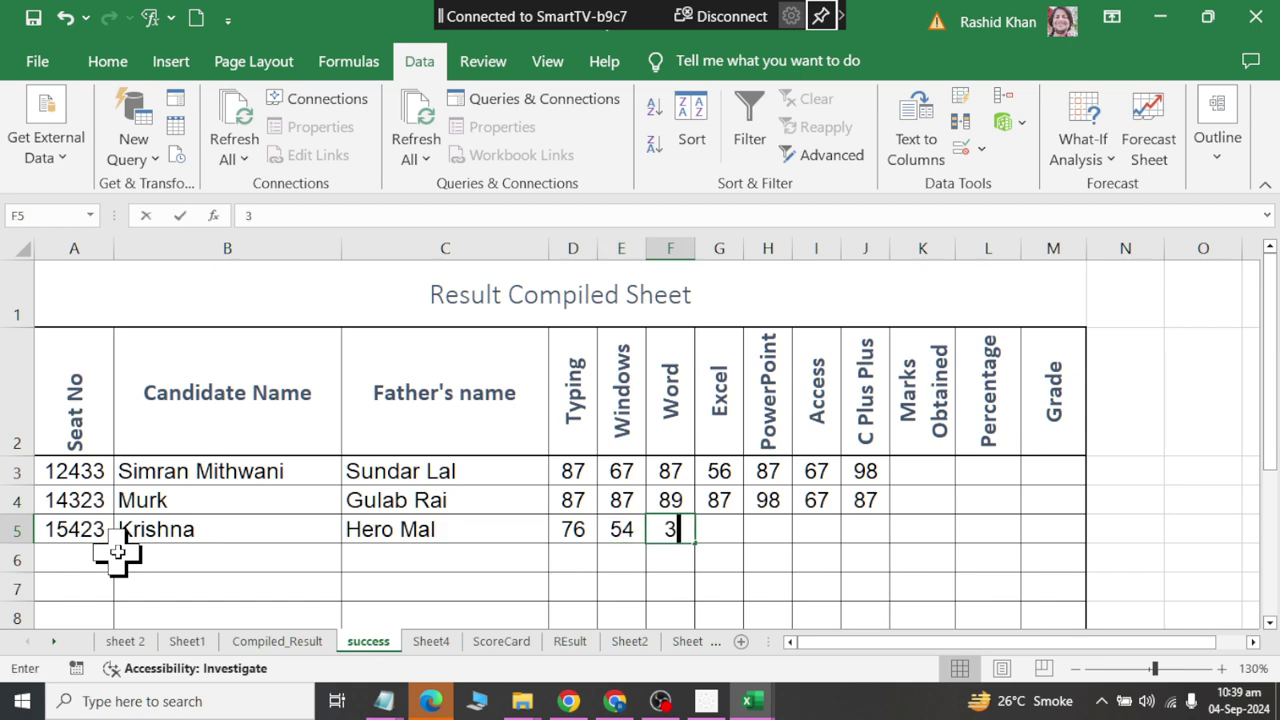
{"action": "type", "text": "3"}
{"action": "key", "text": "Tab"}
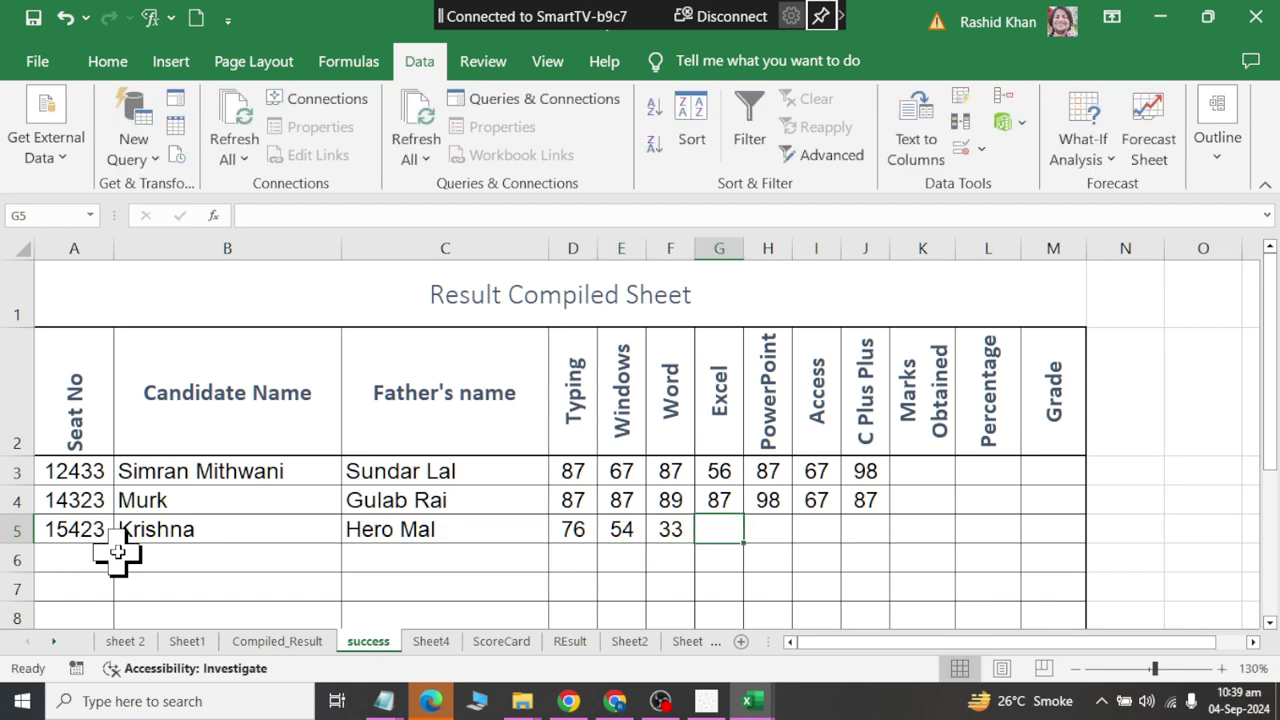
{"action": "type", "text": "55"}
{"action": "key", "text": "Tab"}
{"action": "type", "text": "77"}
{"action": "key", "text": "Tab"}
{"action": "type", "text": "44"}
{"action": "key", "text": "Tab"}
{"action": "type", "text": "33"}
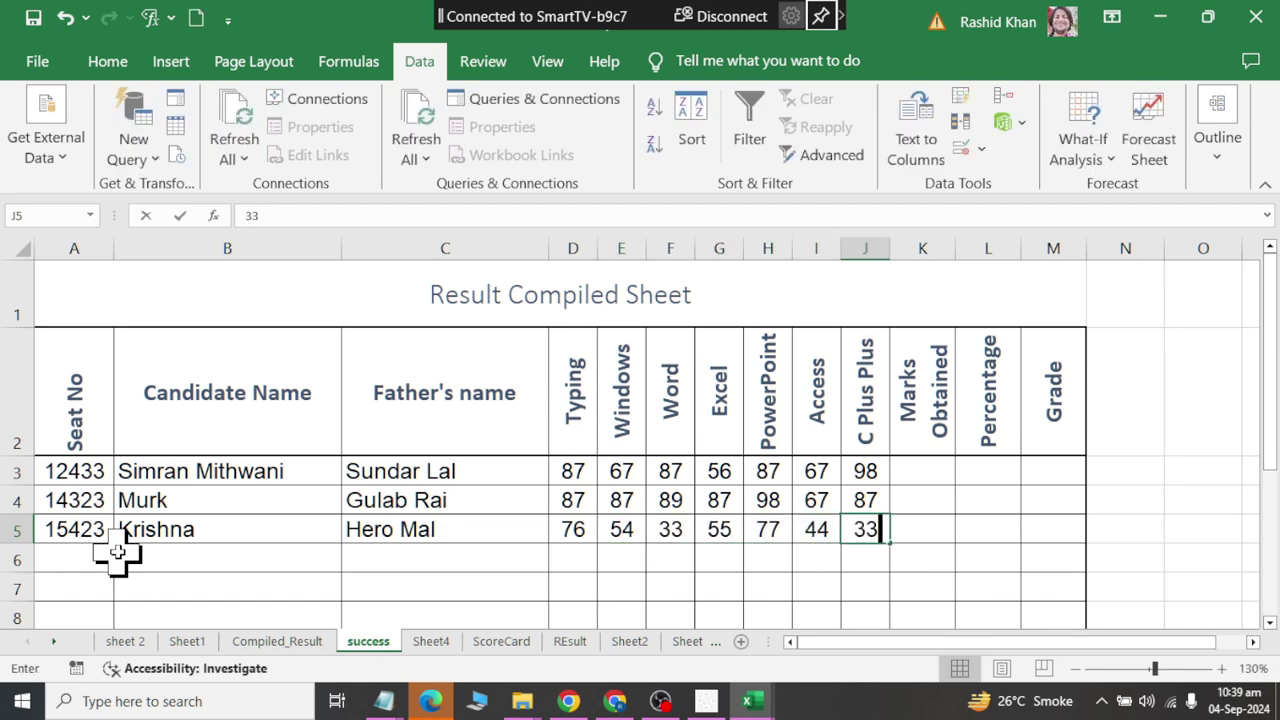
{"action": "key", "text": "Tab"}
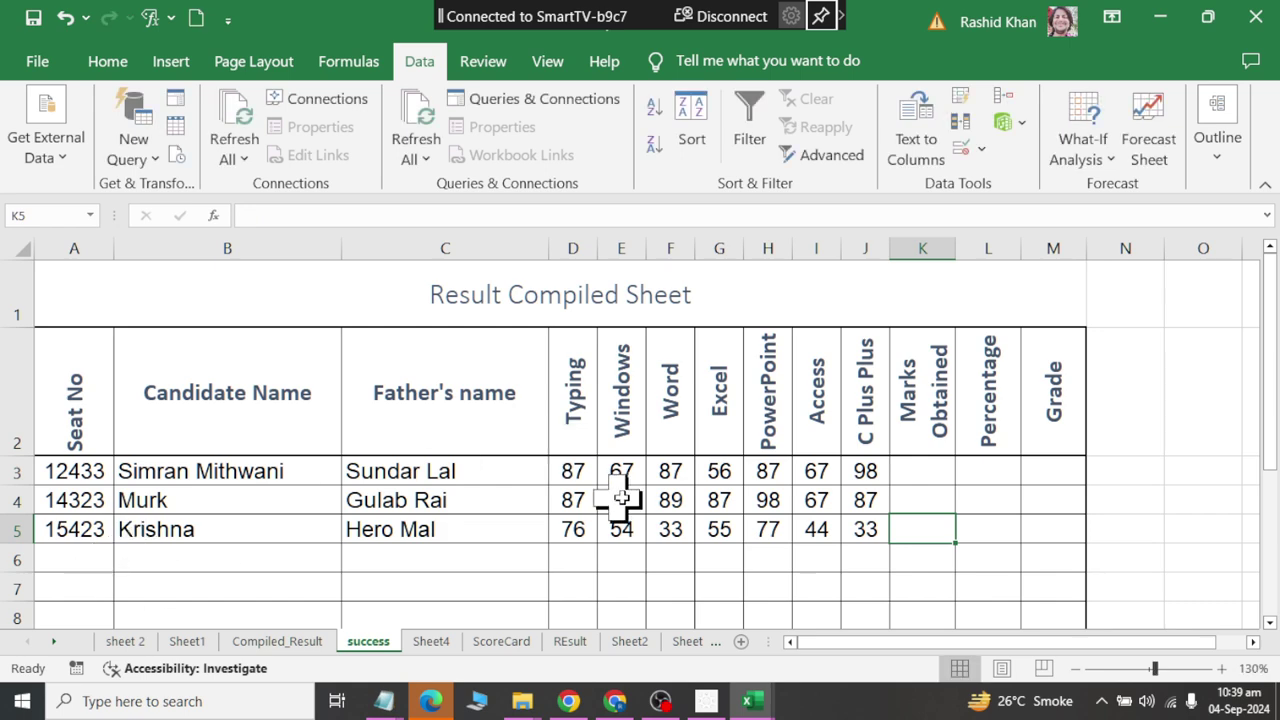
Step: AutoSum D3:K5 so Marks Obtained totals 549, 602 and 372
{"action": "left_click_drag", "start_coordinate": [560, 470], "coordinate": [925, 530]}
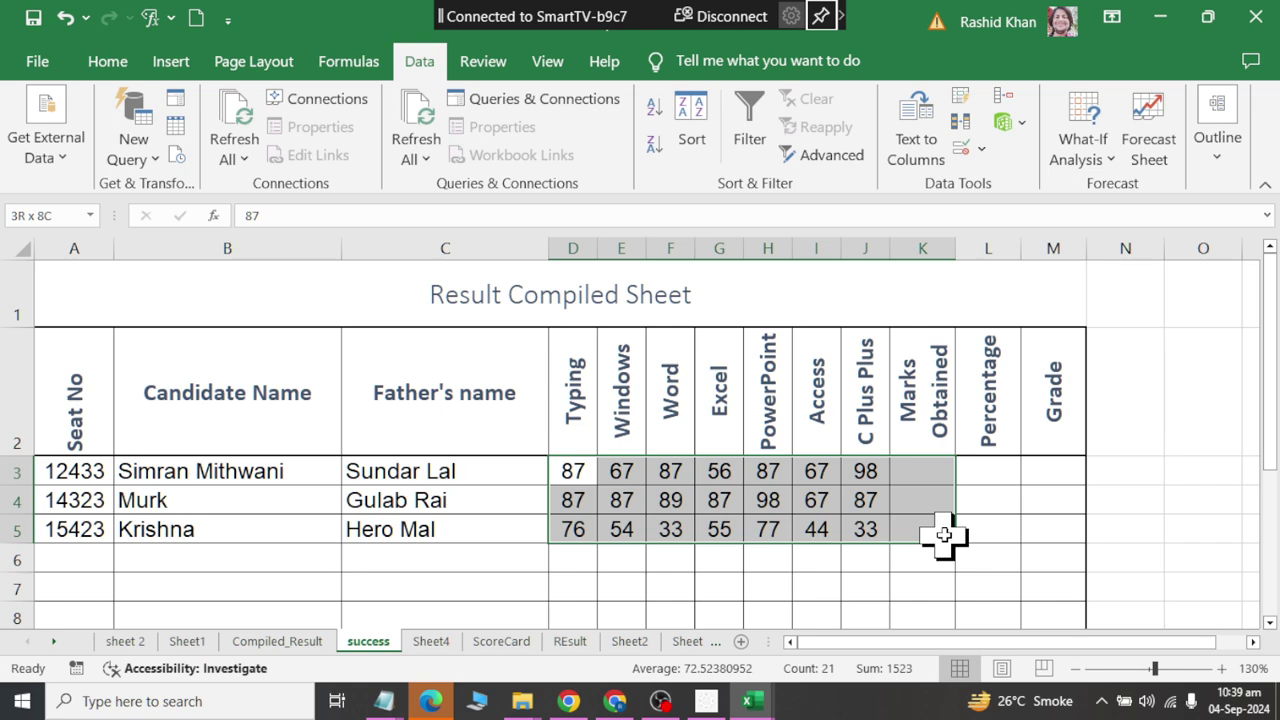
{"action": "left_click", "coordinate": [105, 62]}
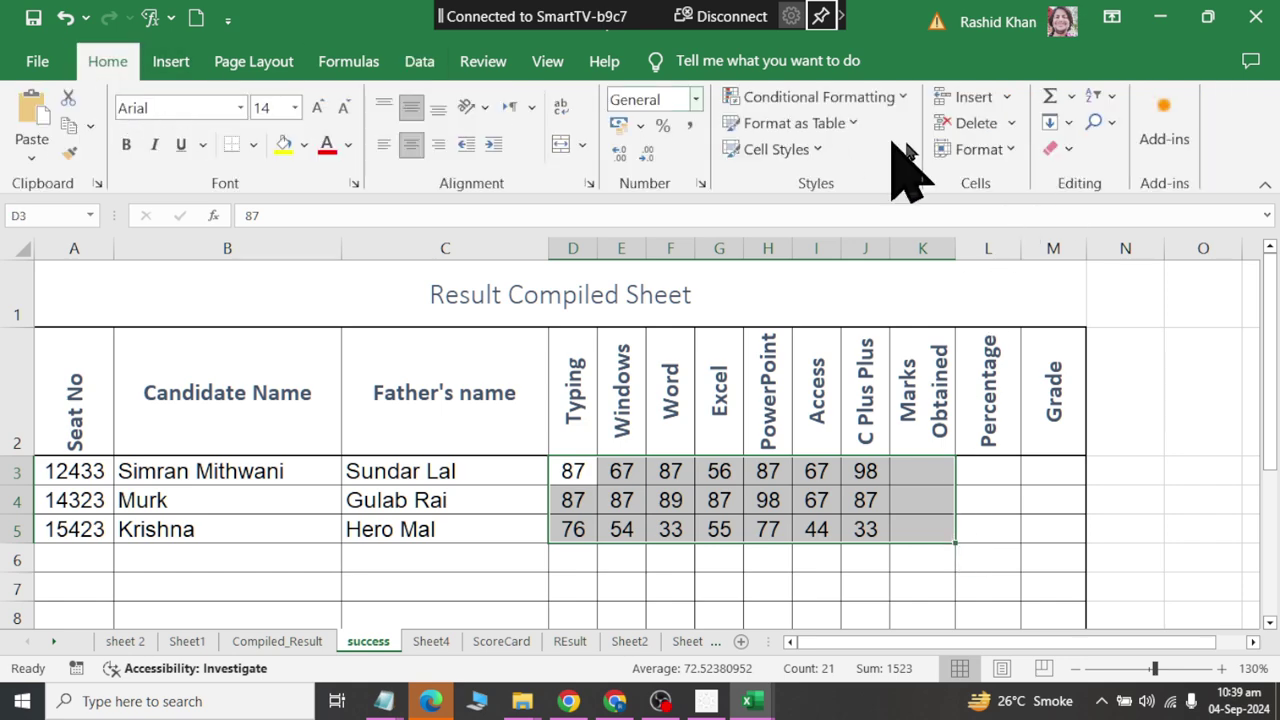
{"action": "left_click", "coordinate": [1058, 98]}
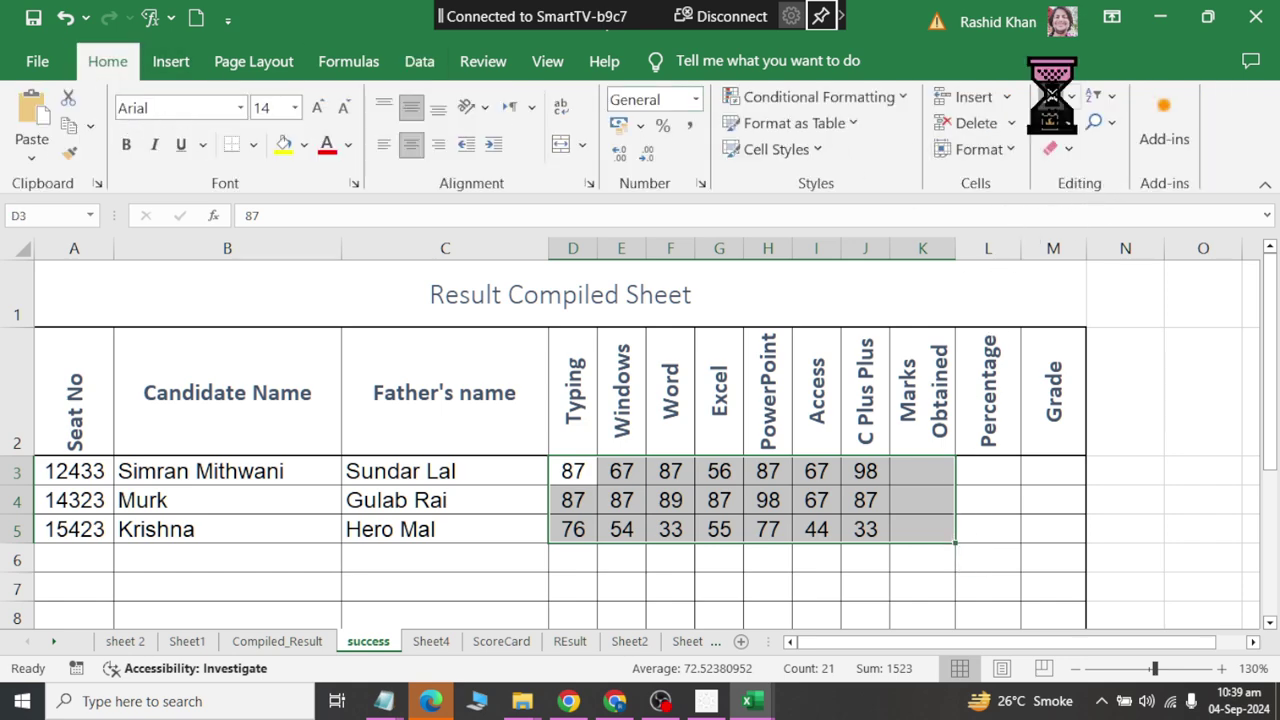
Step: Confirm K3's formula reads =SUM(D3:J3) and leave it unchanged
{"action": "left_click", "coordinate": [922, 475]}
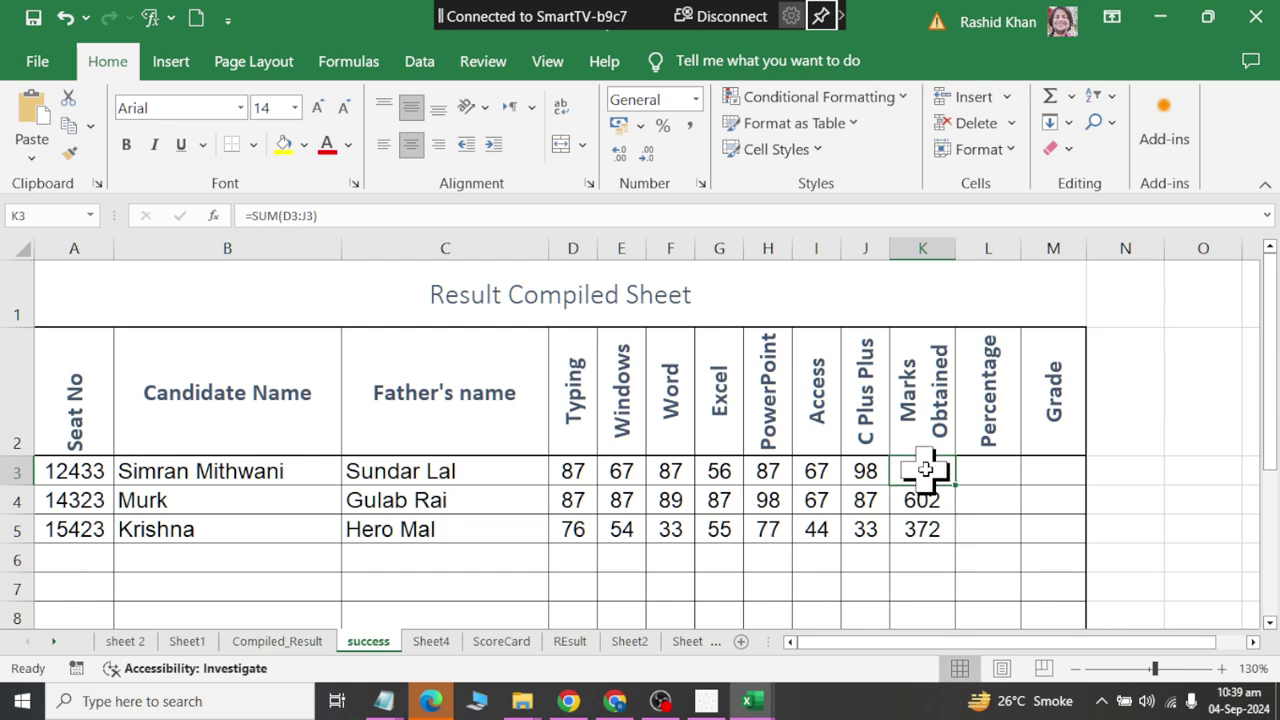
{"action": "double_click", "coordinate": [925, 470]}
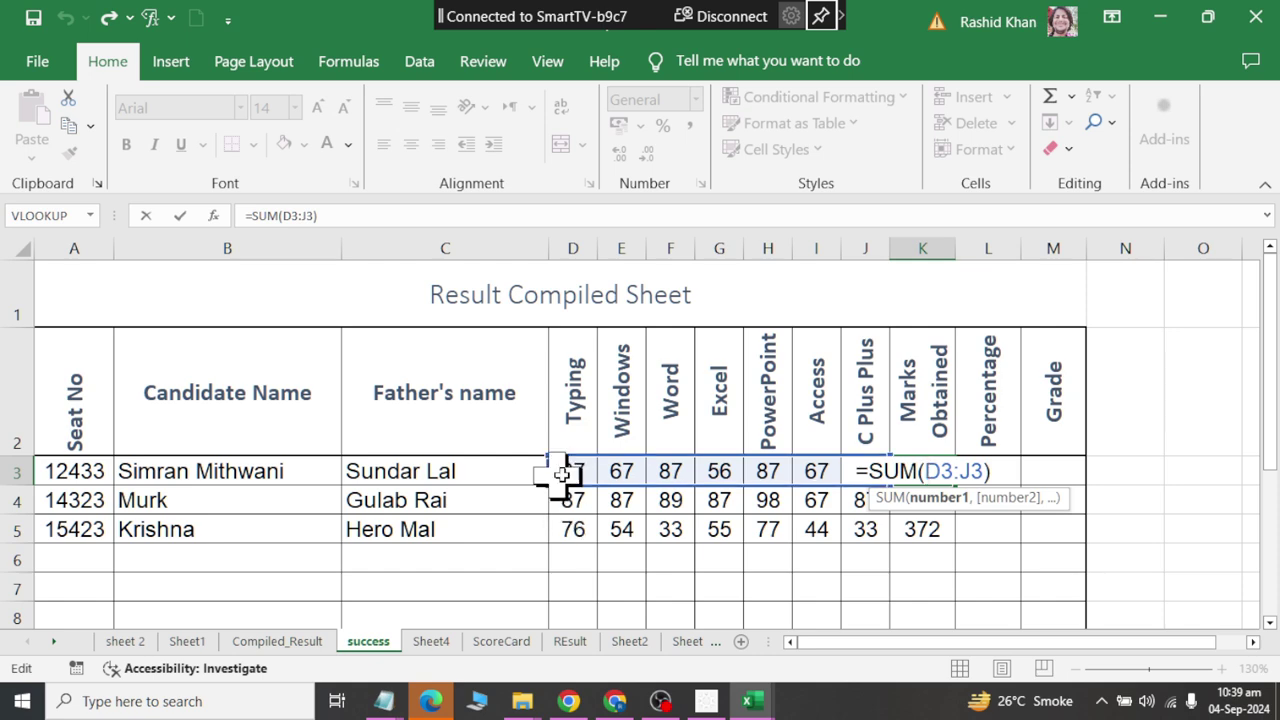
{"action": "key", "text": "Left"}
{"action": "key", "text": "Left"}
{"action": "key", "text": "Left"}
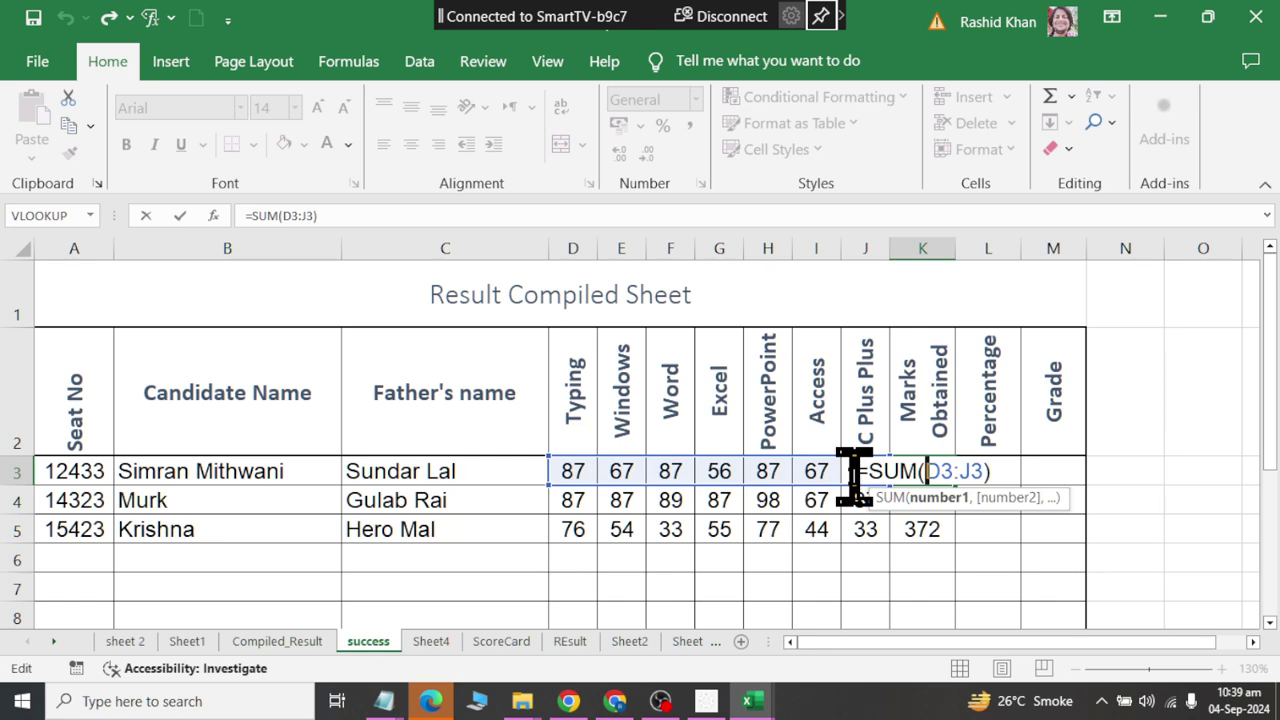
{"action": "key", "text": "Return"}
{"action": "key", "text": "Down"}
{"action": "key", "text": "Left"}
{"action": "key", "text": "Left"}
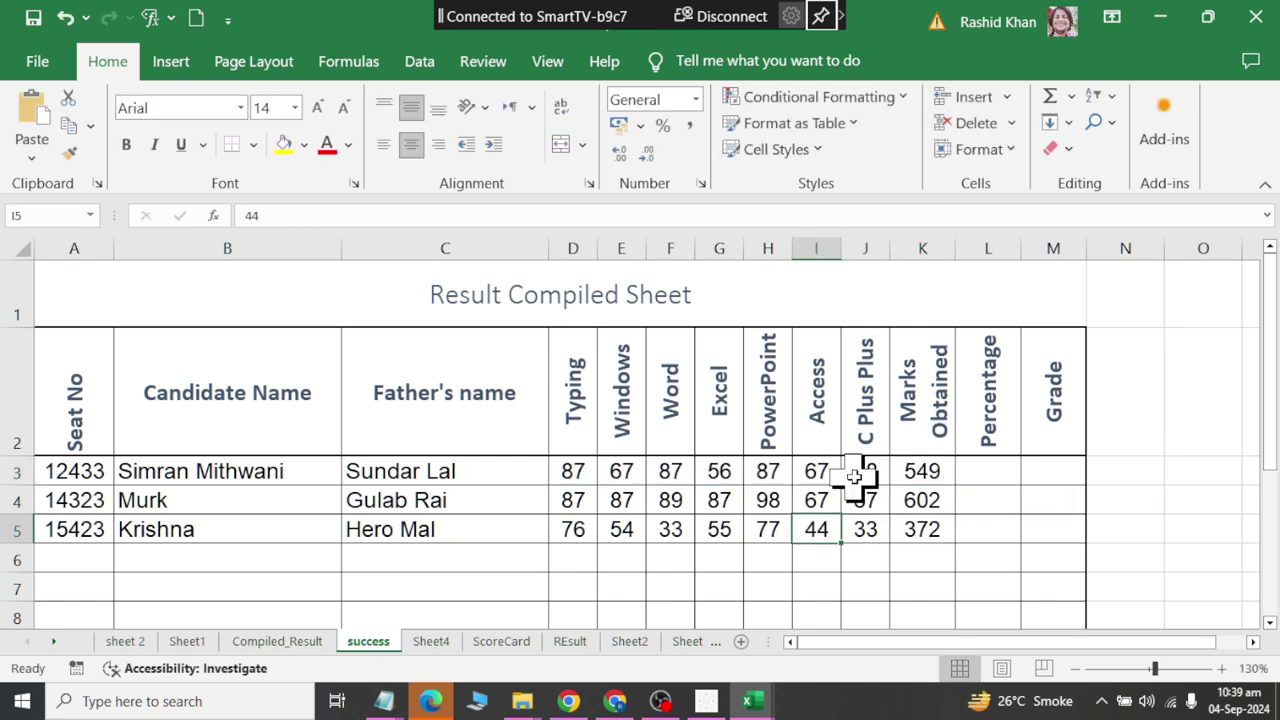
{"action": "key", "text": "Up"}
{"action": "key", "text": "Up"}
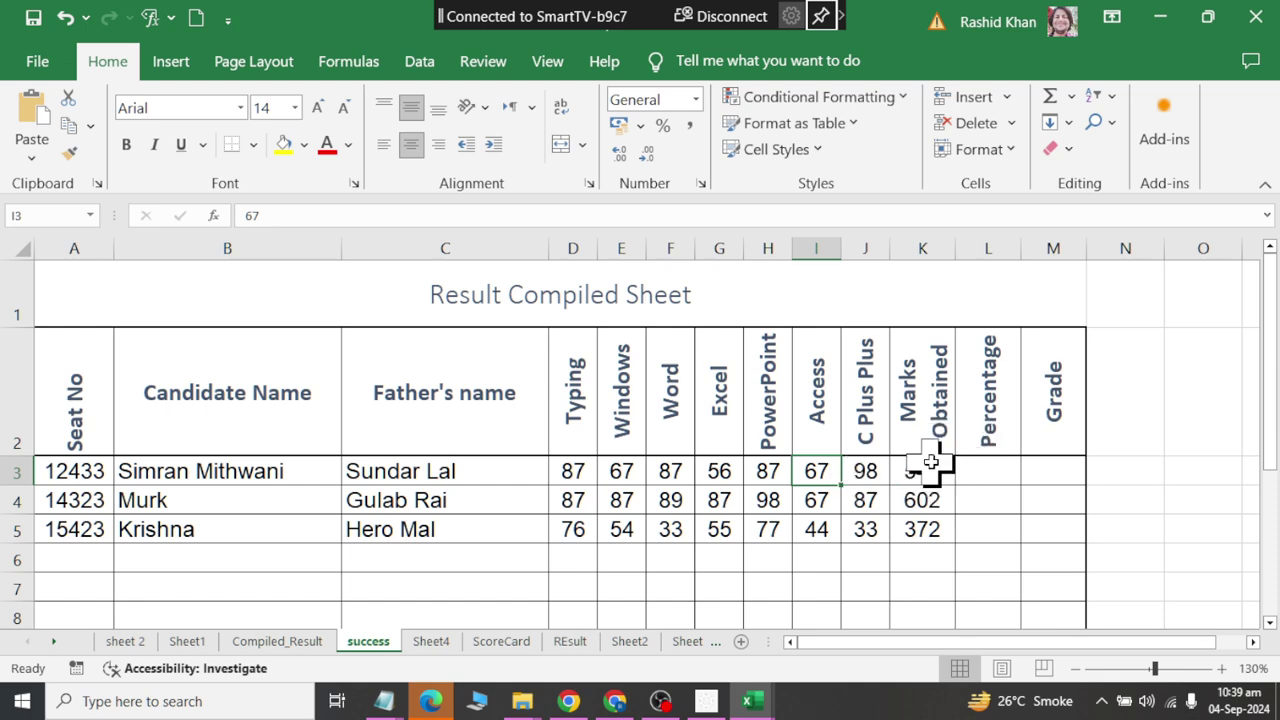
{"action": "scroll", "coordinate": [930, 462], "scroll_direction": "up", "scroll_amount": 1}
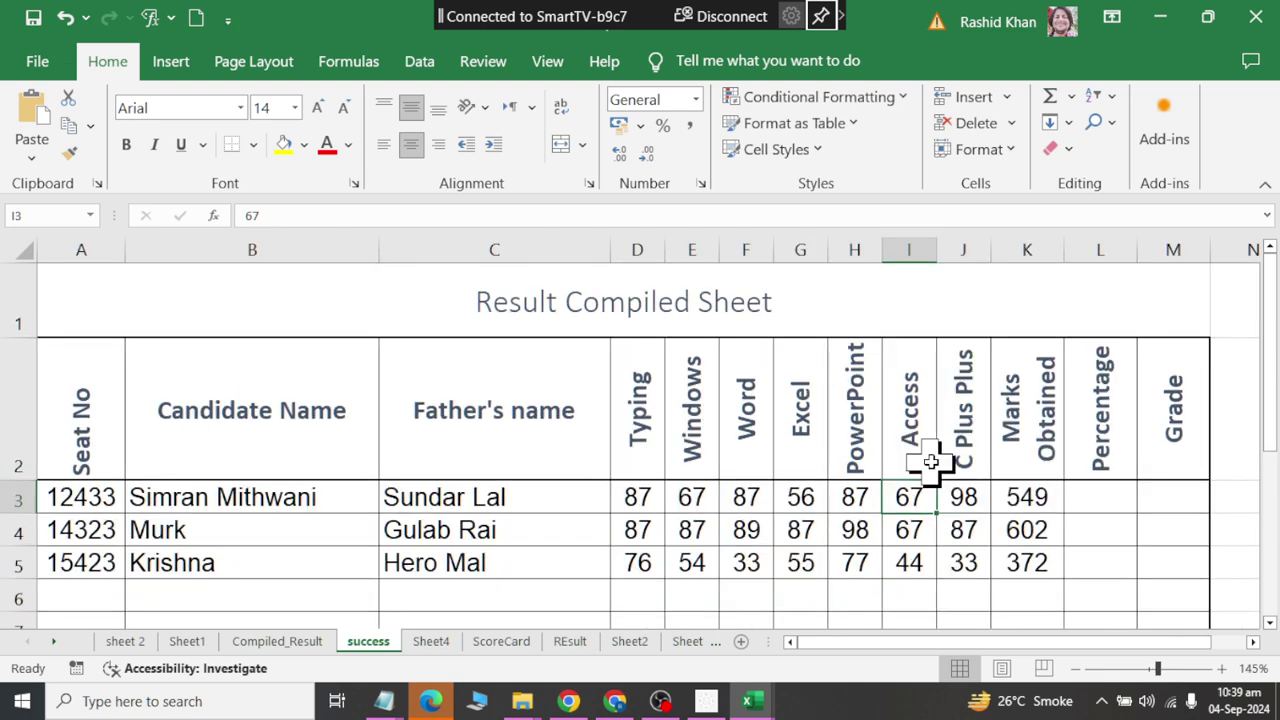
{"action": "left_click", "coordinate": [803, 503]}
{"action": "type", "text": "33"}
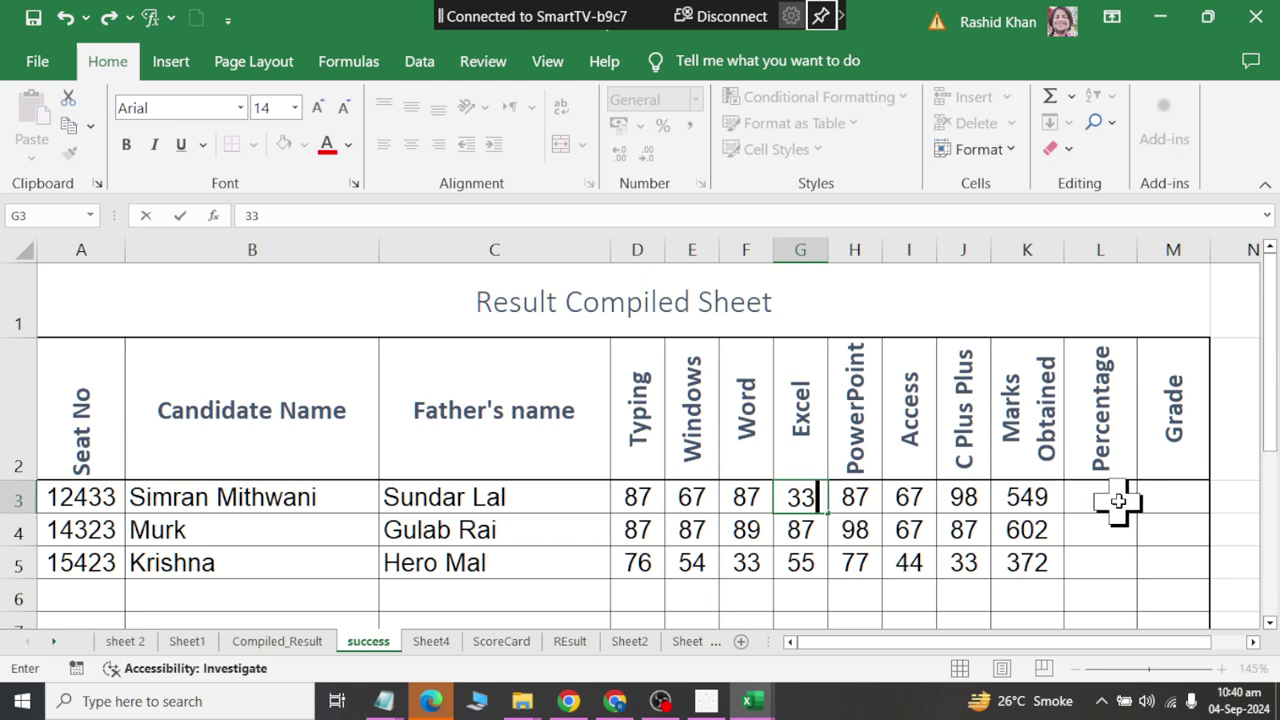
{"action": "key", "text": "Return"}
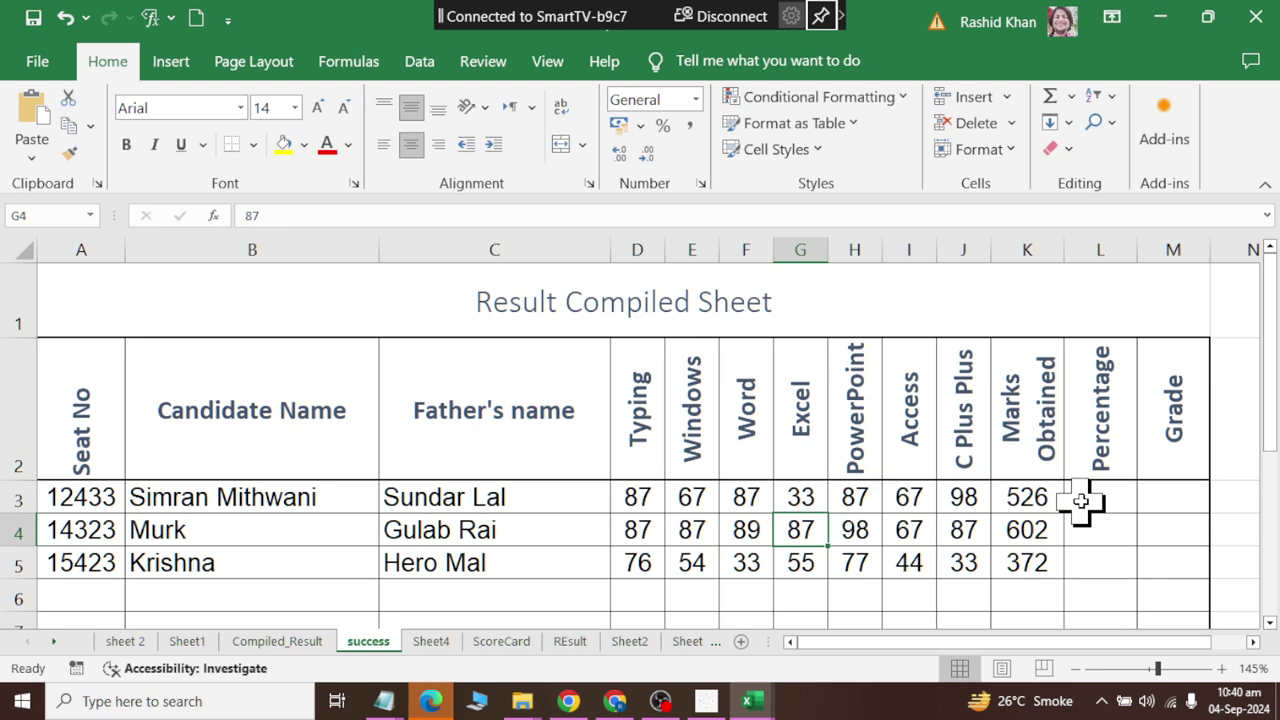
{"action": "left_click", "coordinate": [1010, 494]}
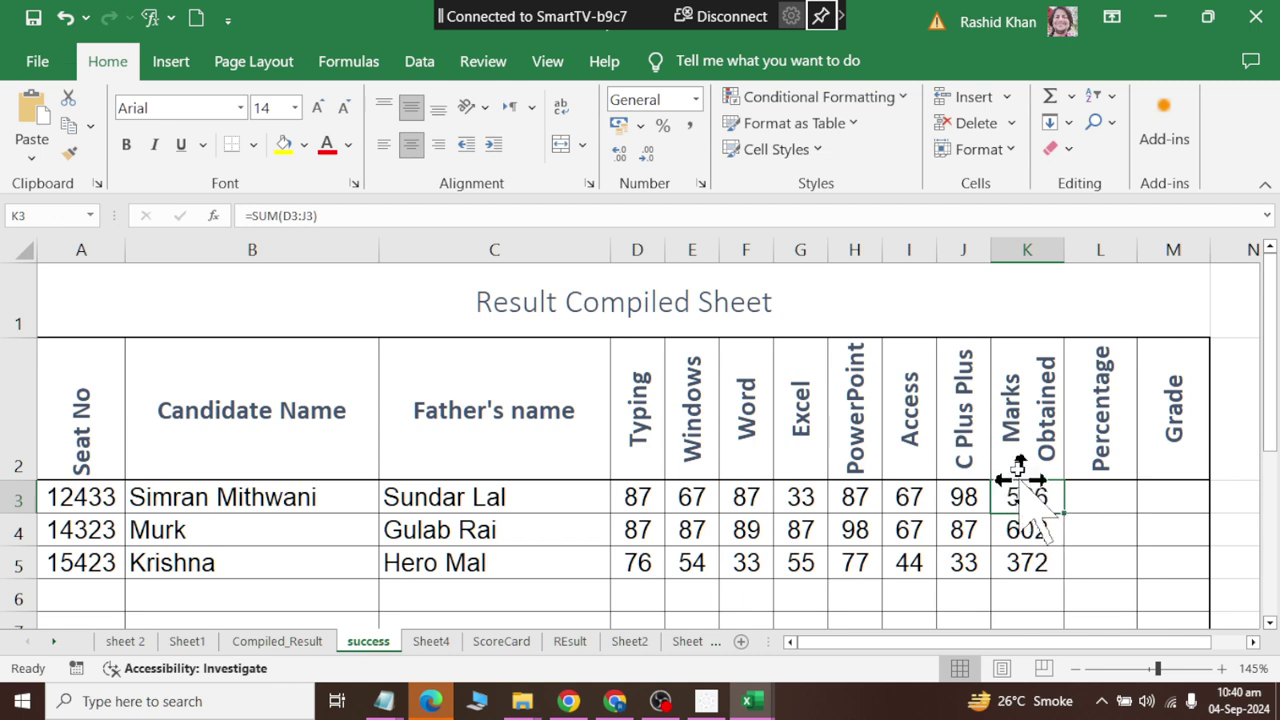
Step: Bring up Goal Seek from the Data tab's What-If Analysis menu
{"action": "left_click", "coordinate": [340, 63]}
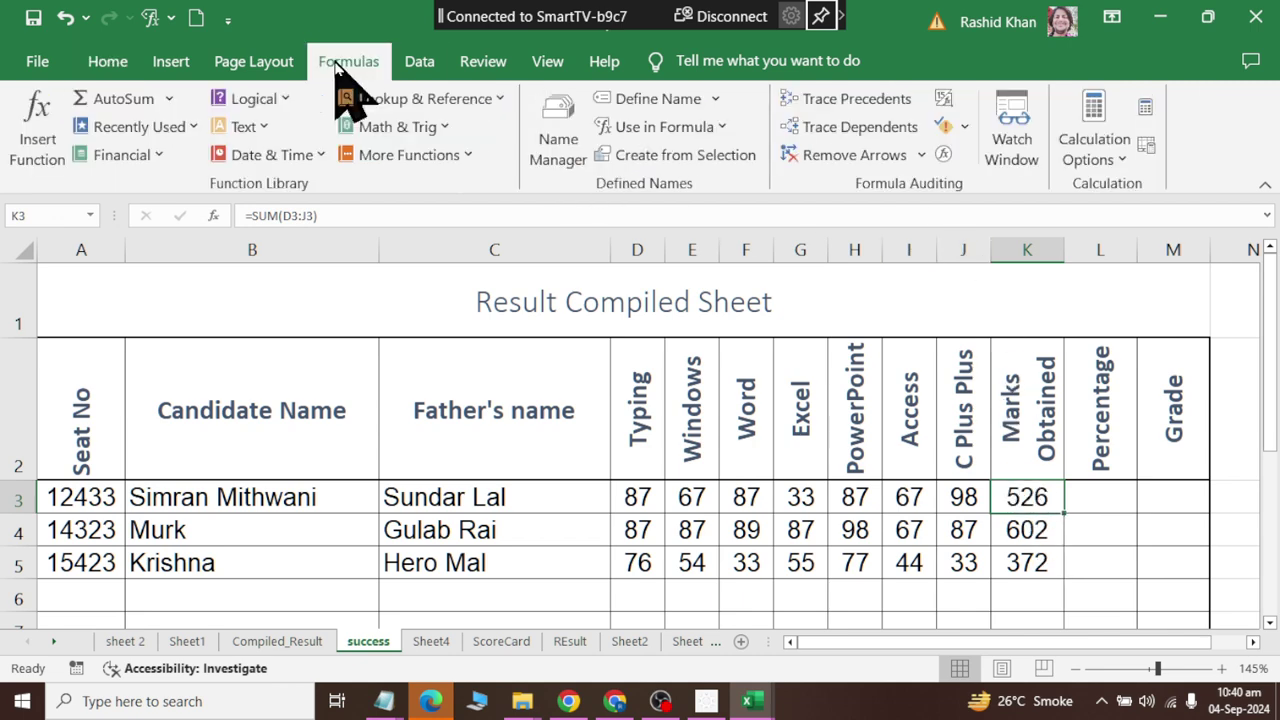
{"action": "left_click", "coordinate": [420, 63]}
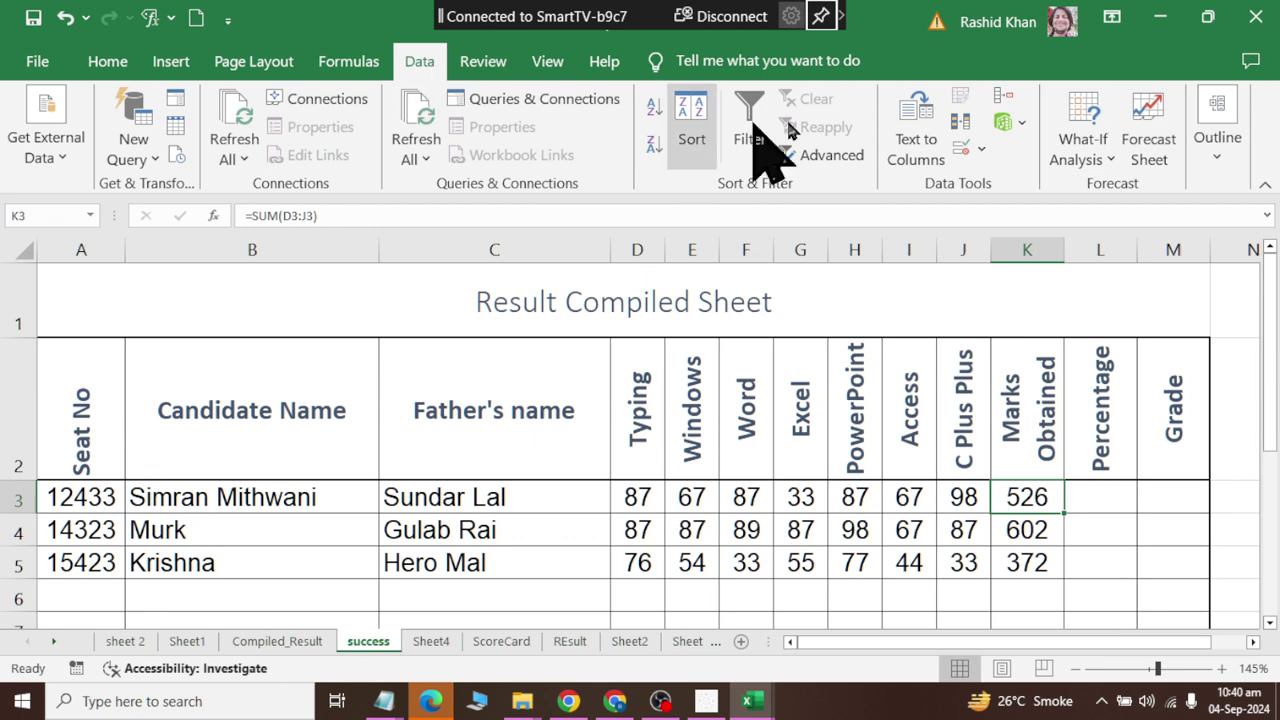
{"action": "left_click", "coordinate": [982, 150]}
{"action": "left_click", "coordinate": [982, 150]}
{"action": "left_click", "coordinate": [1082, 150]}
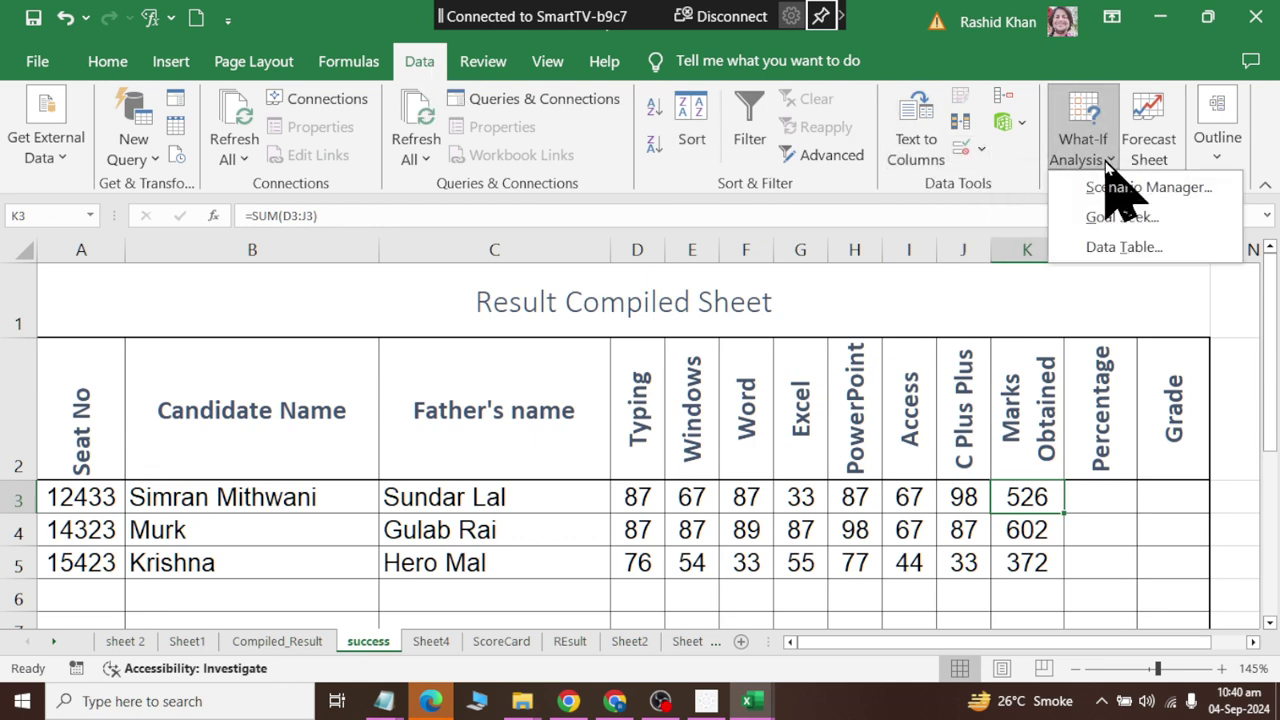
{"action": "left_click", "coordinate": [1126, 214]}
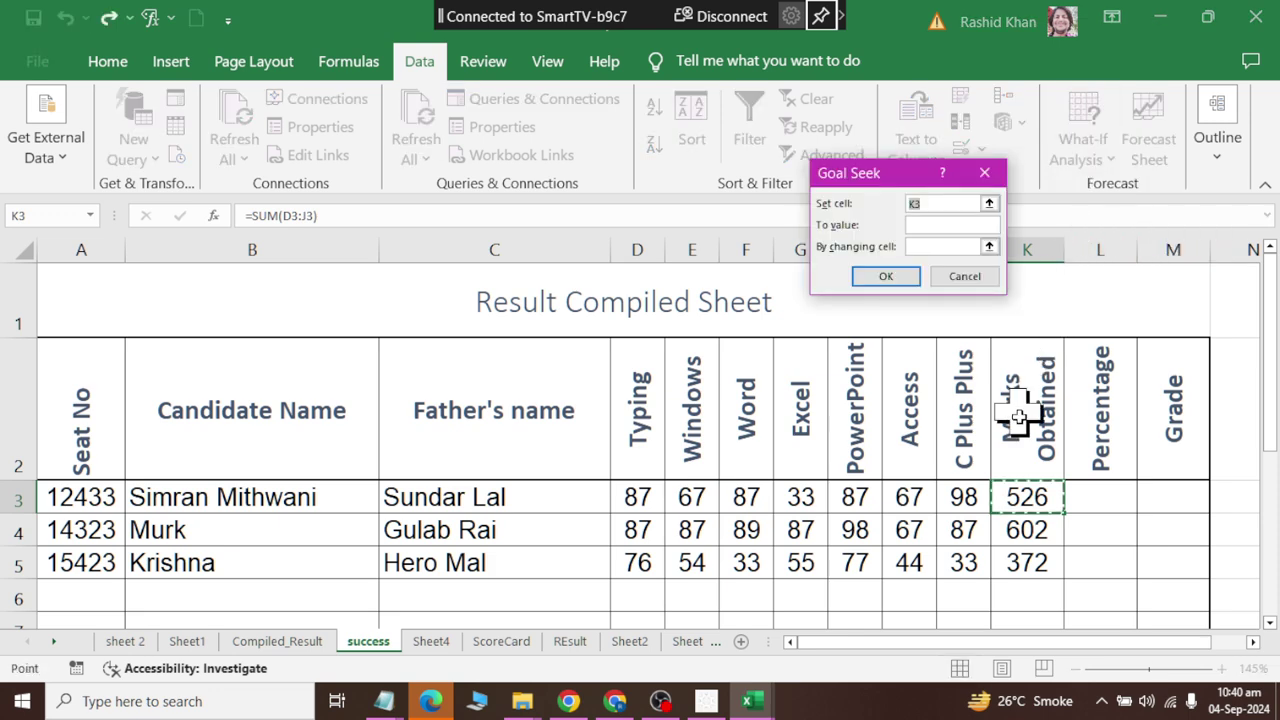
Step: Goal Seek K3 to 543 by changing G3, making the Excel mark 50
{"action": "left_click", "coordinate": [1013, 497]}
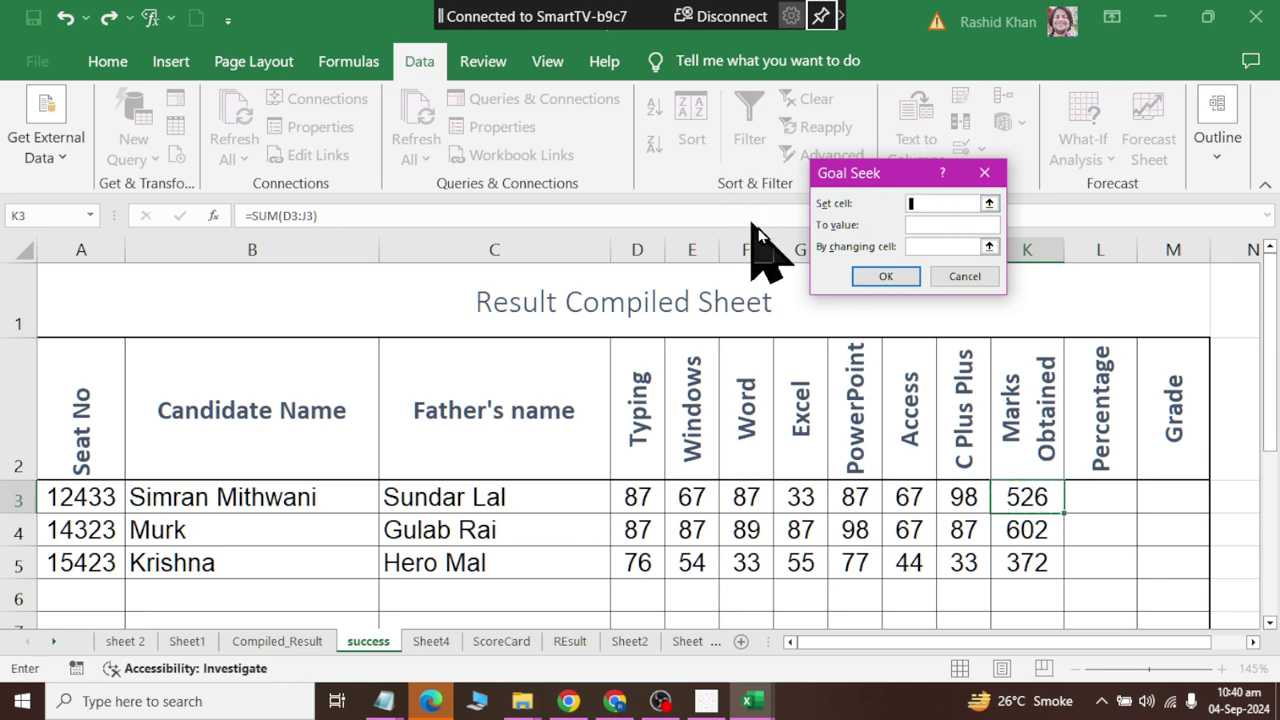
{"action": "left_click", "coordinate": [1033, 494]}
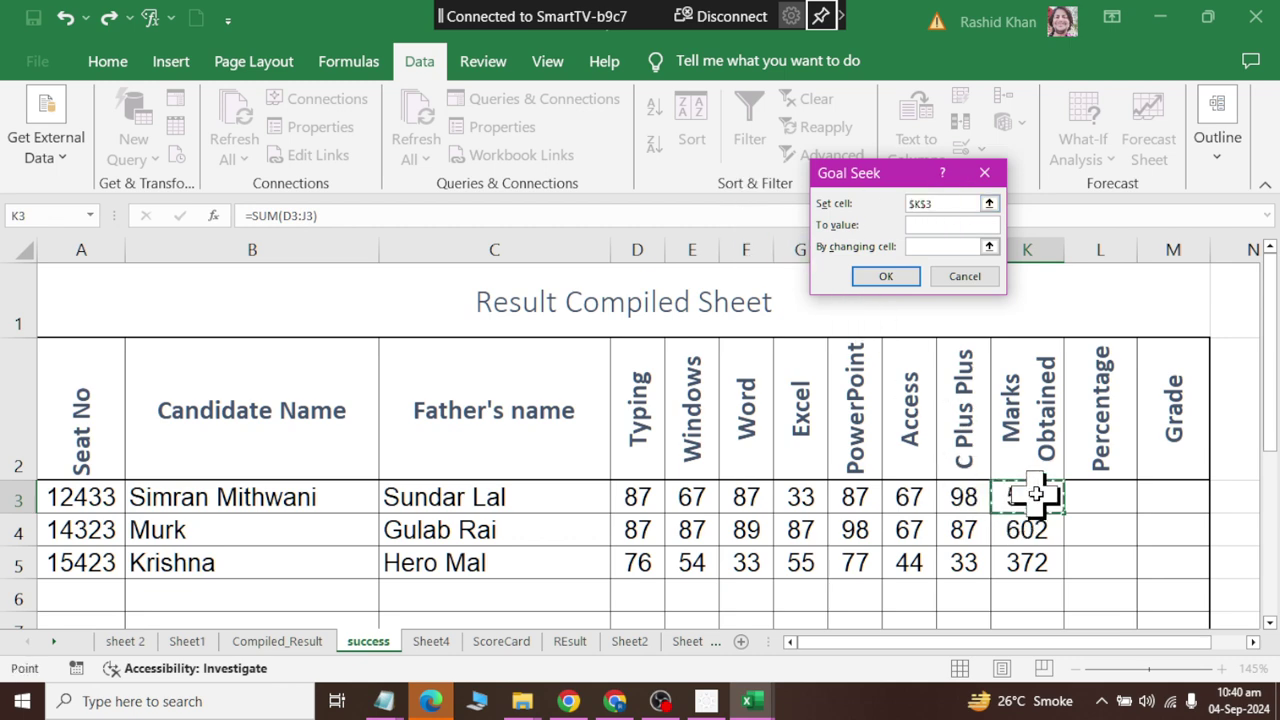
{"action": "left_click", "coordinate": [933, 225]}
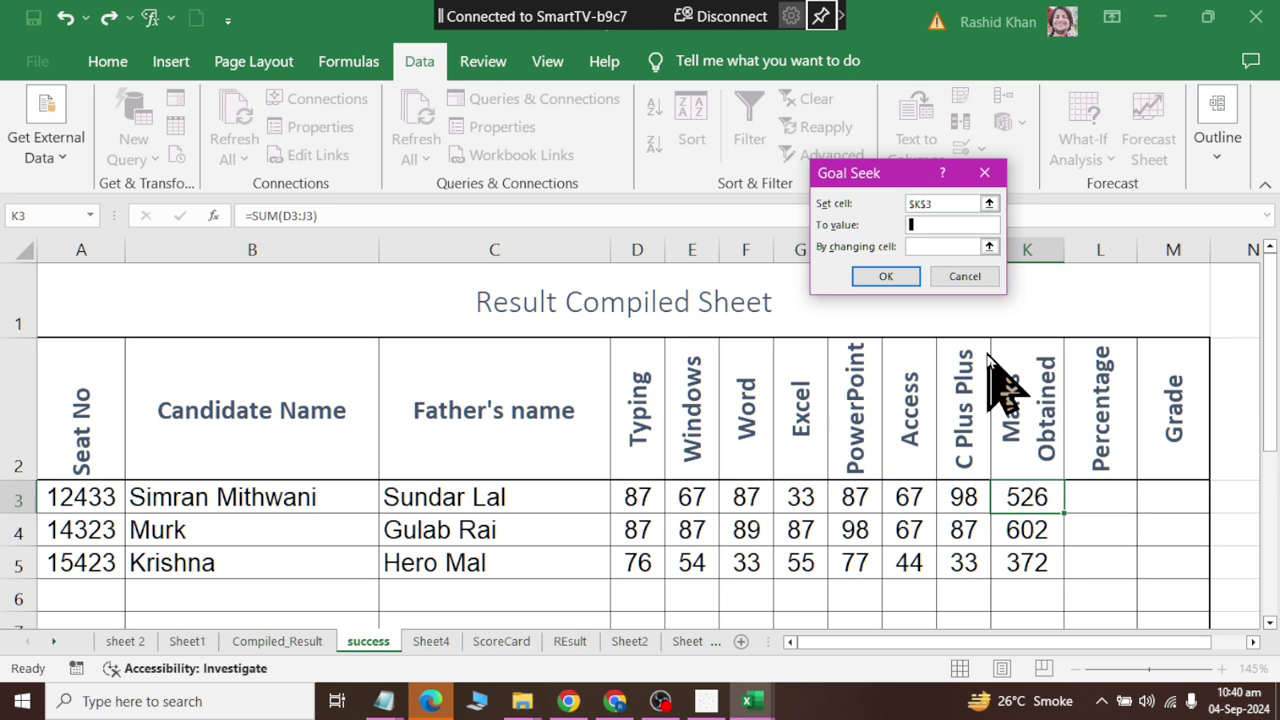
{"action": "type", "text": "5"}
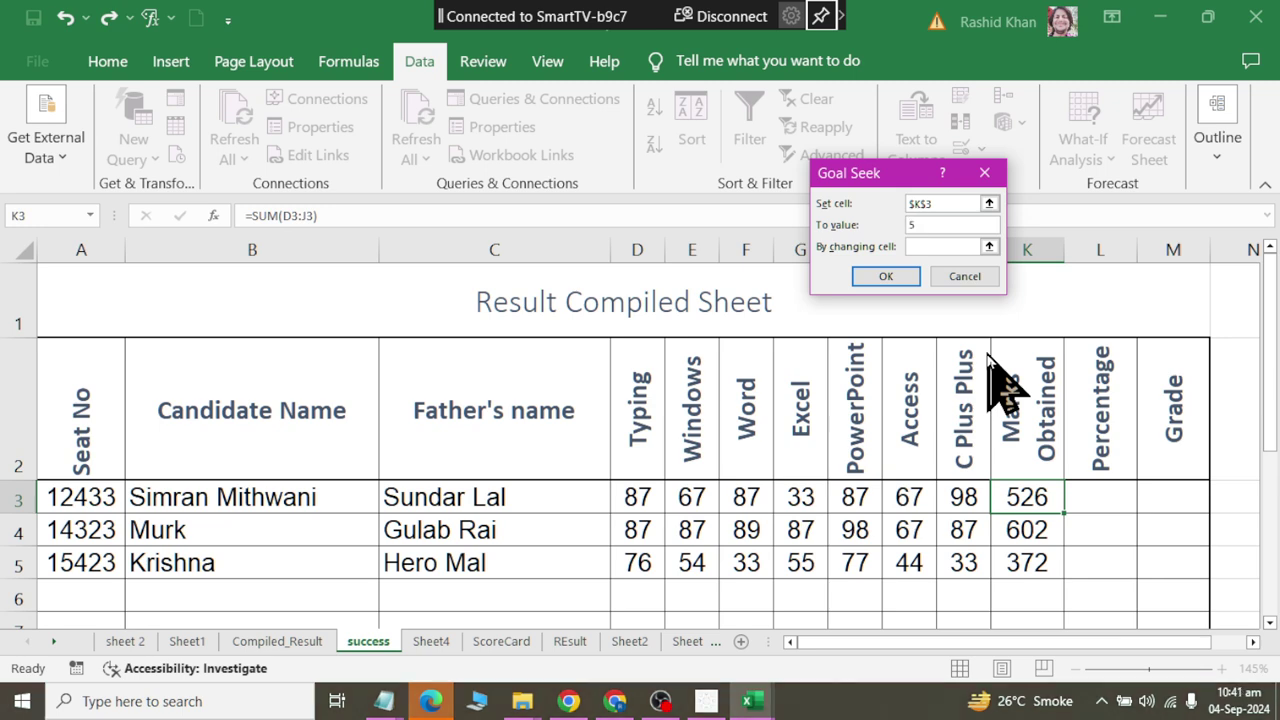
{"action": "type", "text": "43"}
{"action": "left_click", "coordinate": [936, 246]}
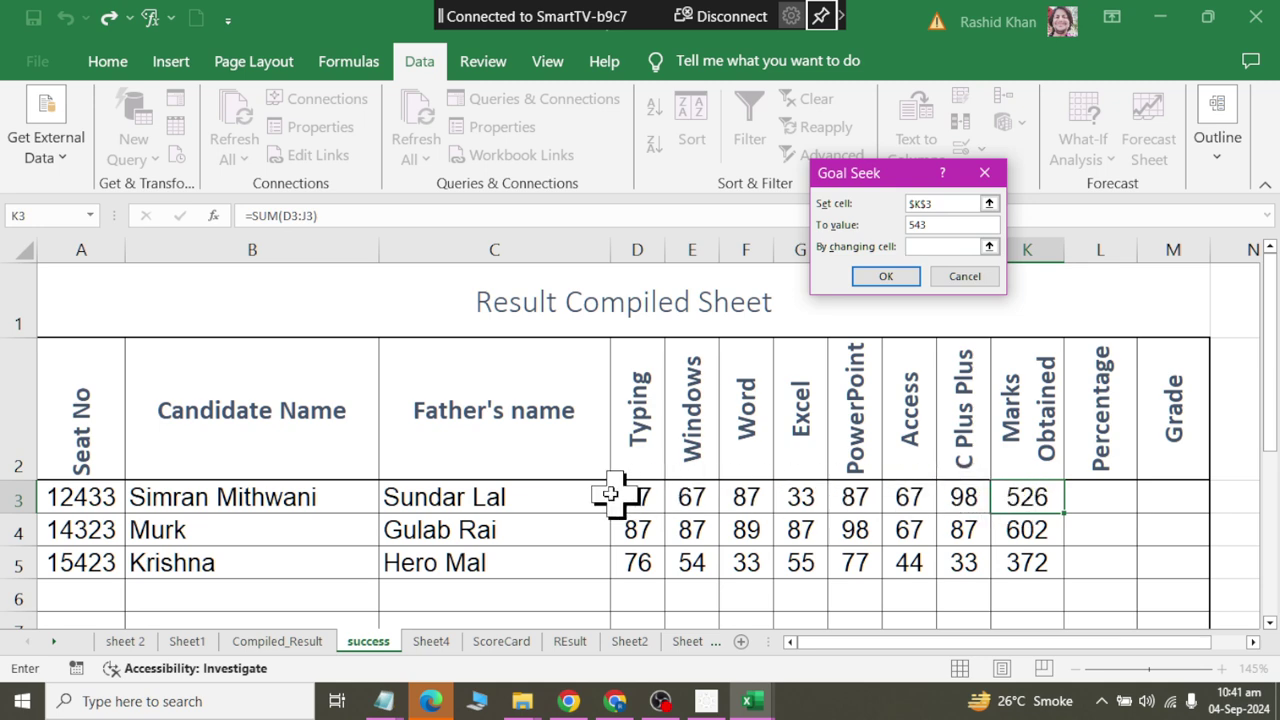
{"action": "left_click", "coordinate": [806, 493]}
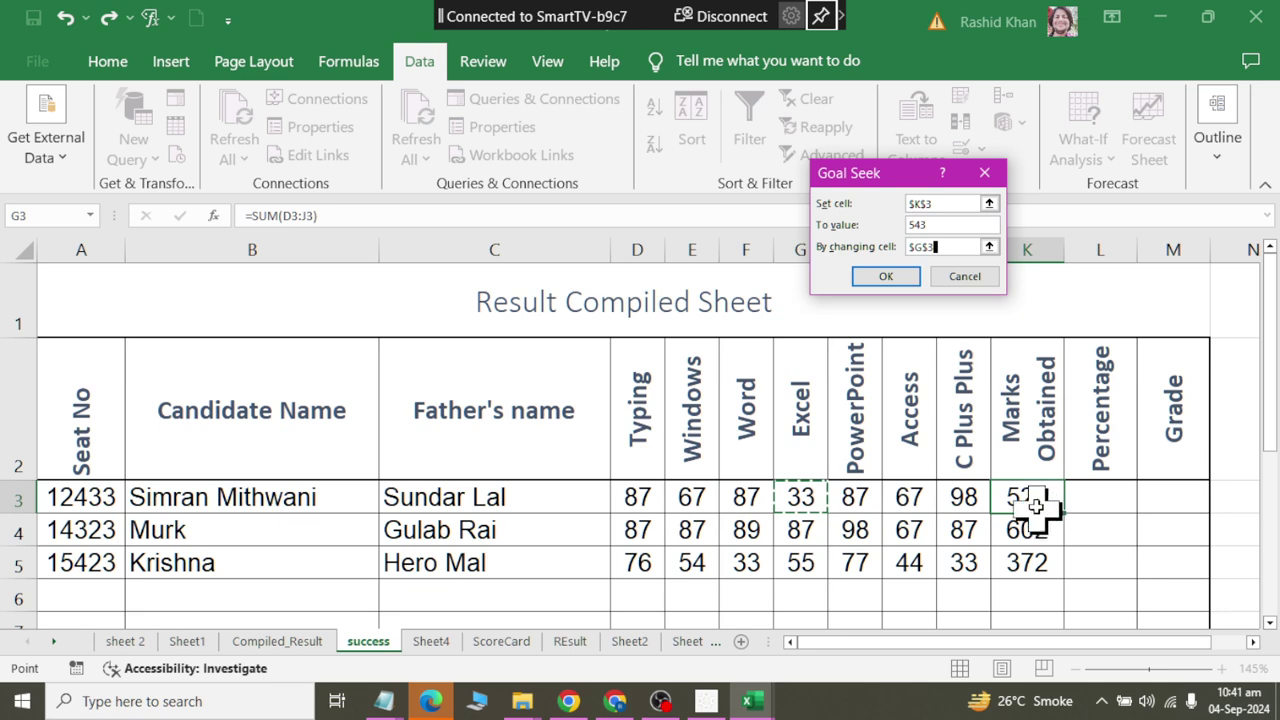
{"action": "left_click", "coordinate": [885, 276]}
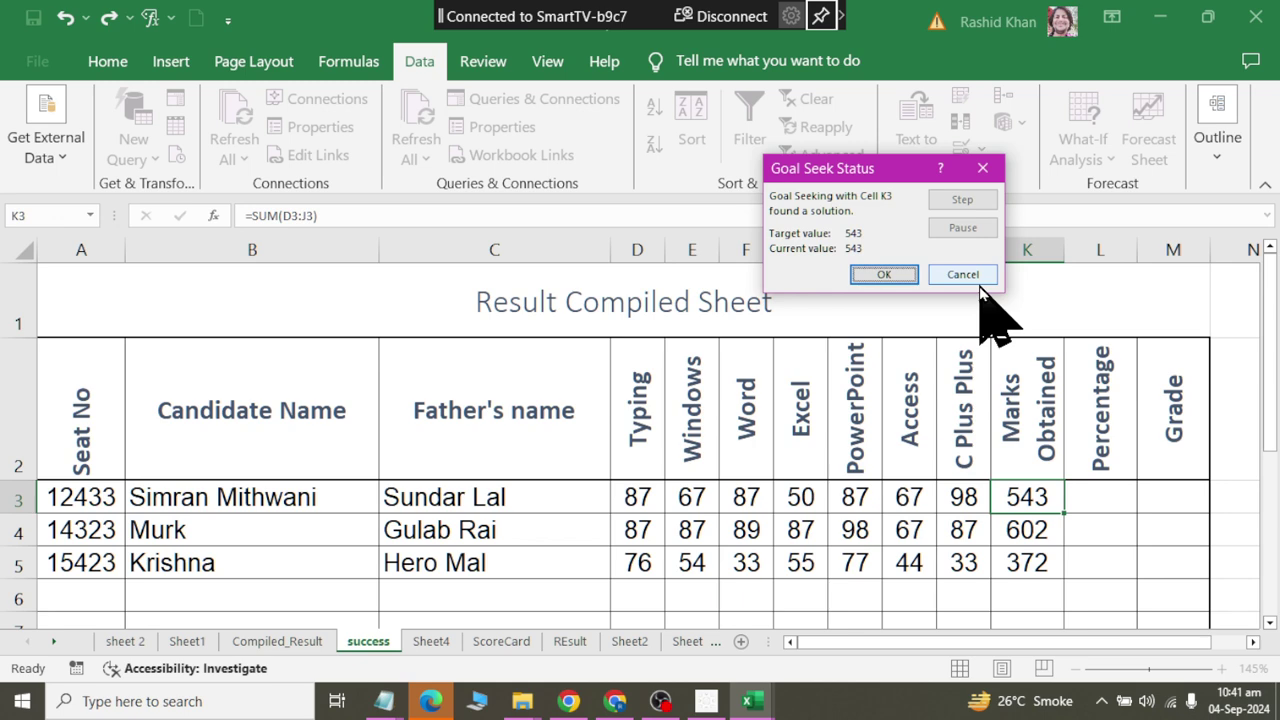
{"action": "left_click", "coordinate": [884, 274]}
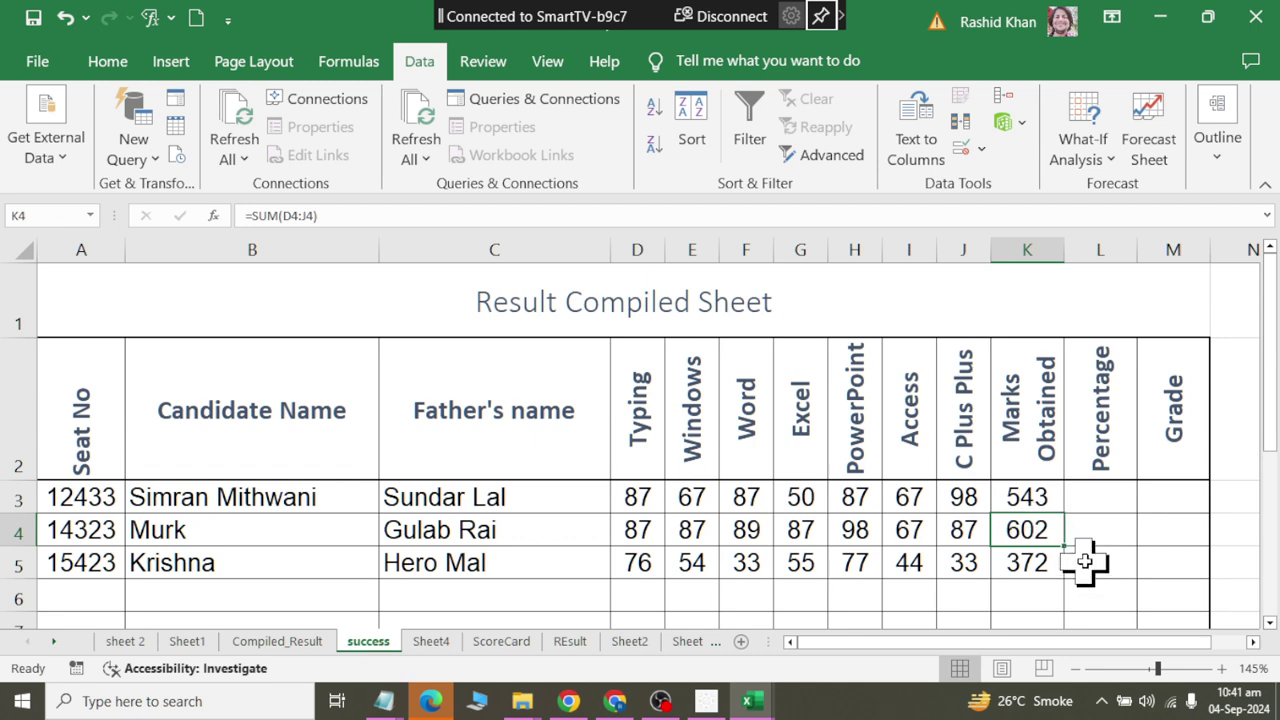
Step: Goal Seek K4 to 595 by changing the Word mark in F4, which becomes 82
{"action": "left_click", "coordinate": [983, 150]}
{"action": "left_click", "coordinate": [983, 150]}
{"action": "left_click", "coordinate": [983, 148]}
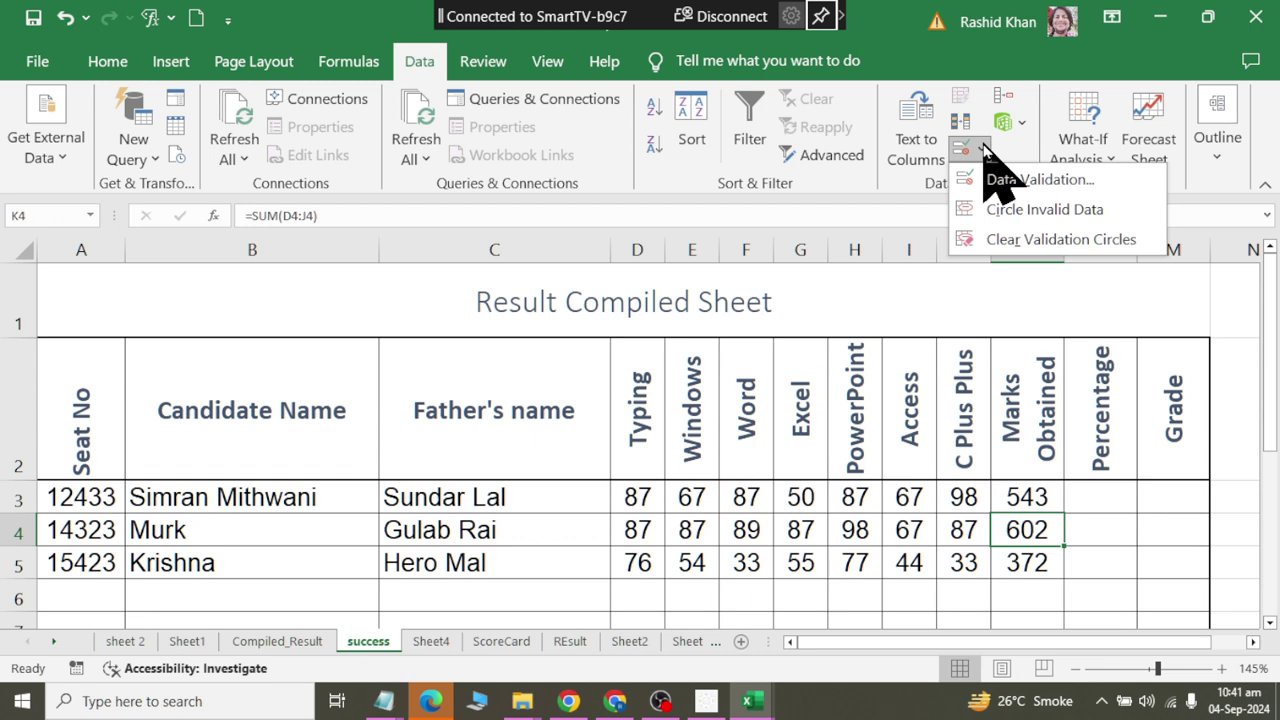
{"action": "left_click", "coordinate": [1057, 180]}
{"action": "left_click", "coordinate": [1083, 150]}
{"action": "left_click", "coordinate": [1125, 215]}
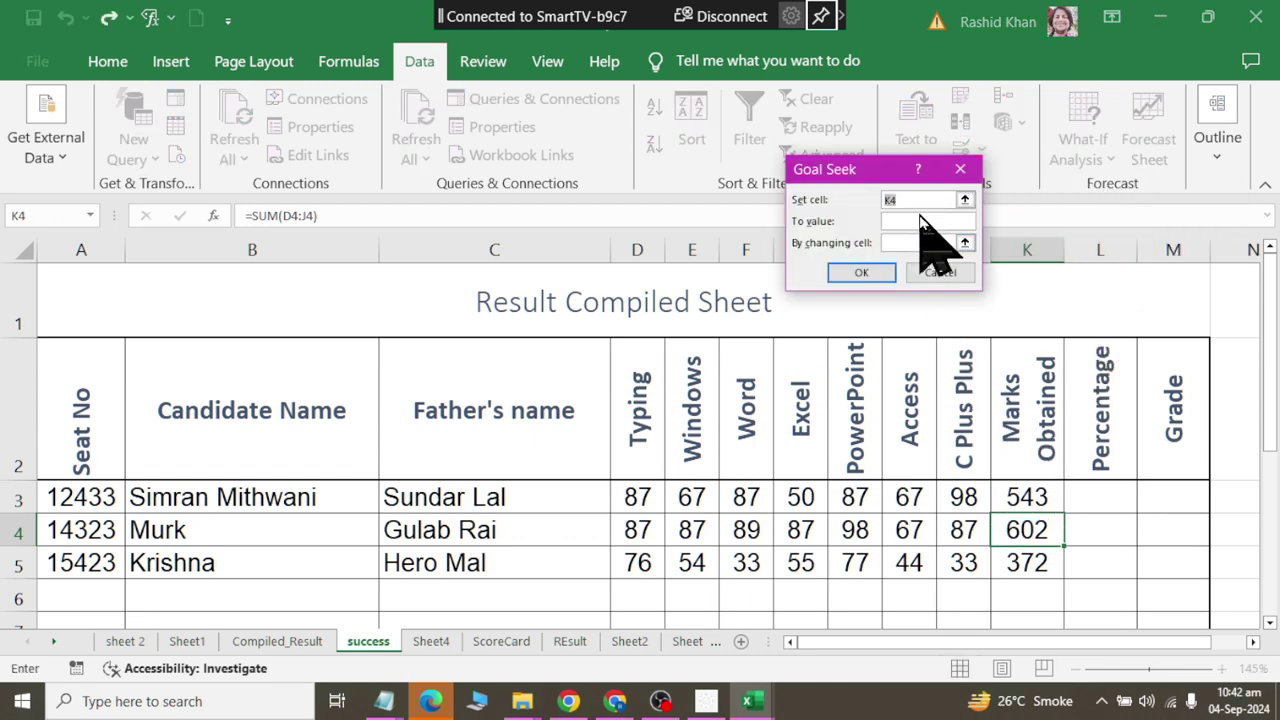
{"action": "left_click", "coordinate": [922, 221]}
{"action": "type", "text": "59"}
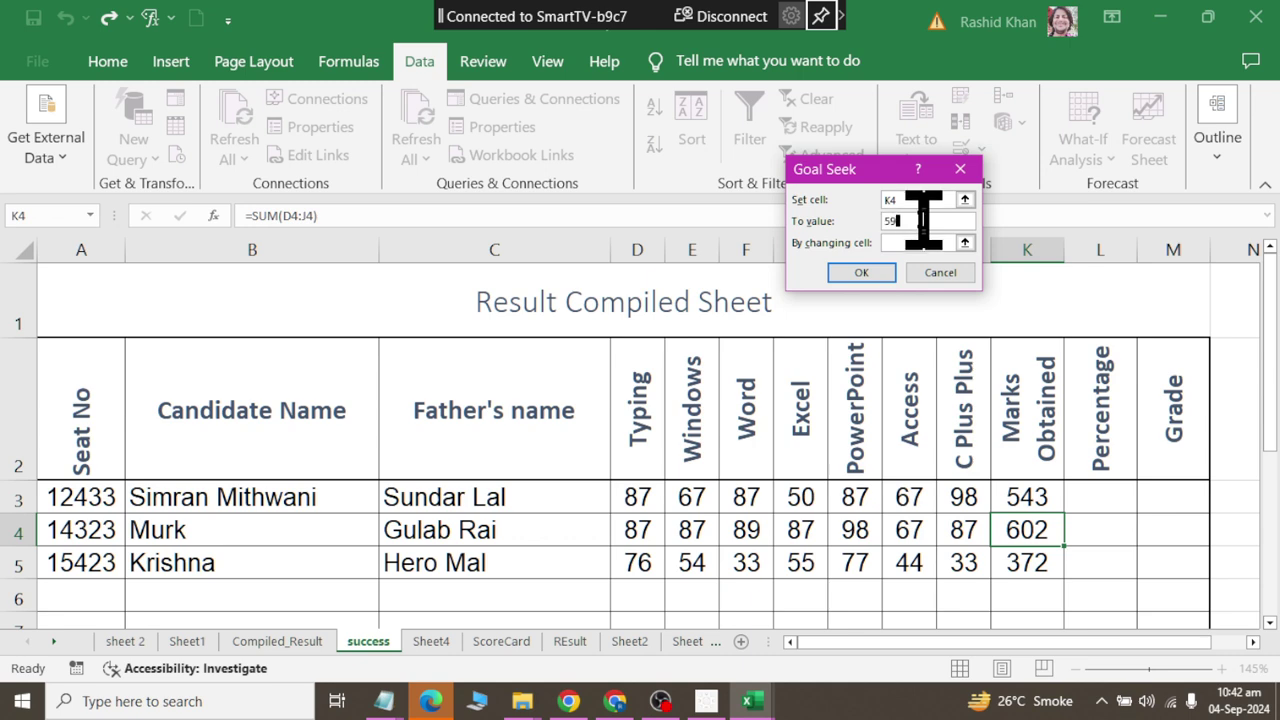
{"action": "type", "text": "5"}
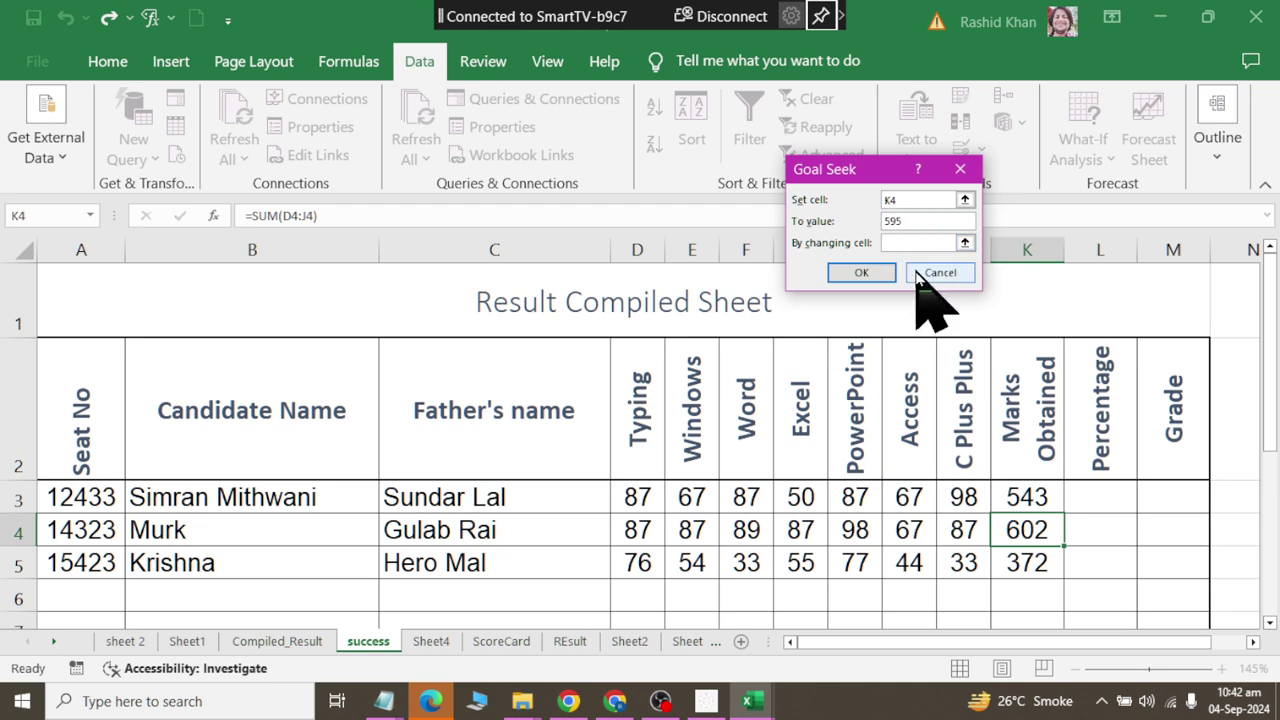
{"action": "left_click", "coordinate": [918, 243]}
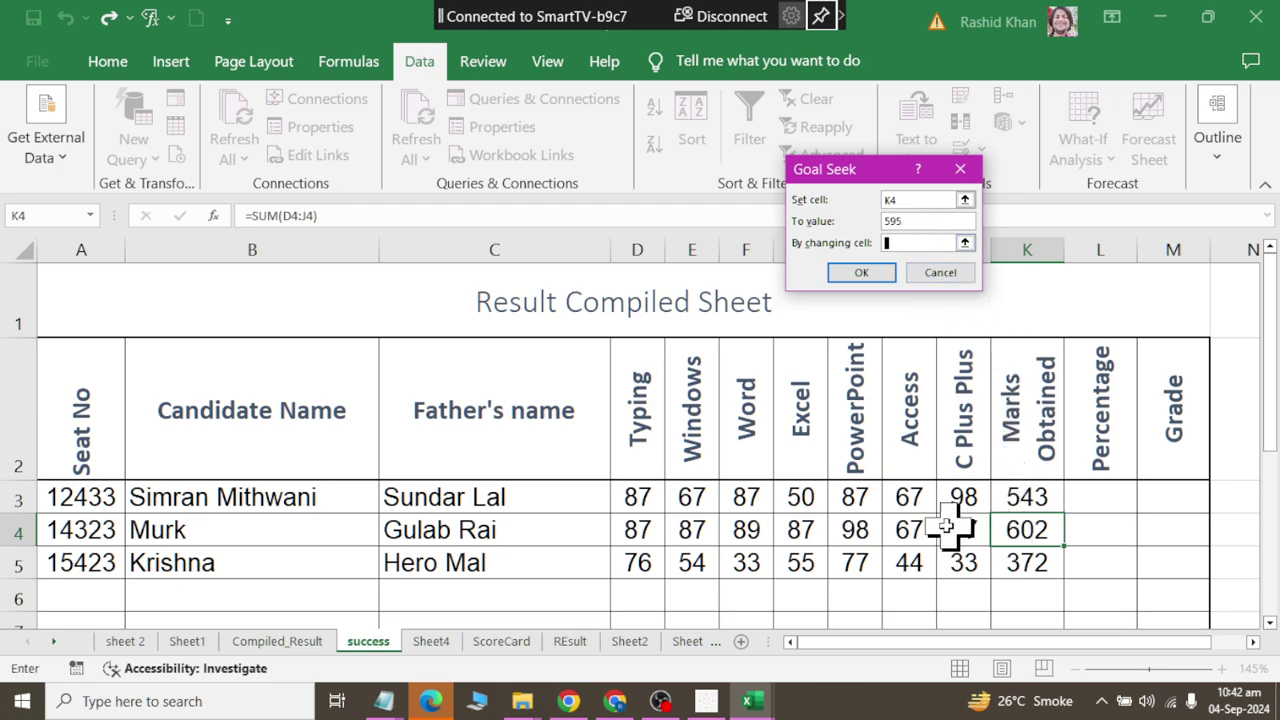
{"action": "left_click", "coordinate": [746, 535]}
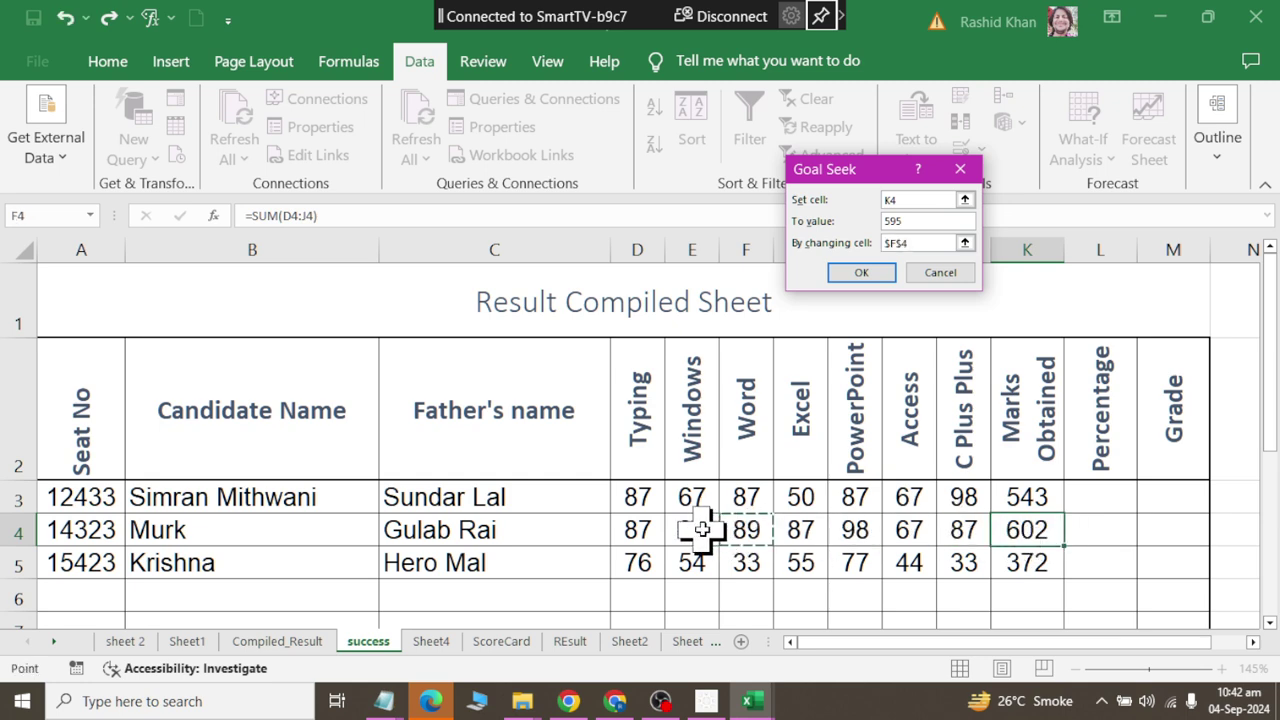
{"action": "left_click", "coordinate": [864, 274]}
{"action": "left_click", "coordinate": [860, 274]}
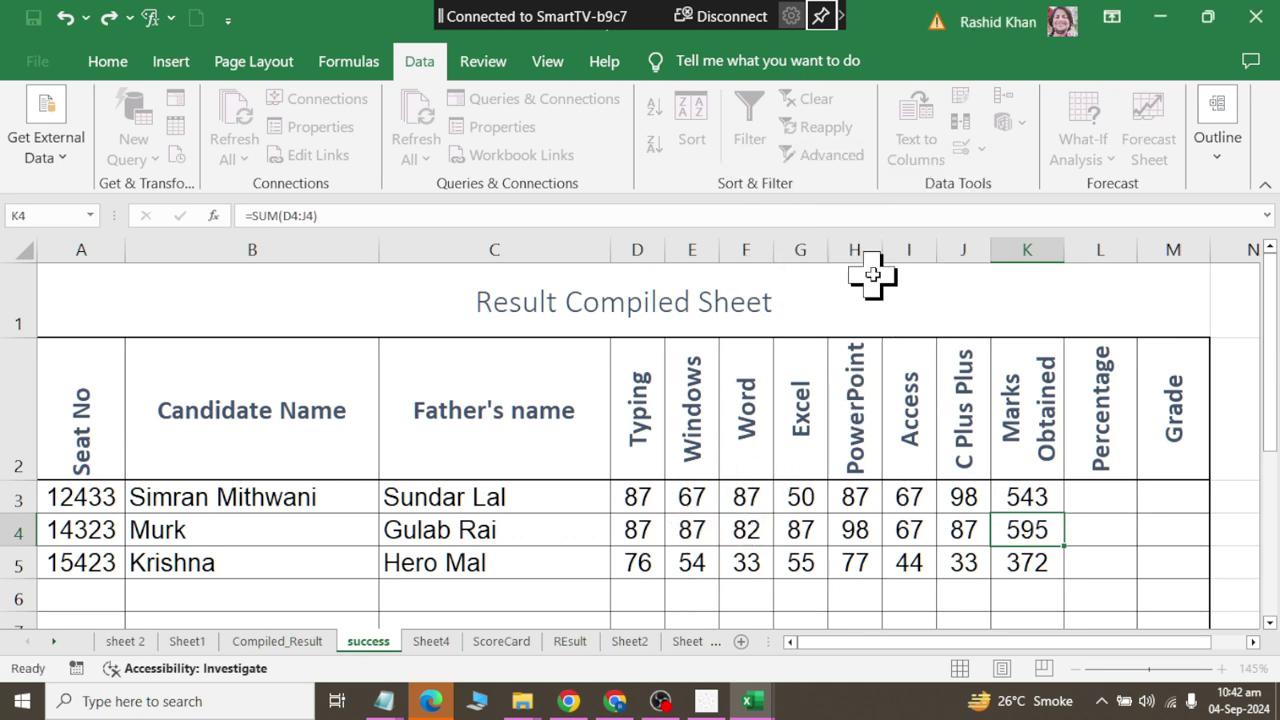
{"action": "left_click", "coordinate": [745, 530]}
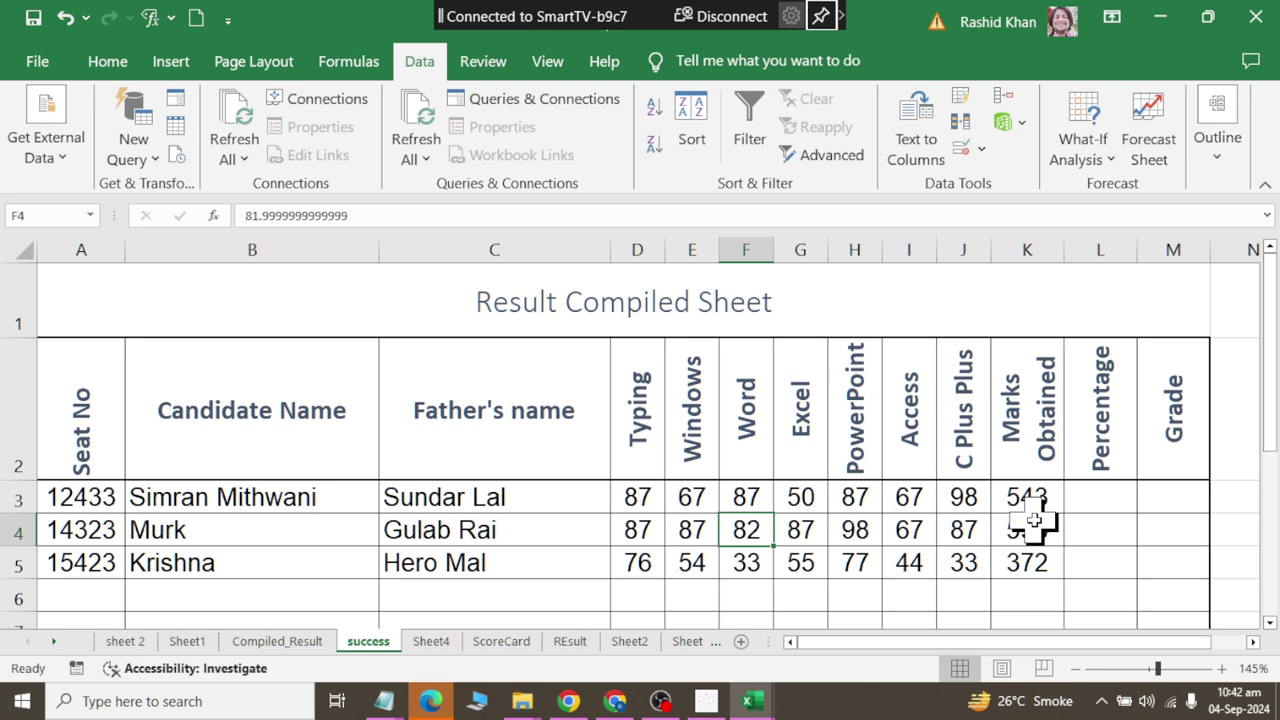
{"action": "left_click", "coordinate": [1045, 562]}
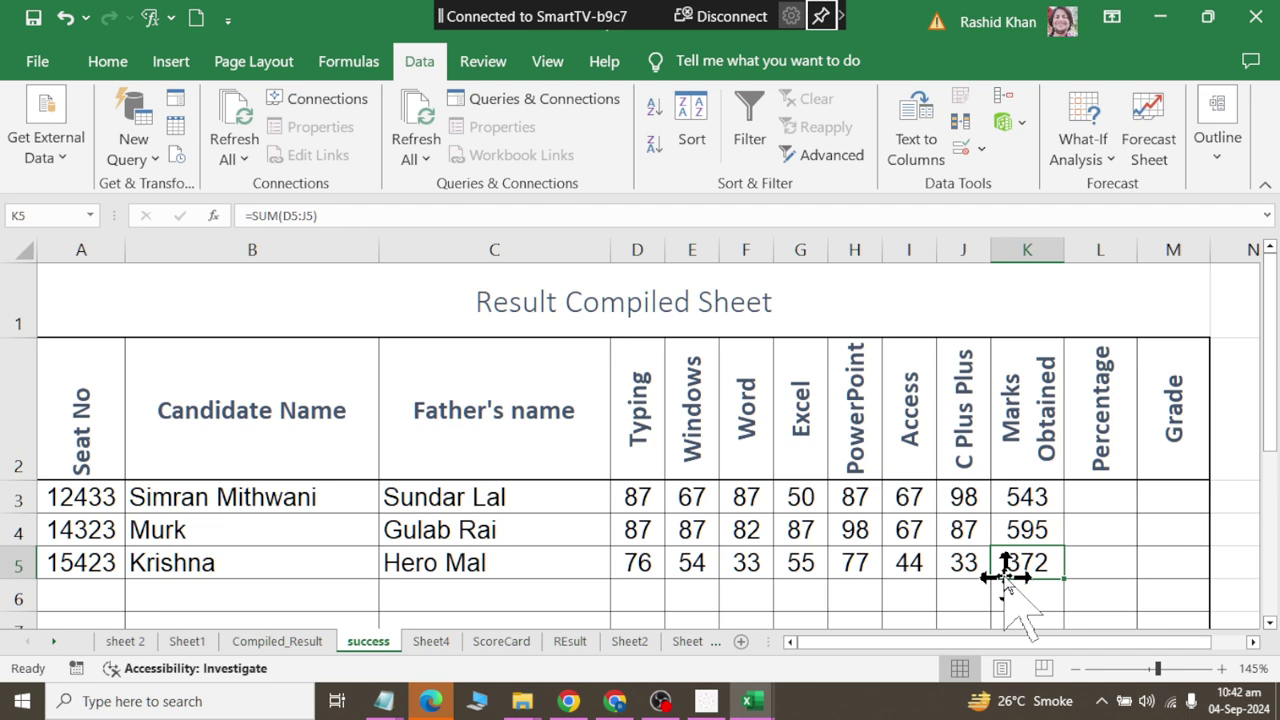
{"action": "left_click", "coordinate": [1253, 642]}
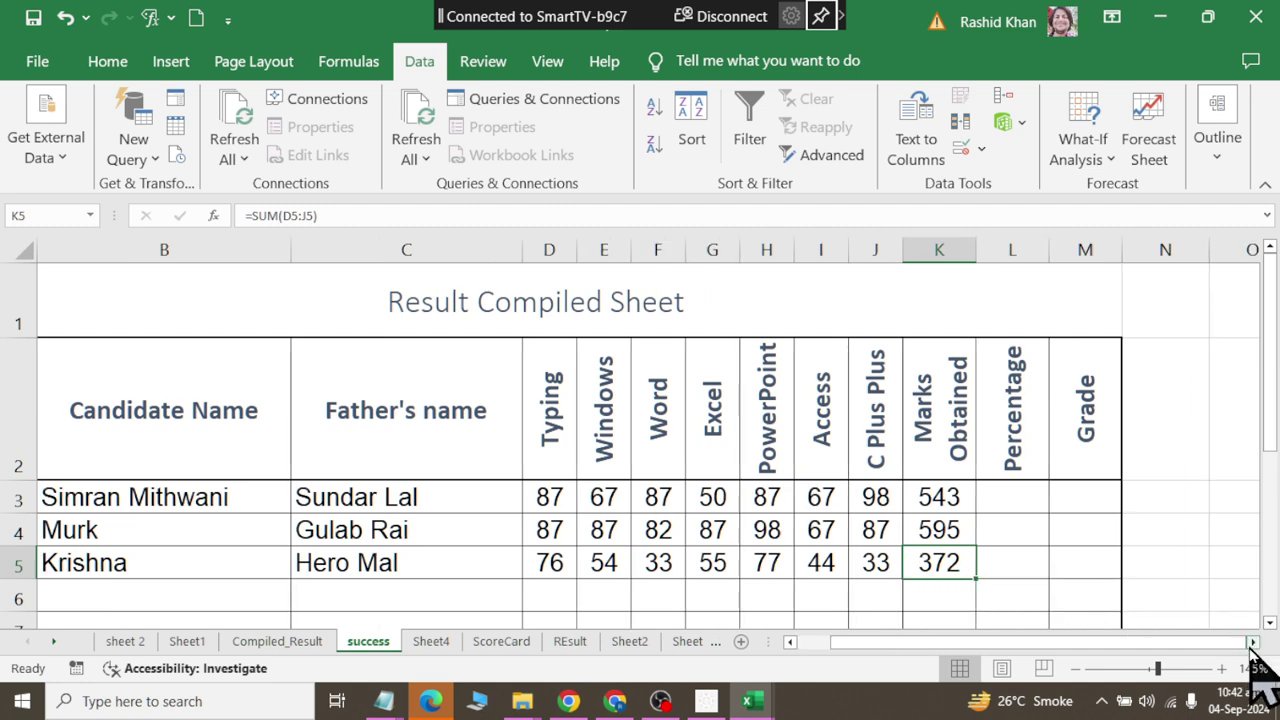
{"action": "left_click", "coordinate": [1253, 642]}
{"action": "scroll", "coordinate": [936, 505], "scroll_direction": "down", "scroll_amount": 1}
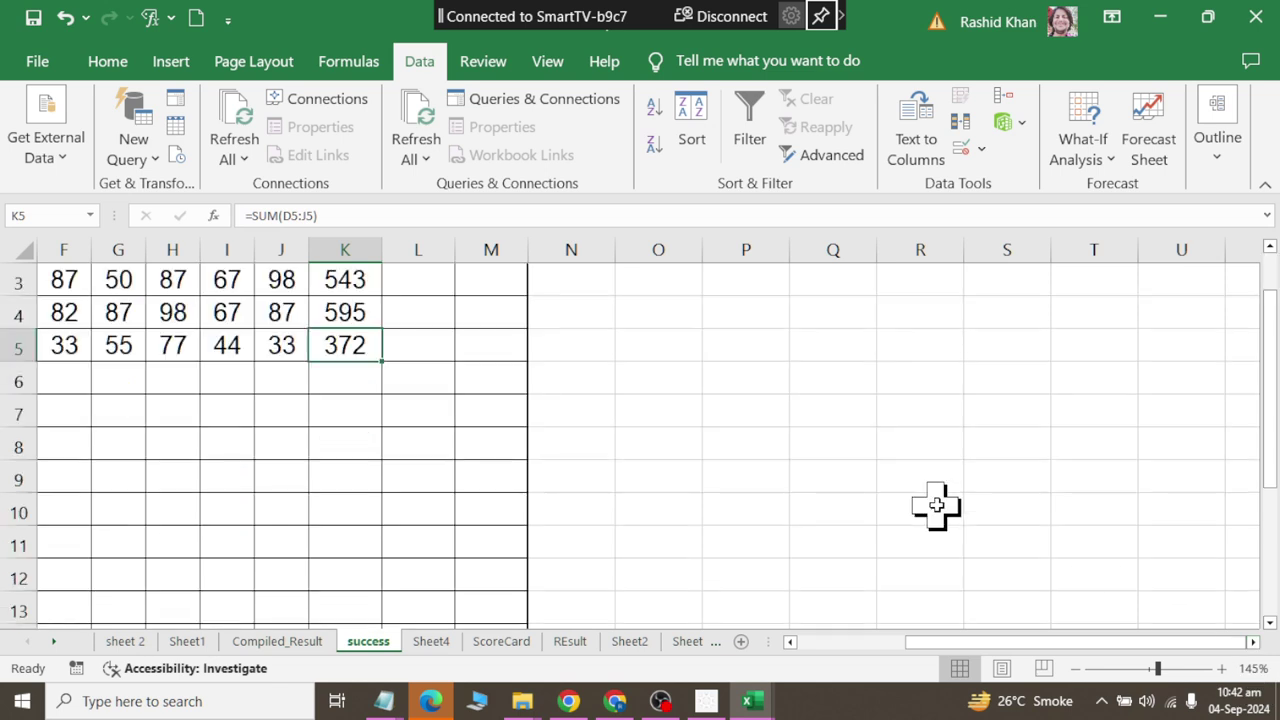
{"action": "left_click", "coordinate": [943, 385]}
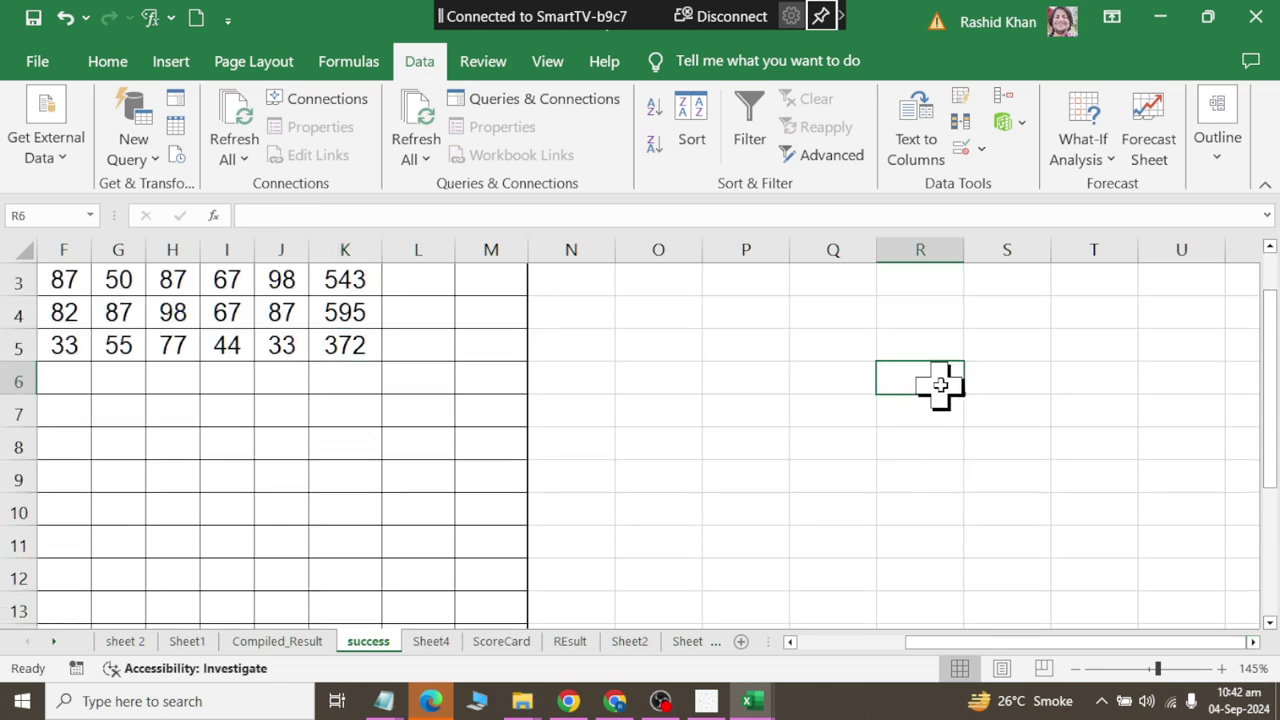
{"action": "left_click", "coordinate": [980, 380]}
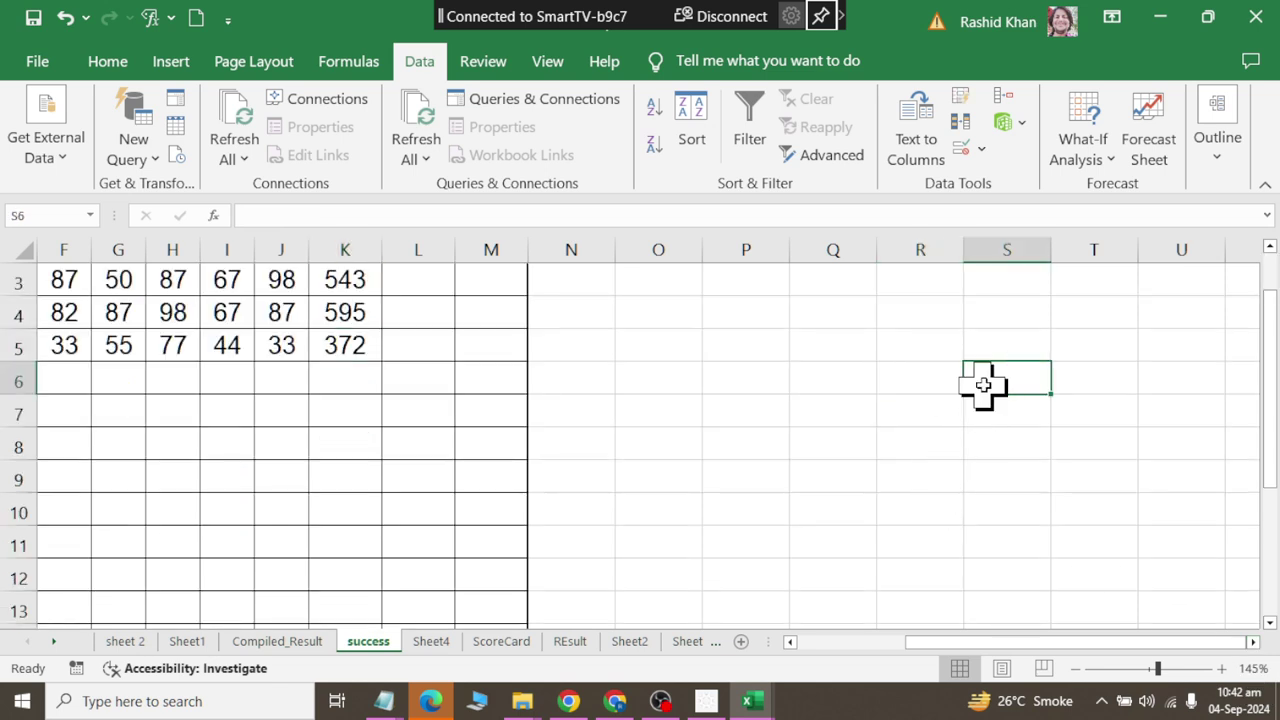
{"action": "left_click", "coordinate": [891, 371]}
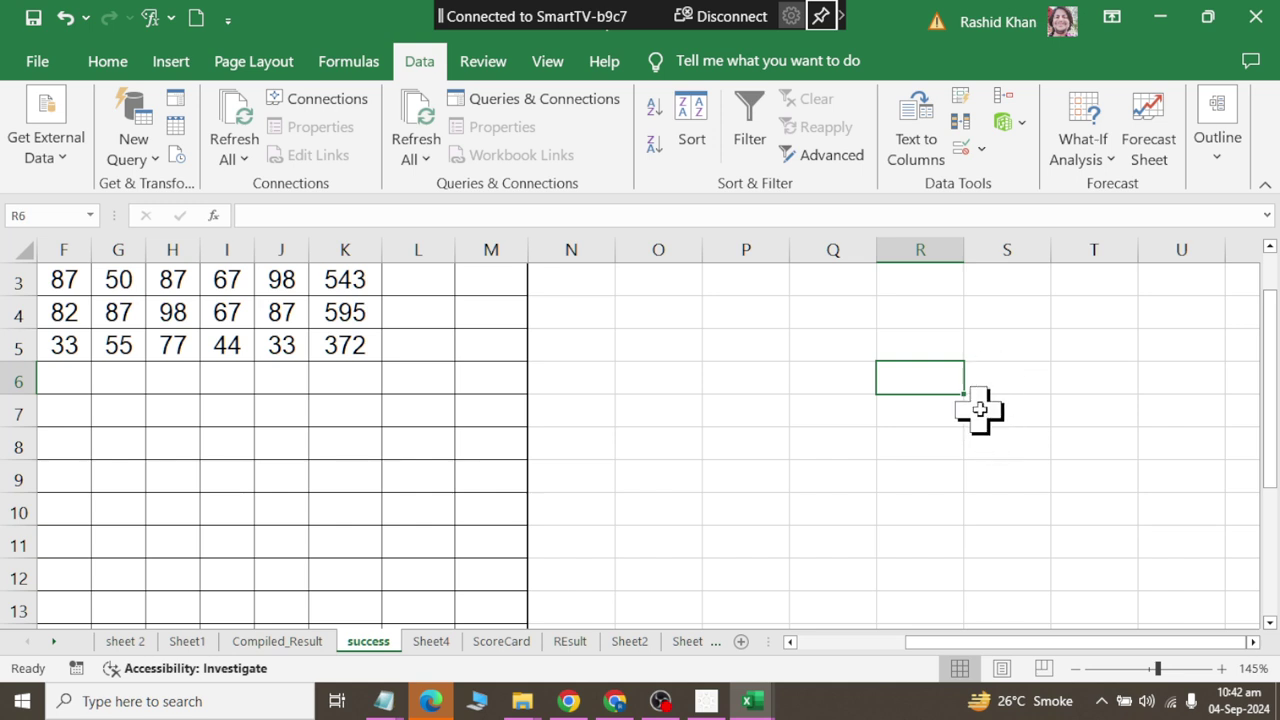
Step: List the items Pent, Shirt, Shoe, Tie and T Shirt down R6:R10
{"action": "type", "text": "Pent"}
{"action": "key", "text": "Return"}
{"action": "type", "text": "Shi"}
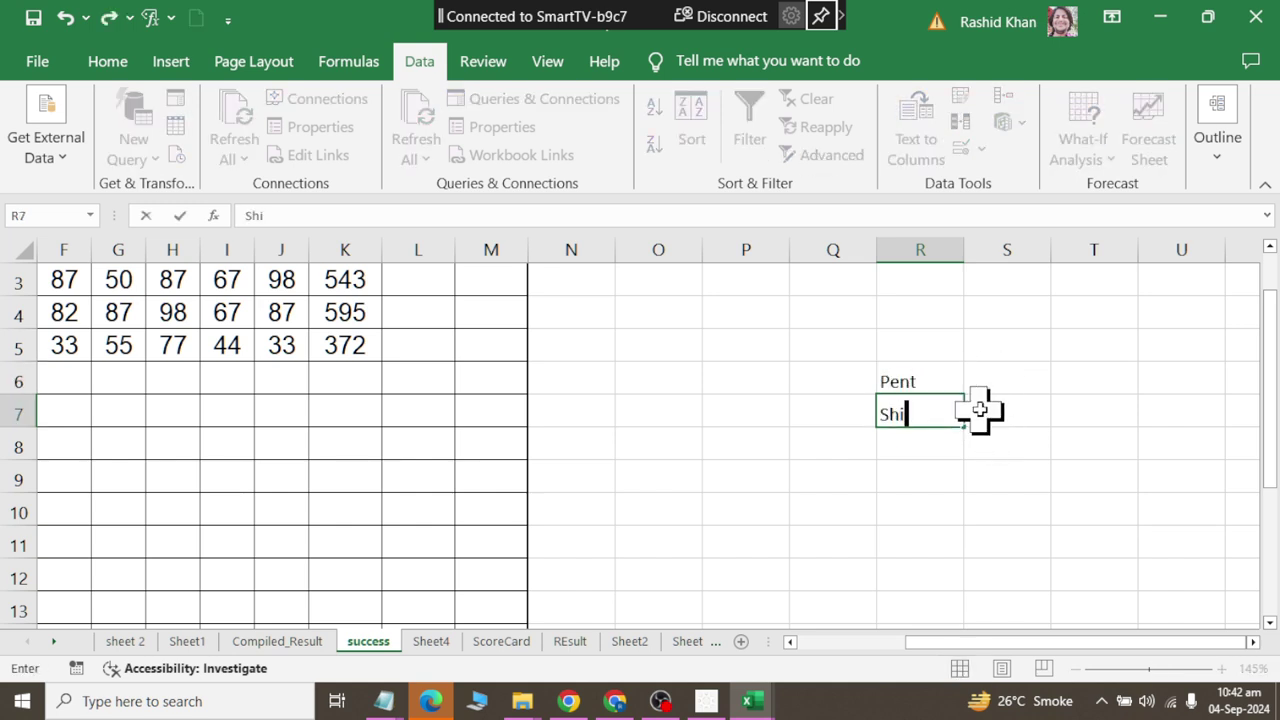
{"action": "type", "text": "rt"}
{"action": "key", "text": "Return"}
{"action": "type", "text": "Shoe"}
{"action": "key", "text": "Return"}
{"action": "type", "text": "T"}
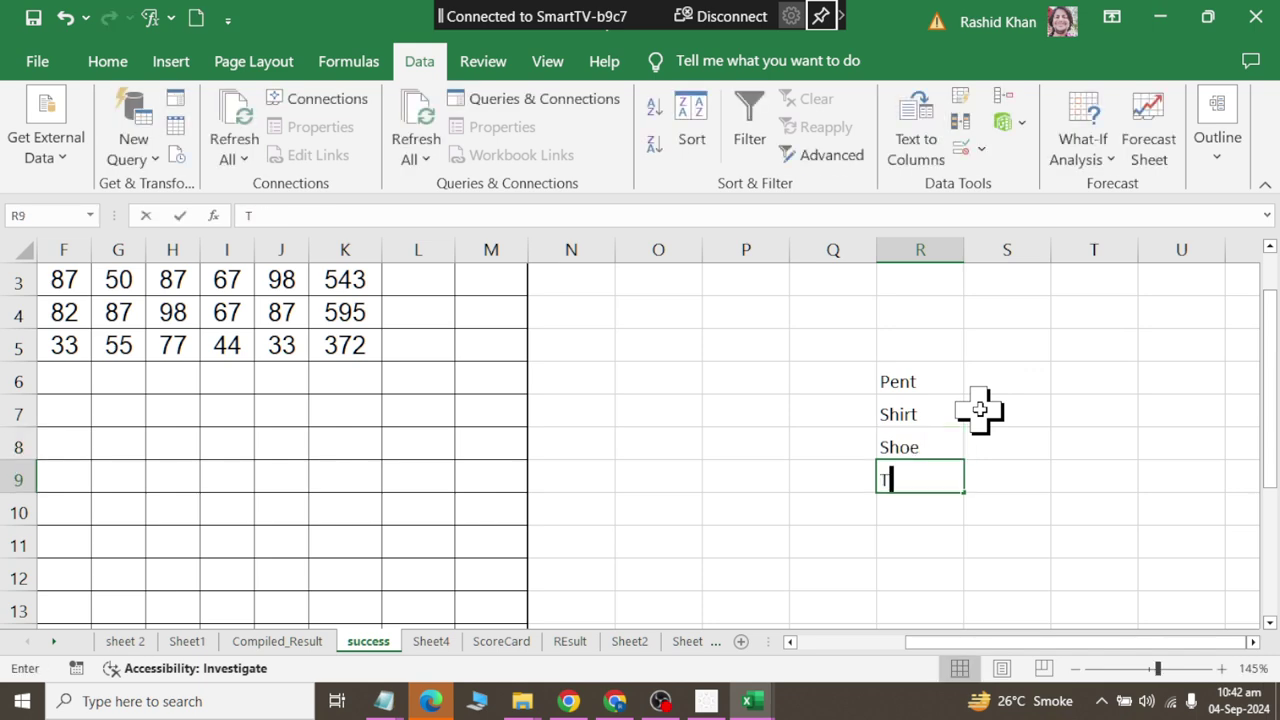
{"action": "type", "text": "ie"}
{"action": "key", "text": "Return"}
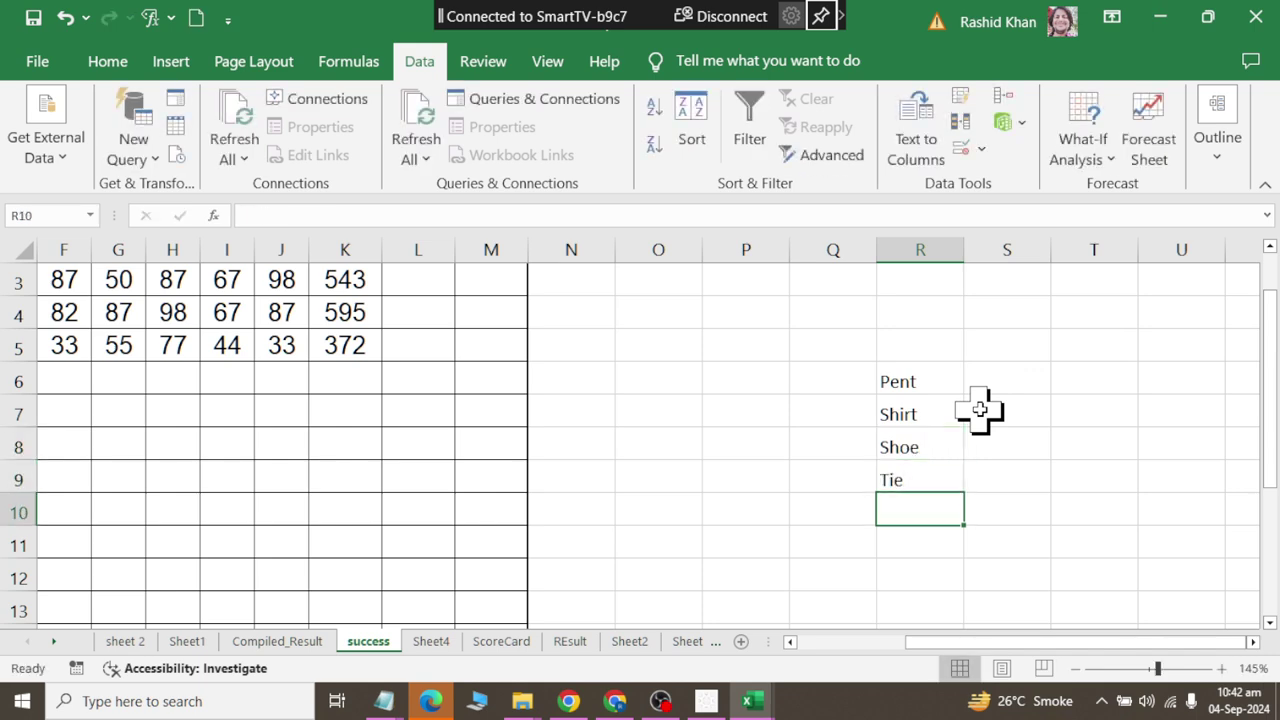
{"action": "type", "text": "T Shirt"}
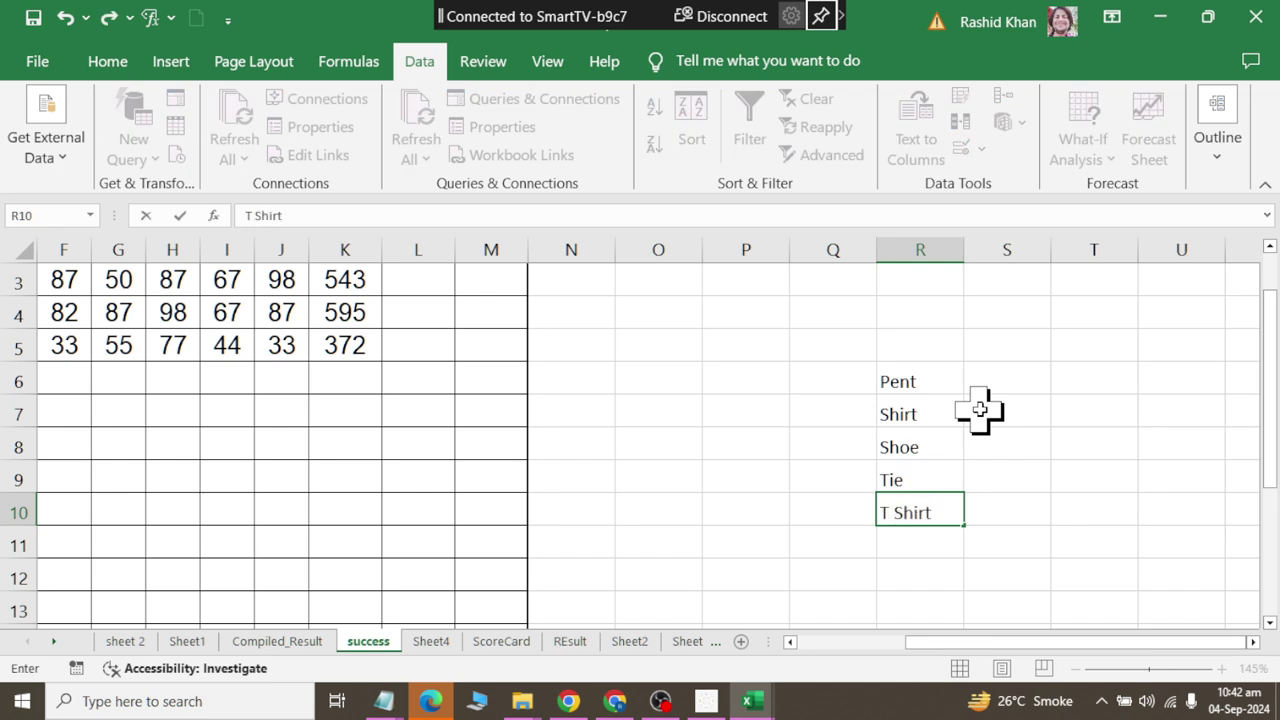
{"action": "left_click", "coordinate": [992, 372]}
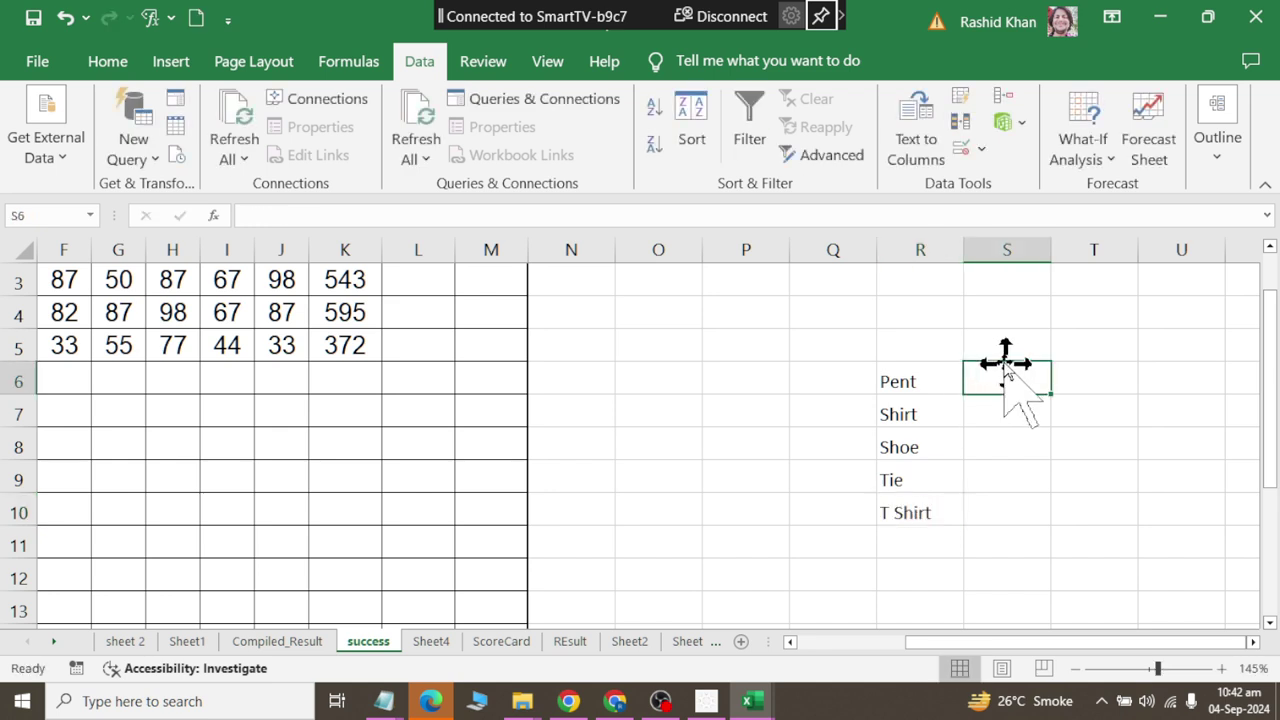
Step: Enter prices 543, 784, 2391, 531 and 389 in S6:S10, correcting the Tie price
{"action": "type", "text": "543"}
{"action": "key", "text": "Return"}
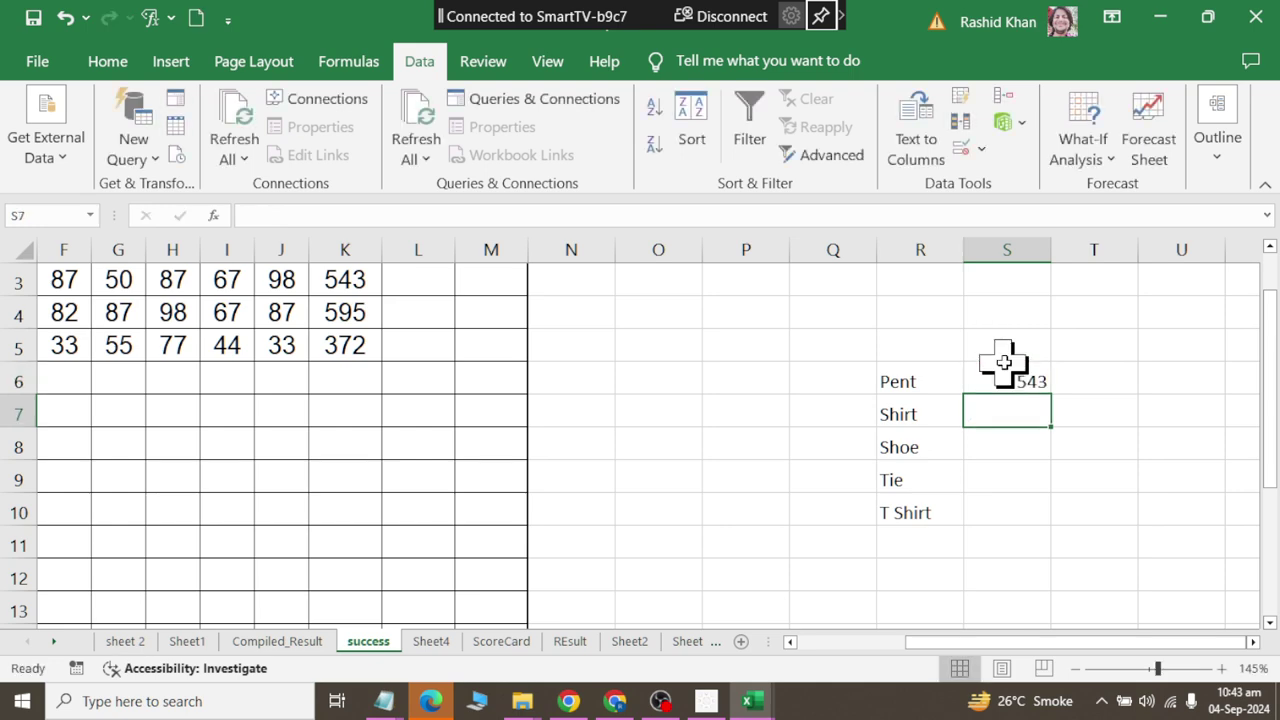
{"action": "type", "text": "784"}
{"action": "key", "text": "Return"}
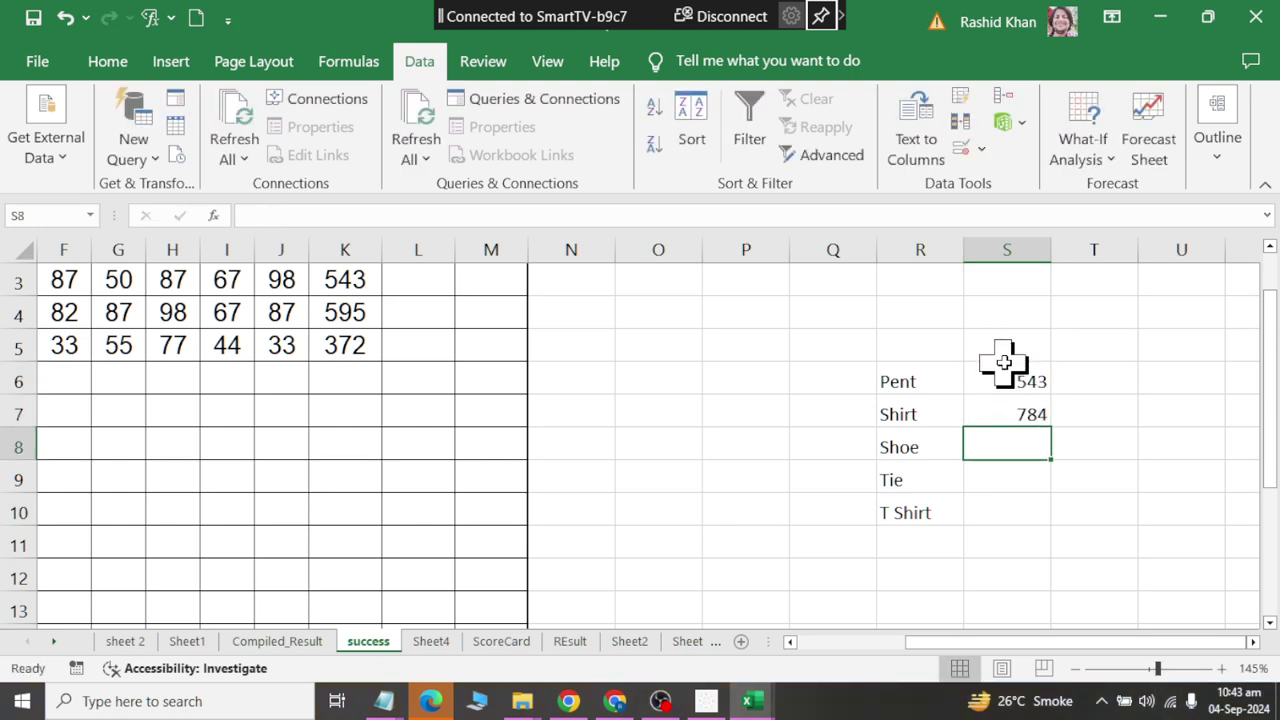
{"action": "type", "text": "239"}
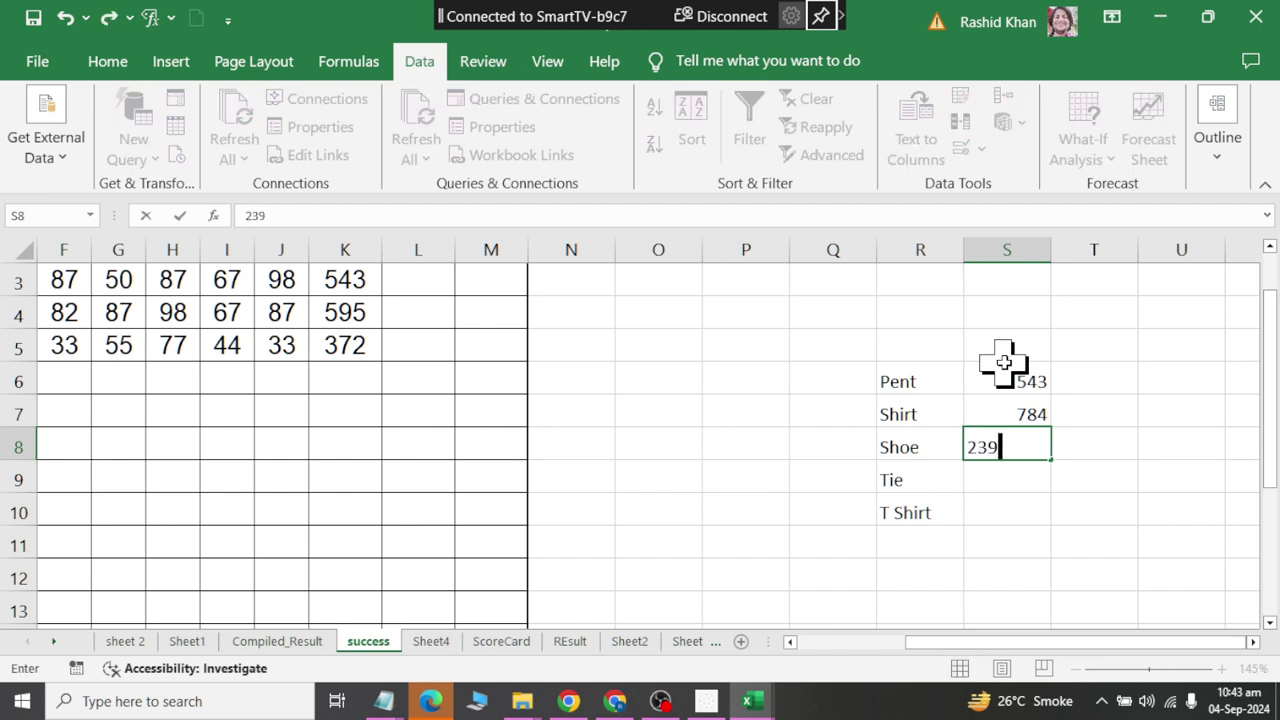
{"action": "type", "text": "1"}
{"action": "key", "text": "Return"}
{"action": "type", "text": "76"}
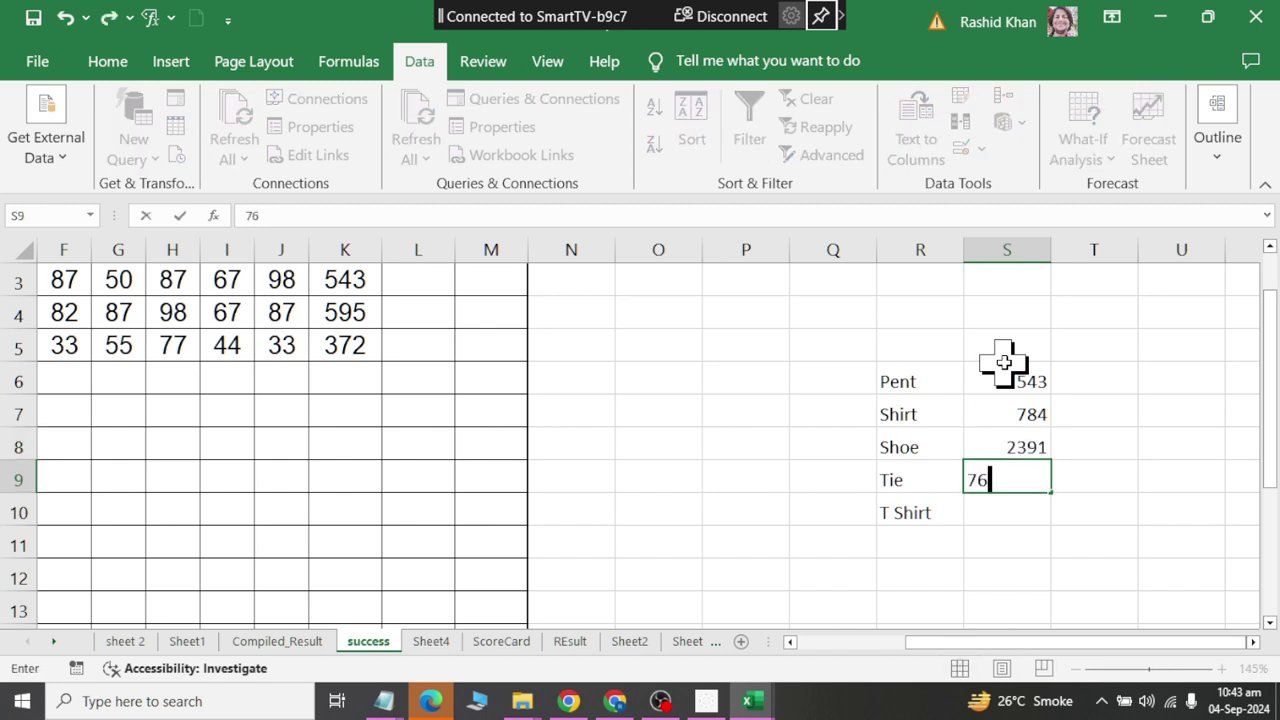
{"action": "type", "text": "43"}
{"action": "key", "text": "Return"}
{"action": "key", "text": "Up"}
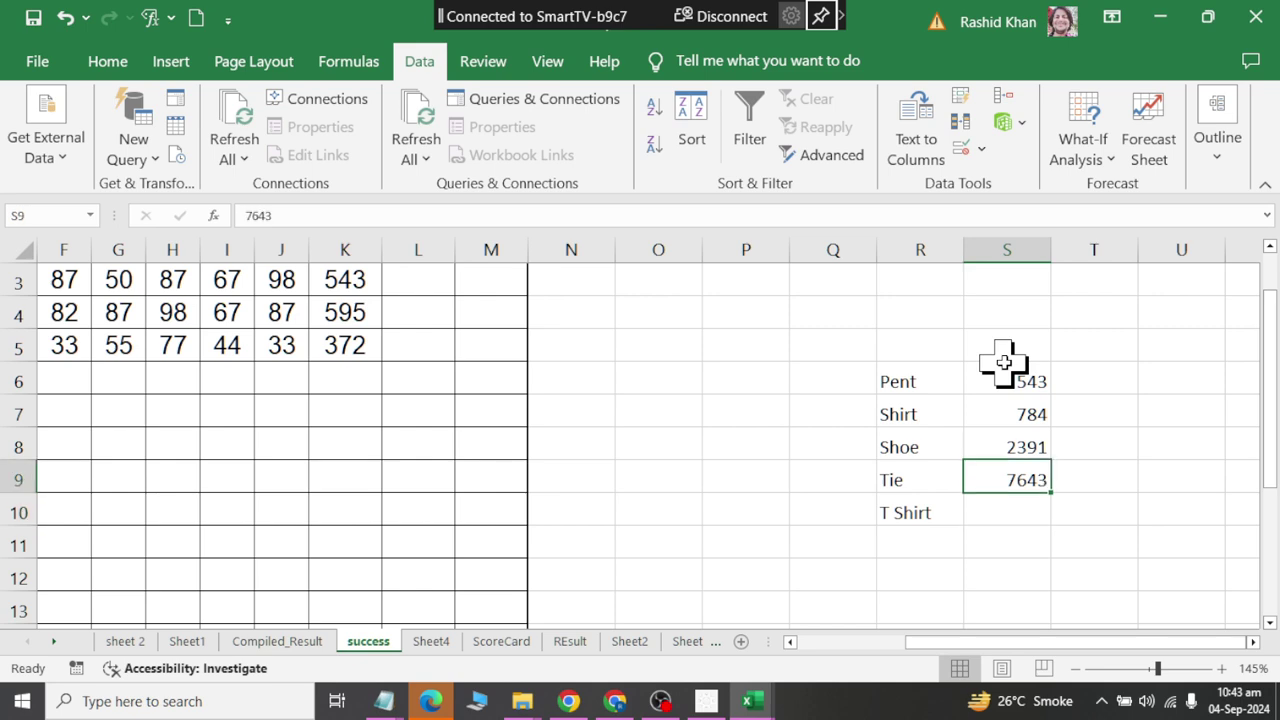
{"action": "type", "text": "5"}
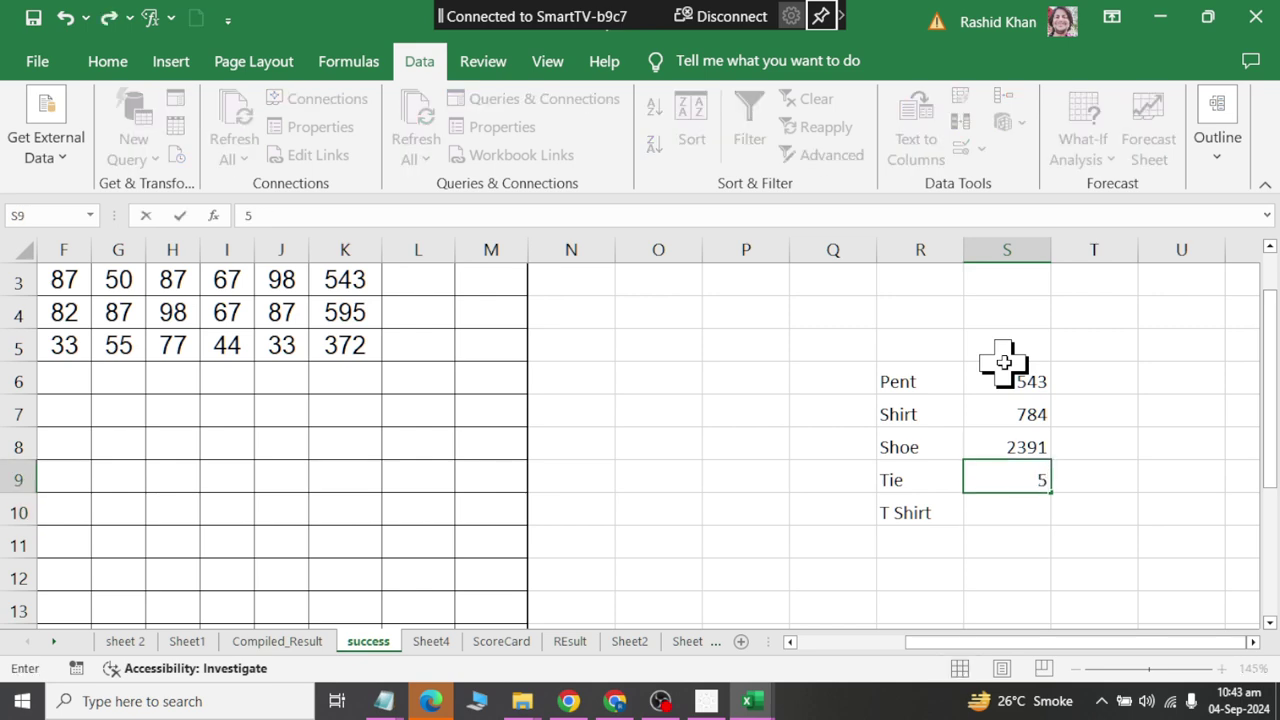
{"action": "type", "text": "31"}
{"action": "key", "text": "Return"}
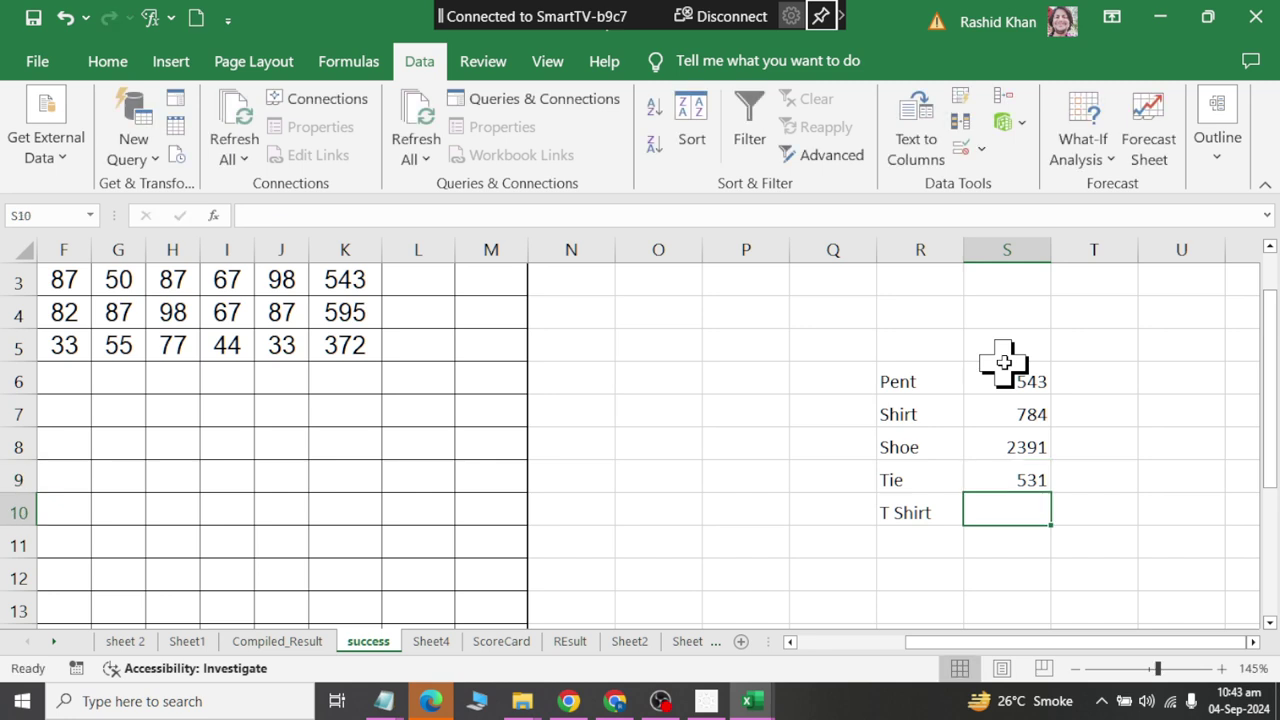
{"action": "type", "text": "389"}
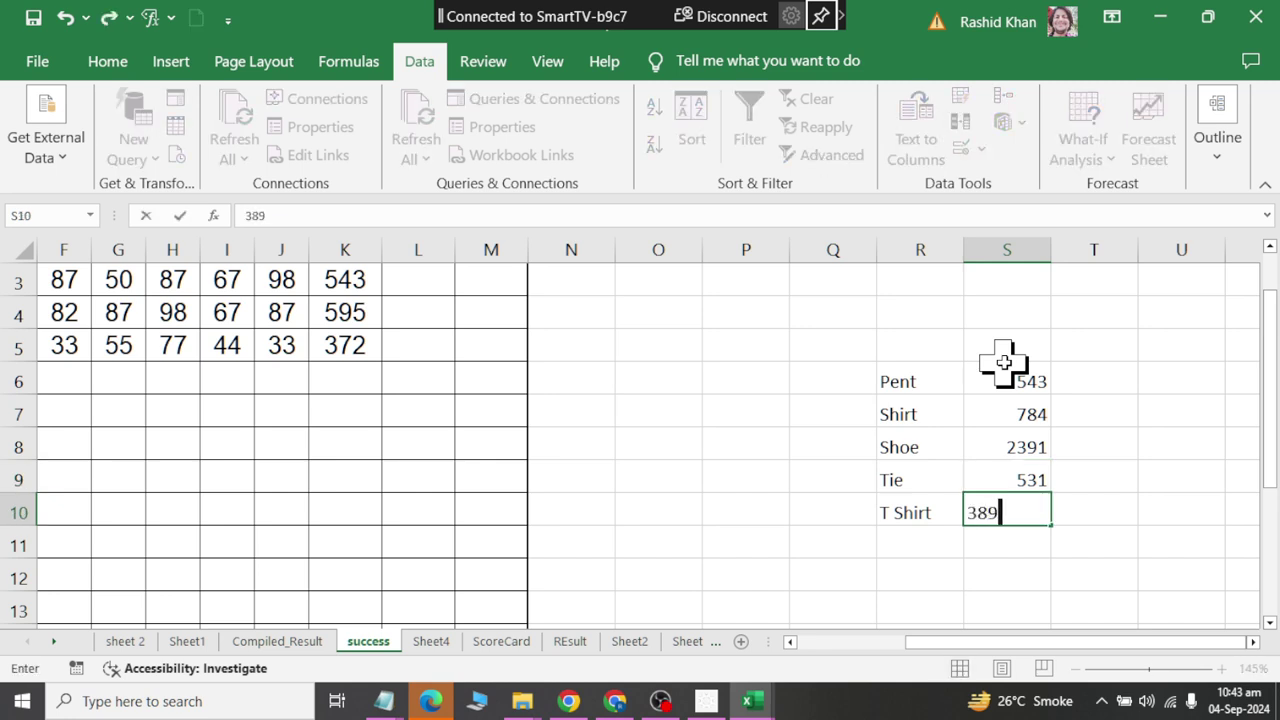
{"action": "key", "text": "Return"}
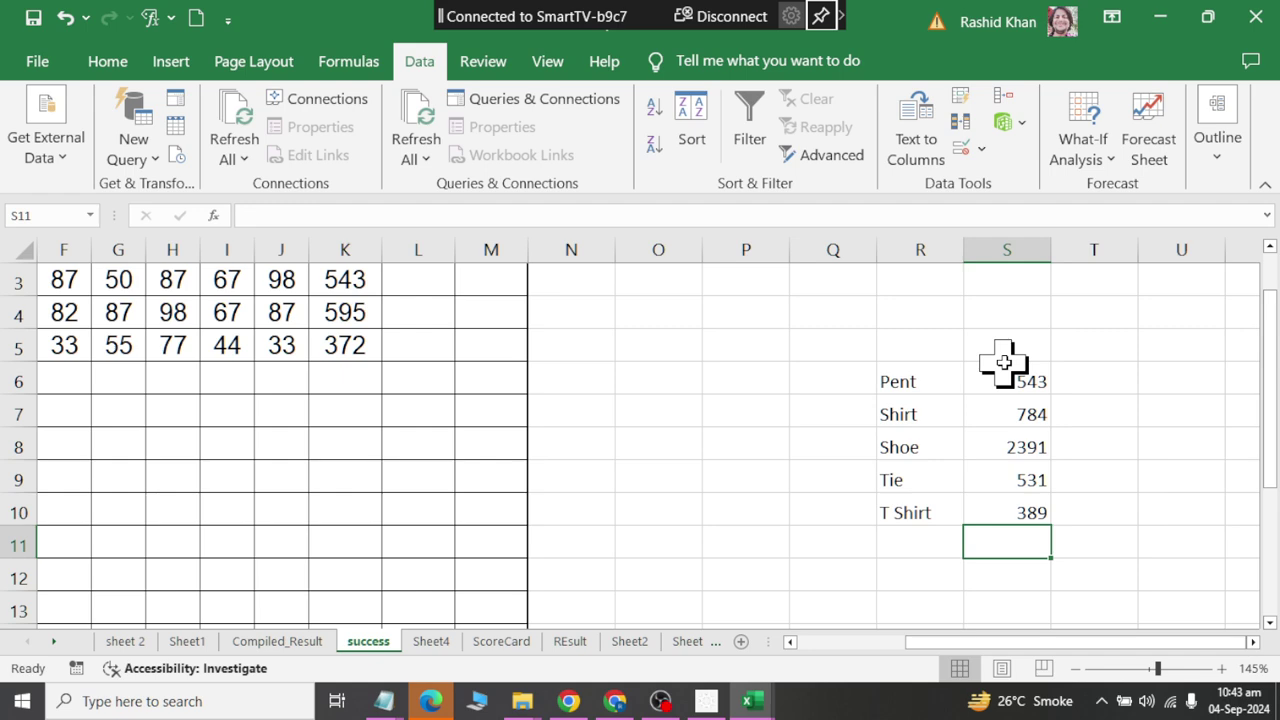
Step: Label R12 'Total' and put 0 in S11
{"action": "key", "text": "Down"}
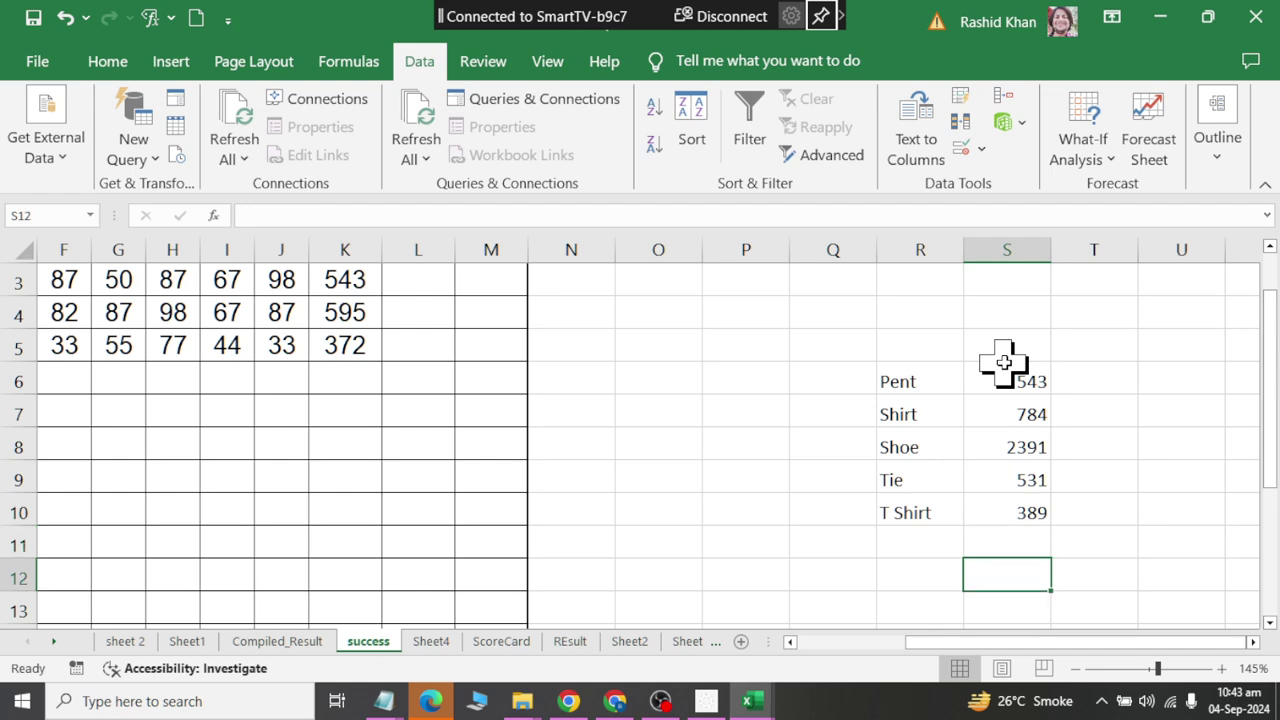
{"action": "key", "text": "Left"}
{"action": "type", "text": "Tot"}
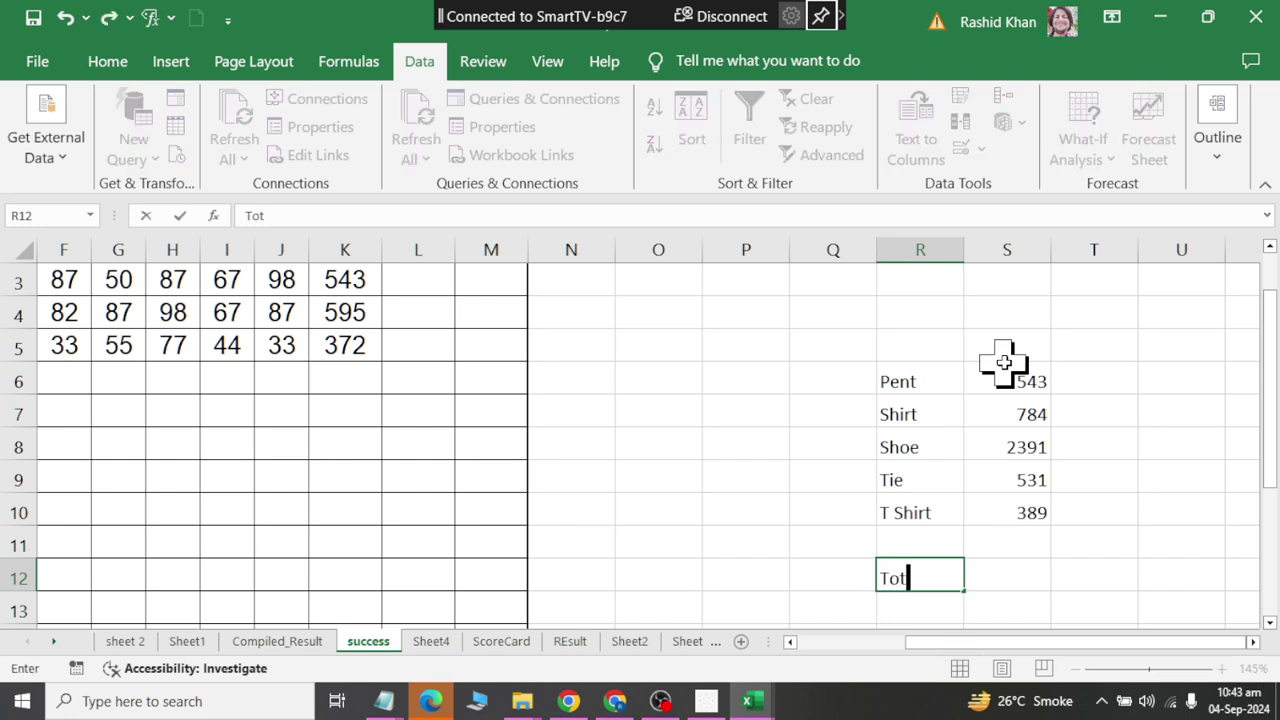
{"action": "key", "text": "Tab"}
{"action": "key", "text": "Up"}
{"action": "type", "text": "0"}
{"action": "key", "text": "Return"}
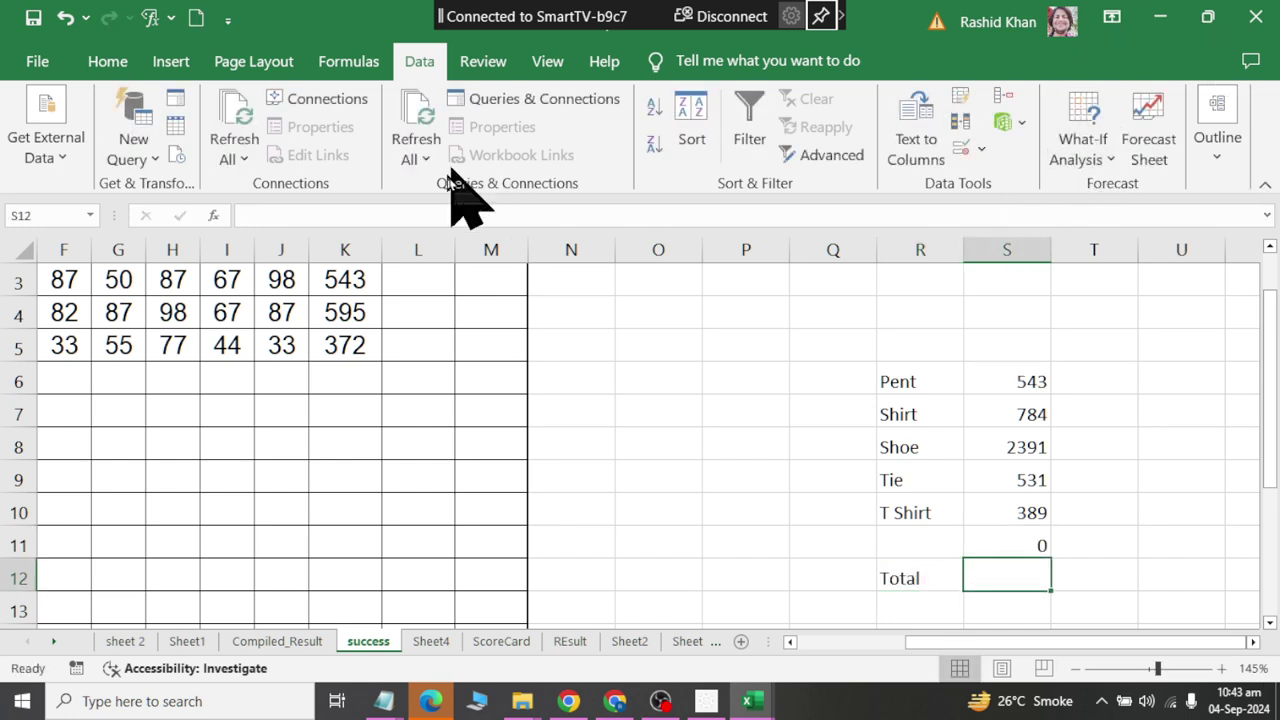
Step: AutoSum S12 as =SUM(S6:S11), showing a total of 4638
{"action": "left_click", "coordinate": [107, 61]}
{"action": "left_click", "coordinate": [1048, 97]}
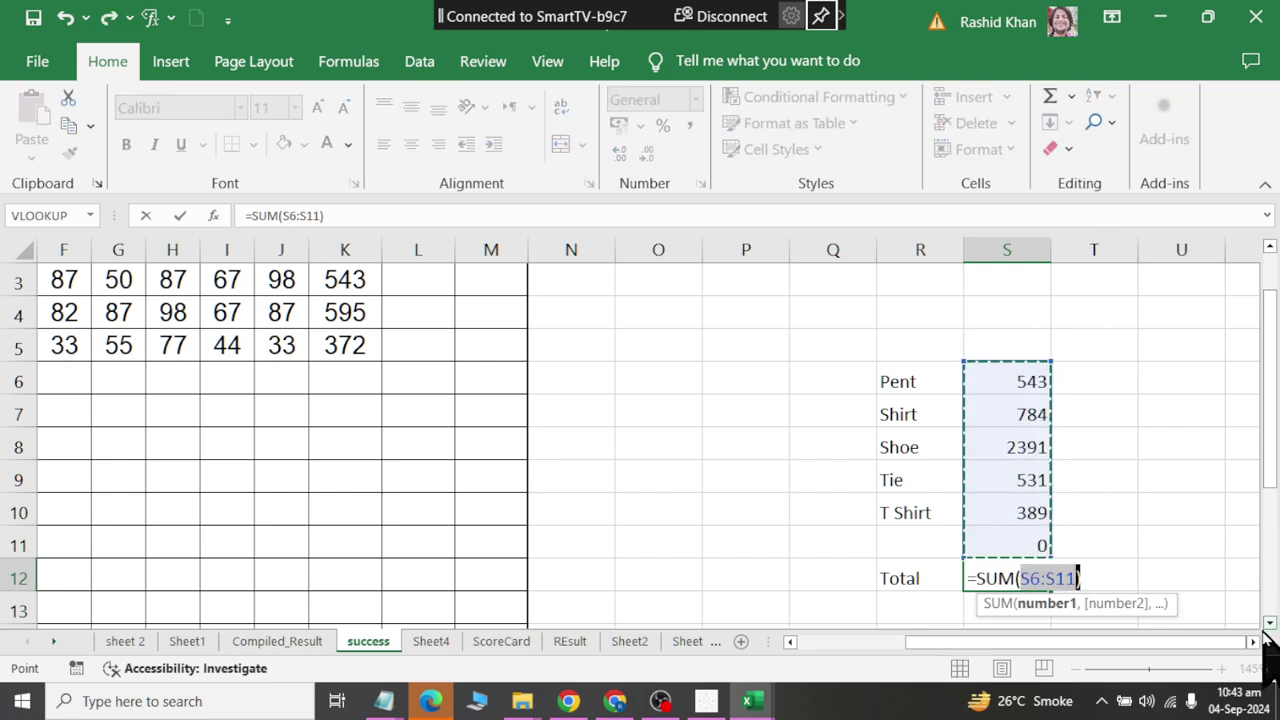
{"action": "key", "text": "Return"}
{"action": "left_click", "coordinate": [1025, 535]}
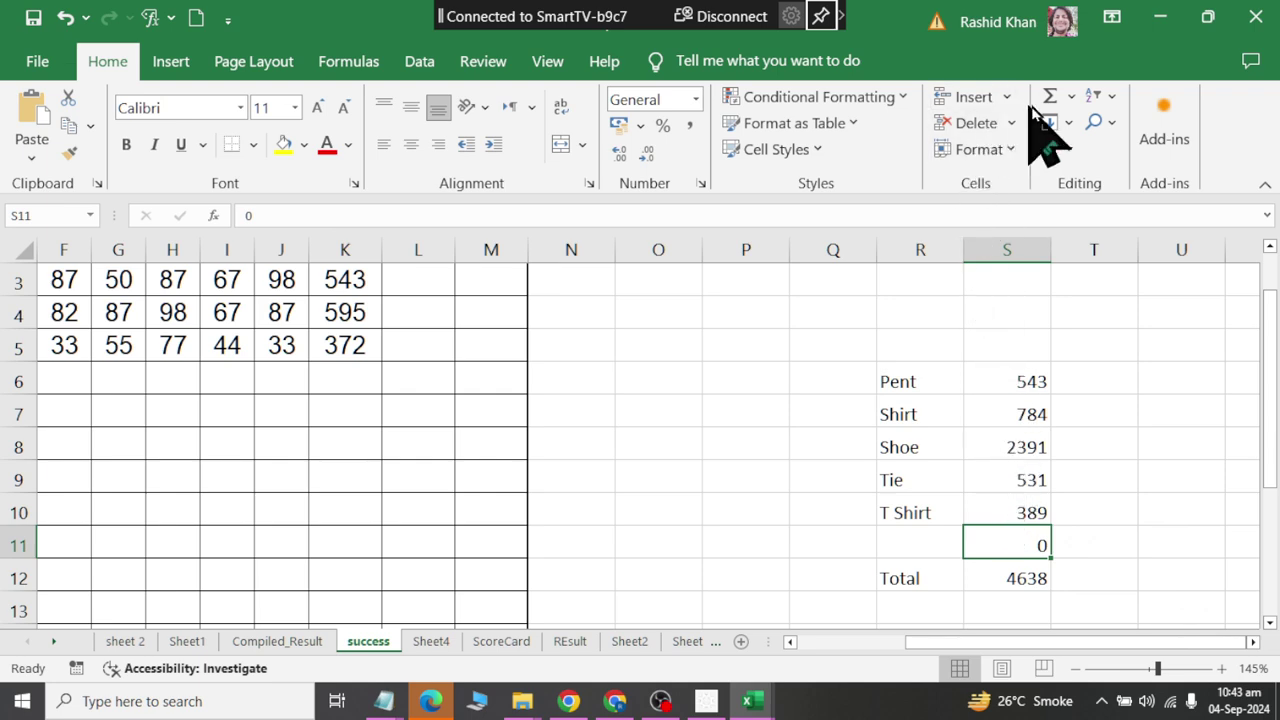
{"action": "left_click", "coordinate": [419, 61]}
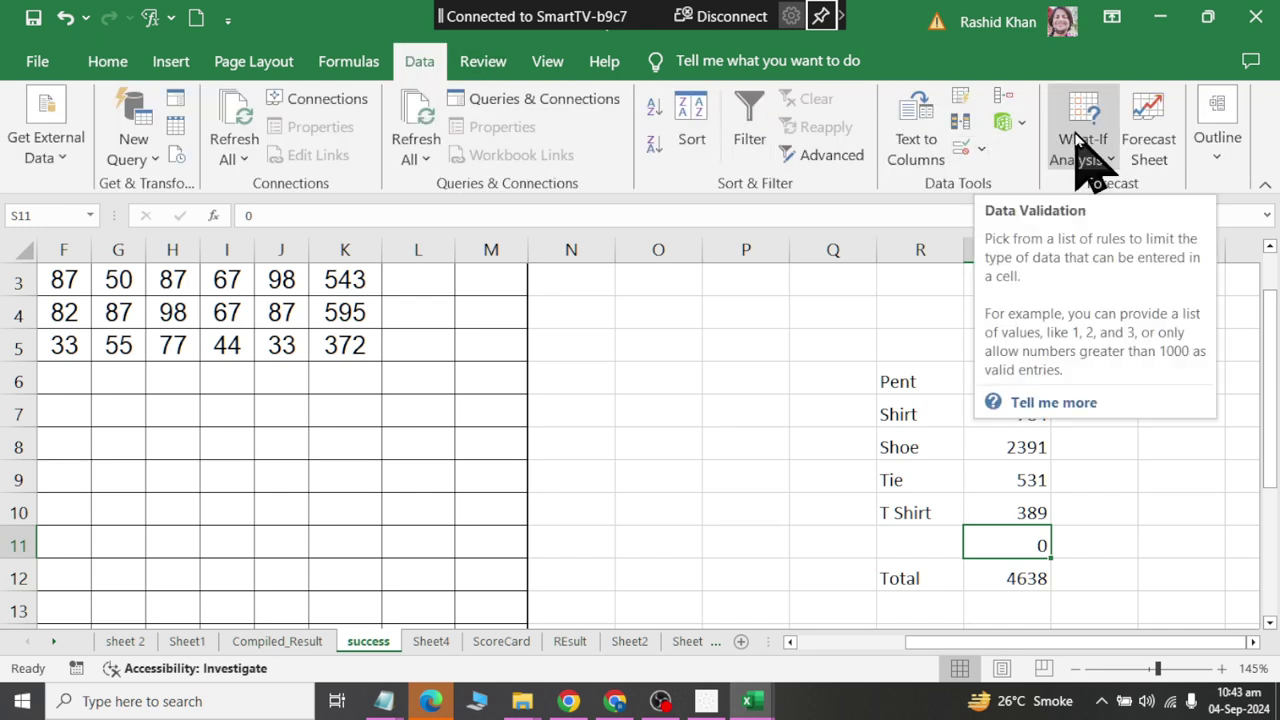
{"action": "left_click", "coordinate": [1083, 150]}
{"action": "left_click", "coordinate": [1095, 214]}
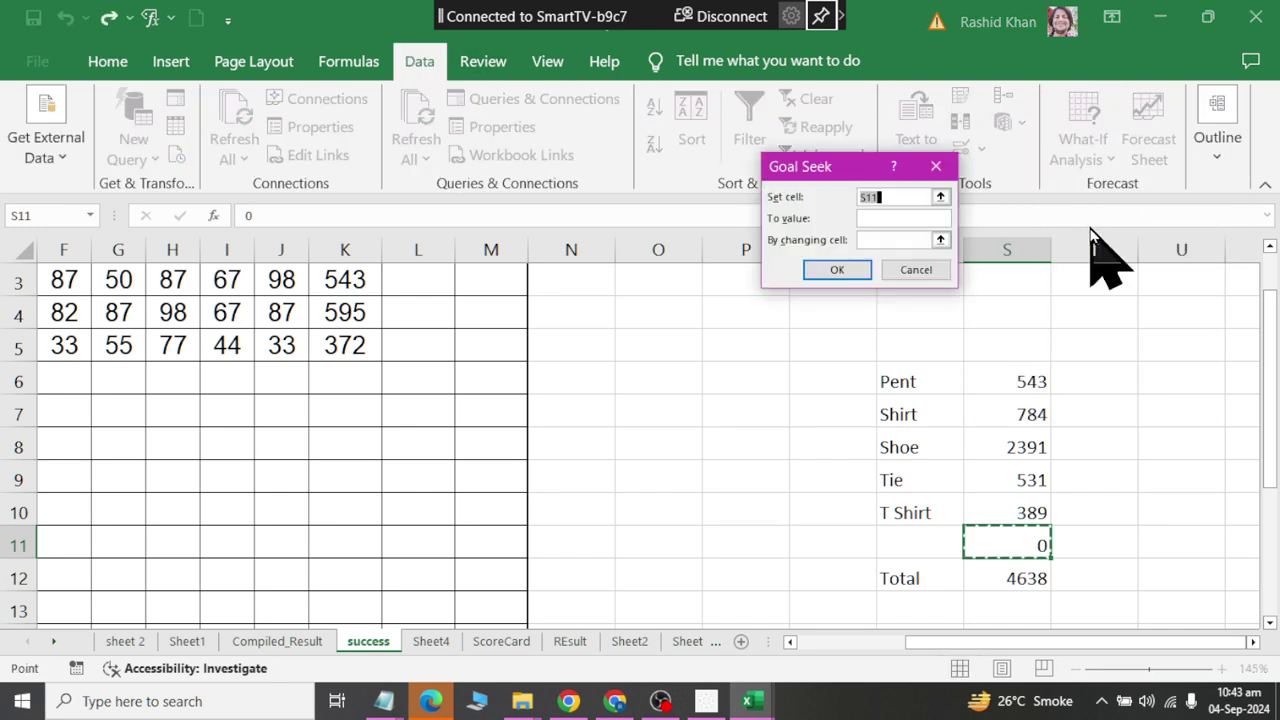
{"action": "left_click", "coordinate": [876, 218]}
{"action": "type", "text": "7000"}
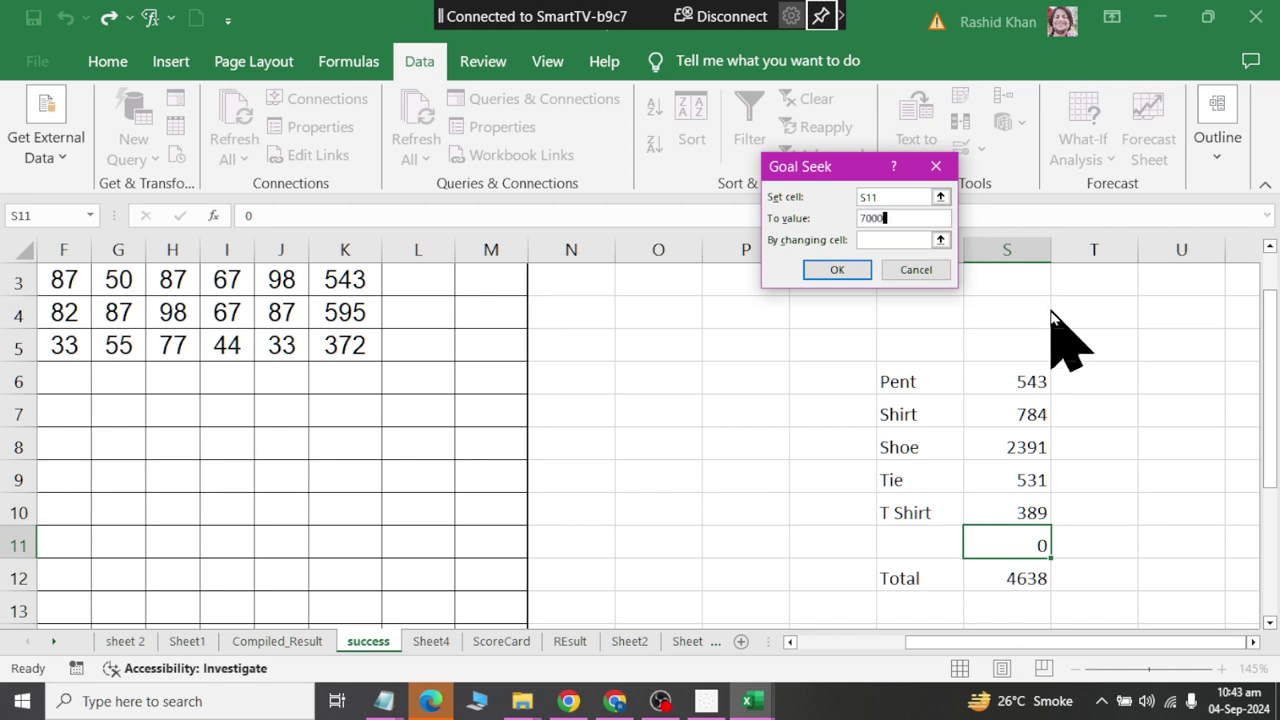
{"action": "left_click", "coordinate": [893, 240]}
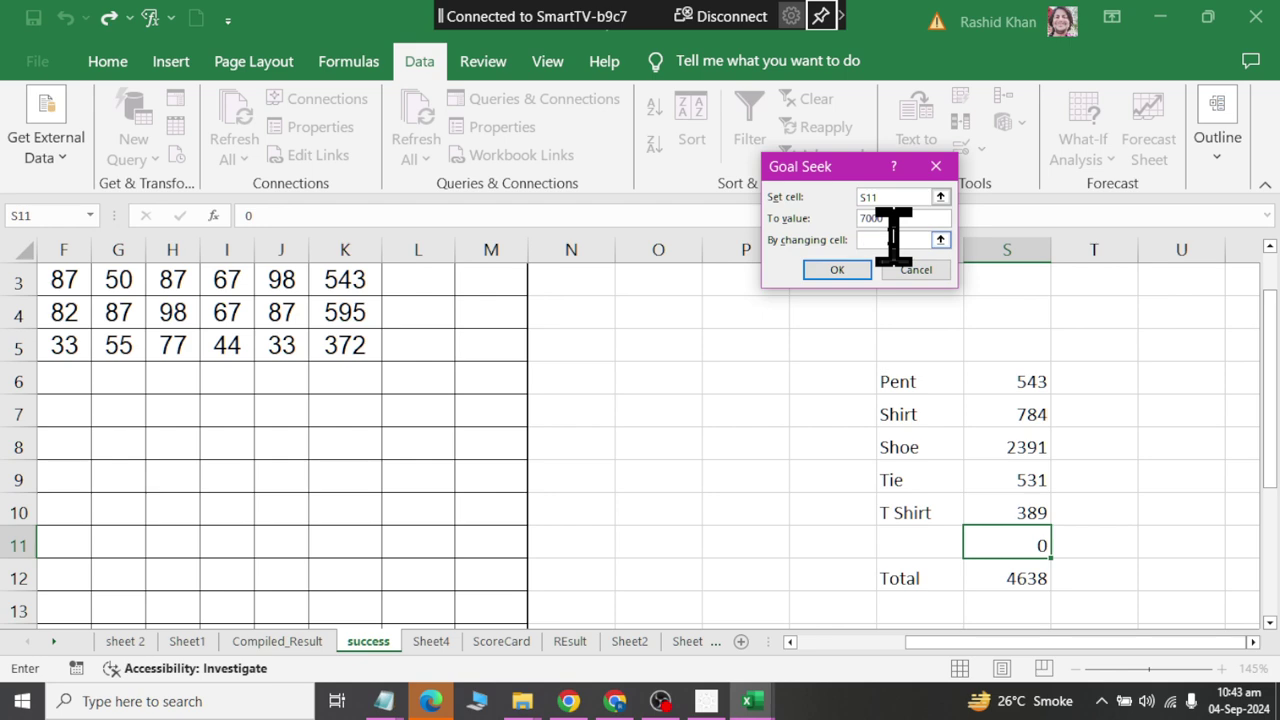
{"action": "left_click", "coordinate": [988, 580]}
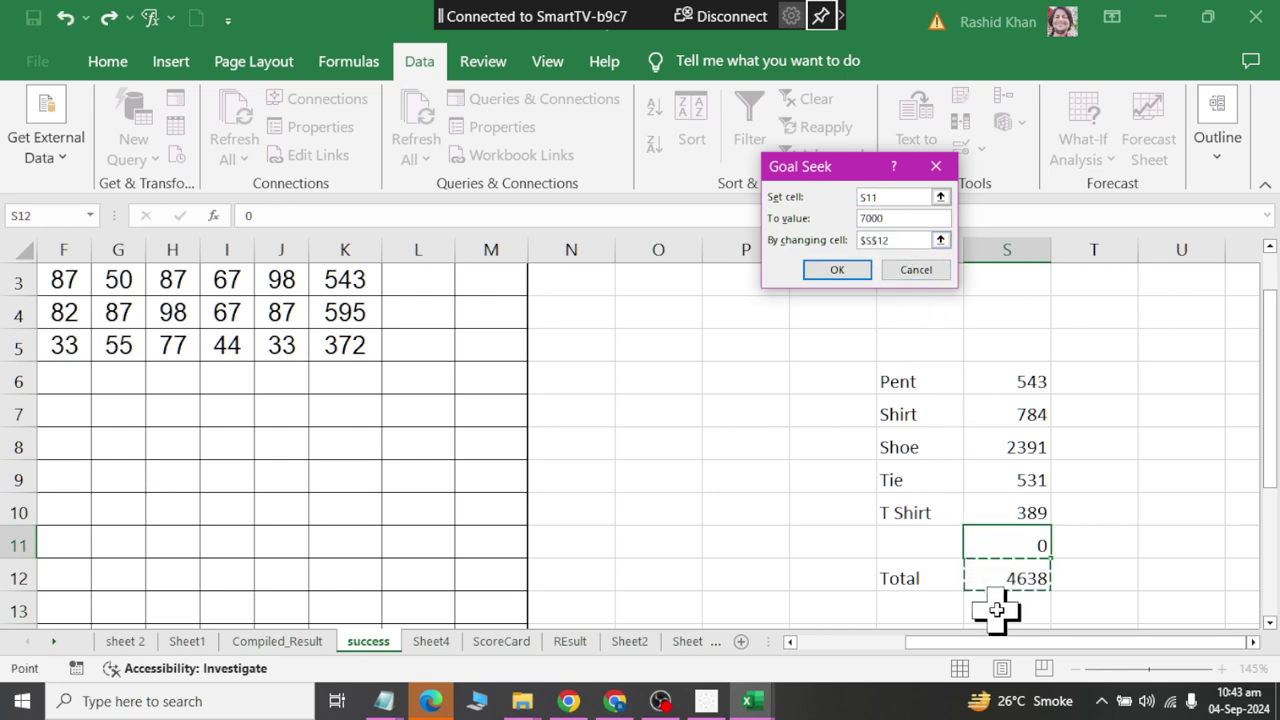
{"action": "left_click", "coordinate": [837, 272]}
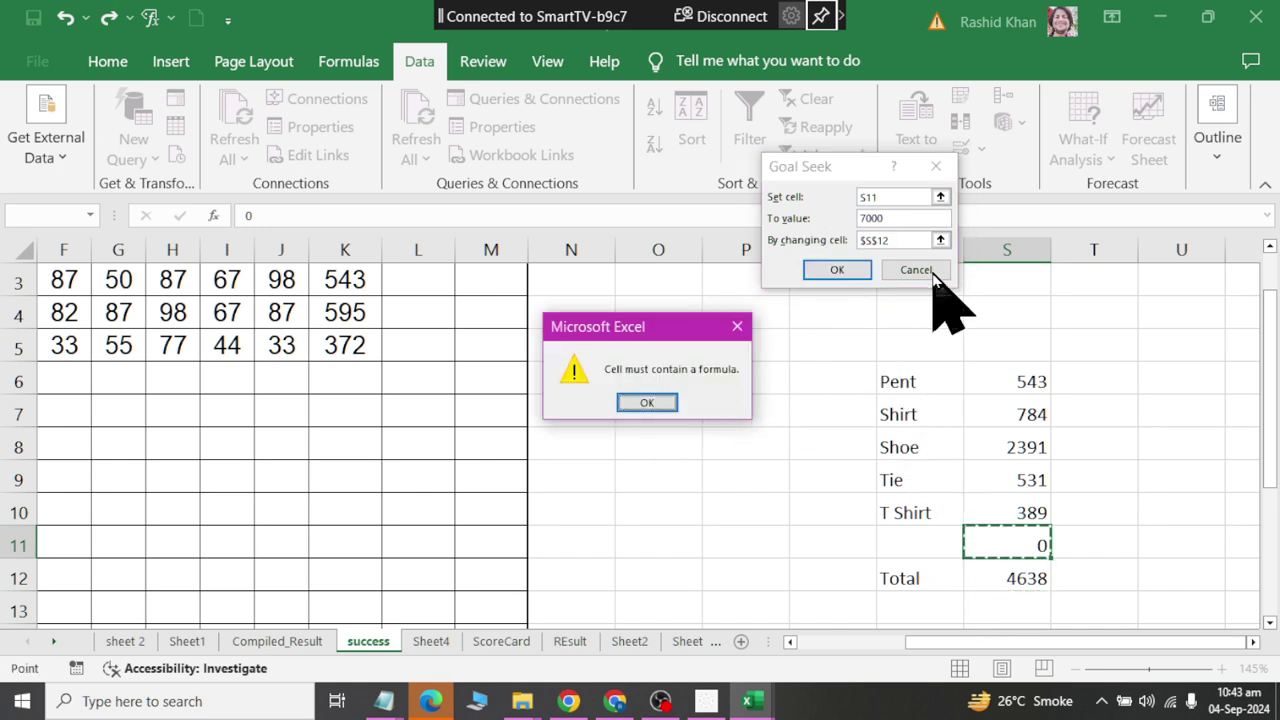
{"action": "left_click", "coordinate": [646, 402]}
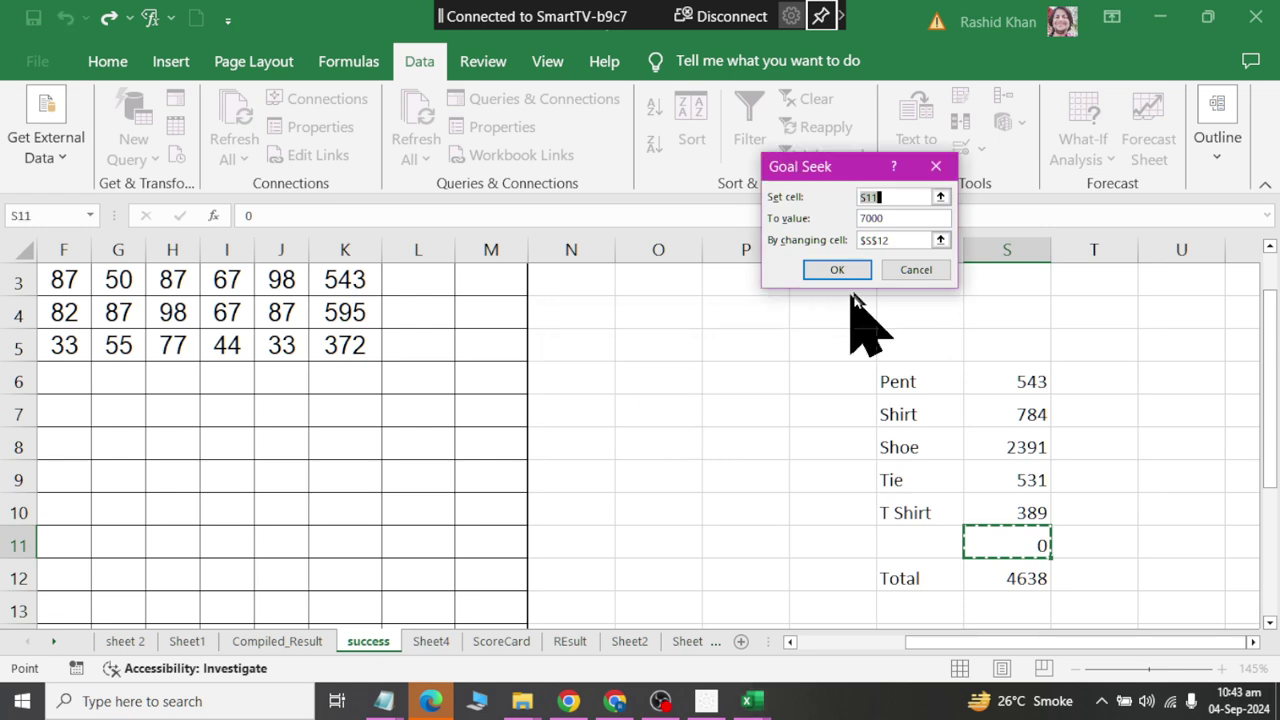
{"action": "left_click", "coordinate": [915, 272]}
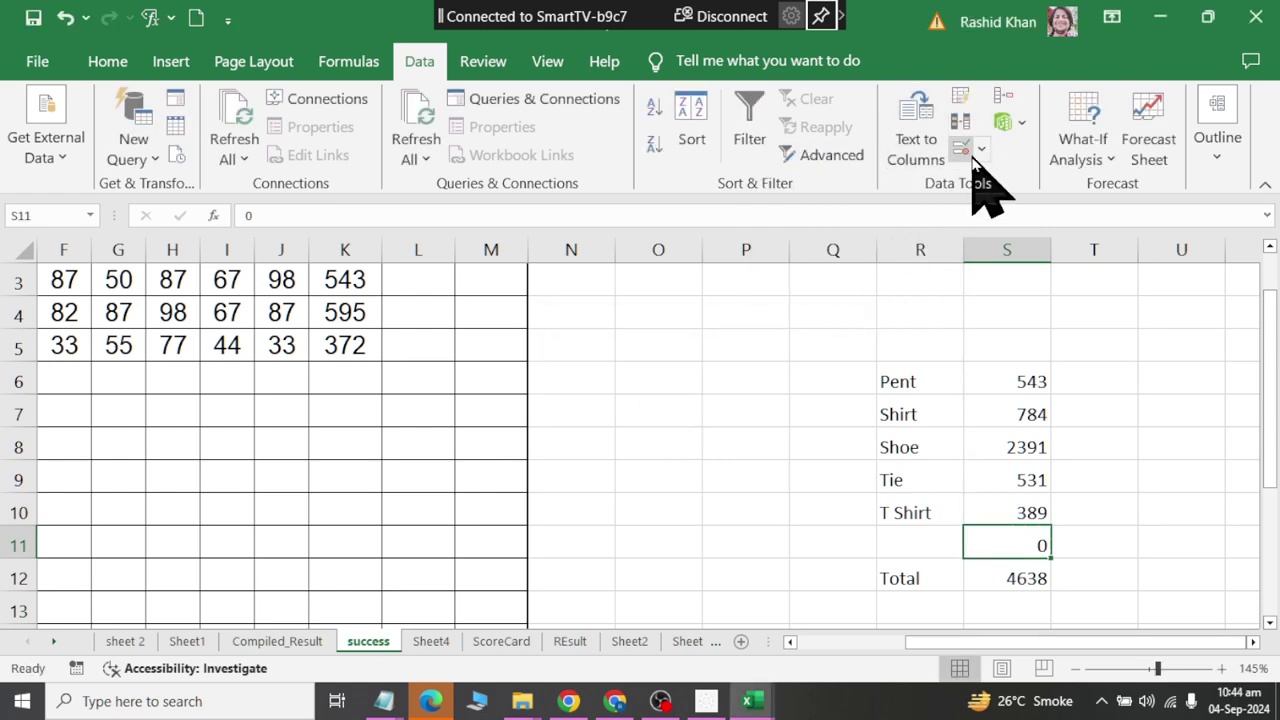
{"action": "left_click", "coordinate": [1100, 165]}
{"action": "left_click", "coordinate": [1105, 220]}
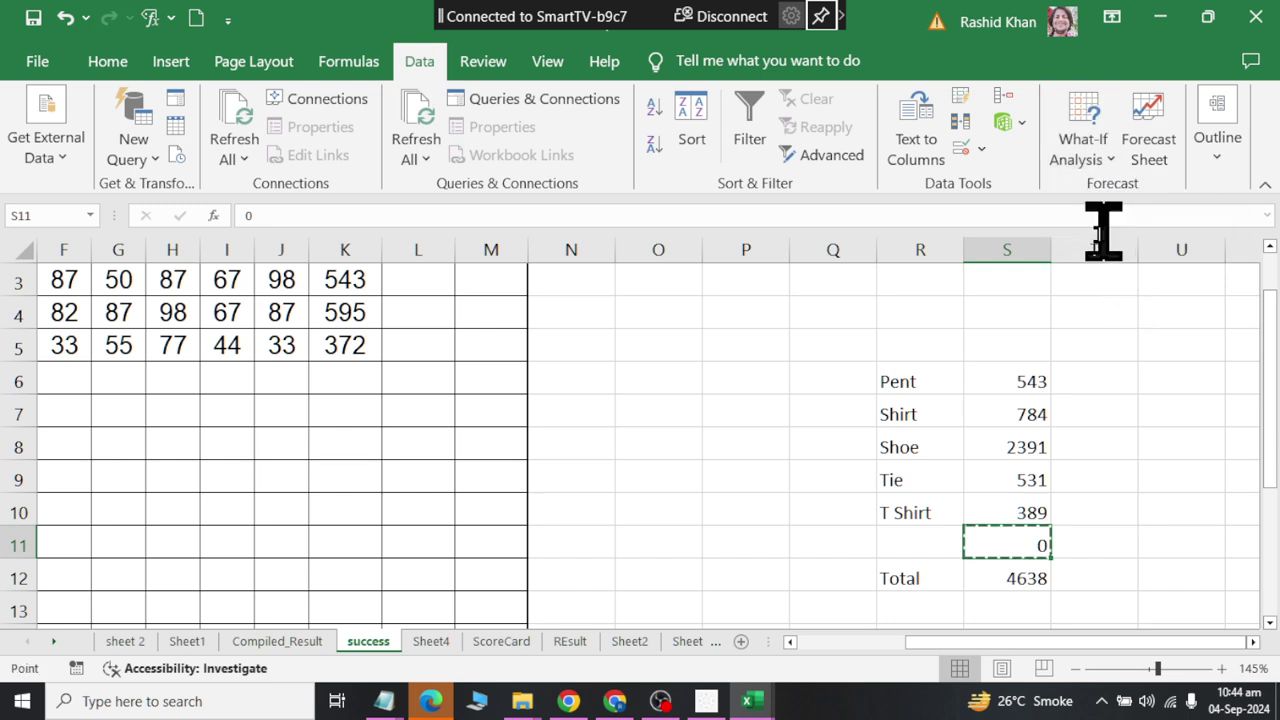
{"action": "left_click", "coordinate": [891, 218]}
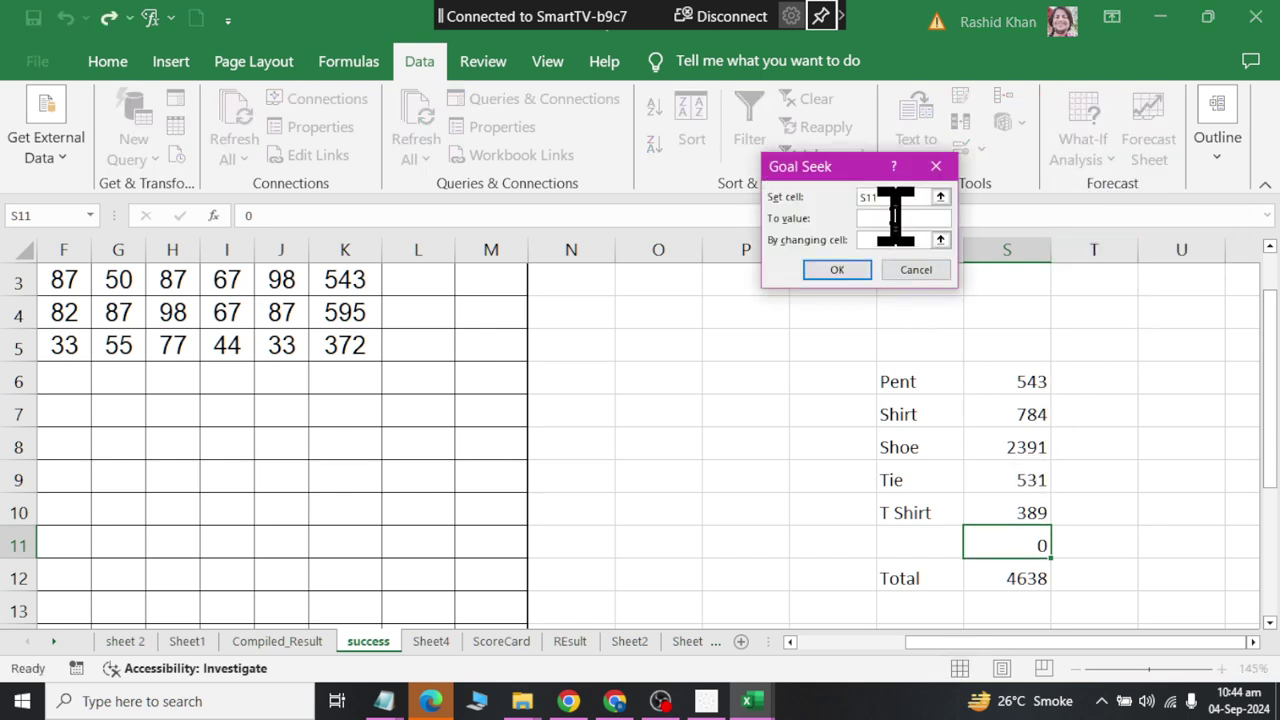
{"action": "type", "text": "7000"}
{"action": "left_click", "coordinate": [898, 240]}
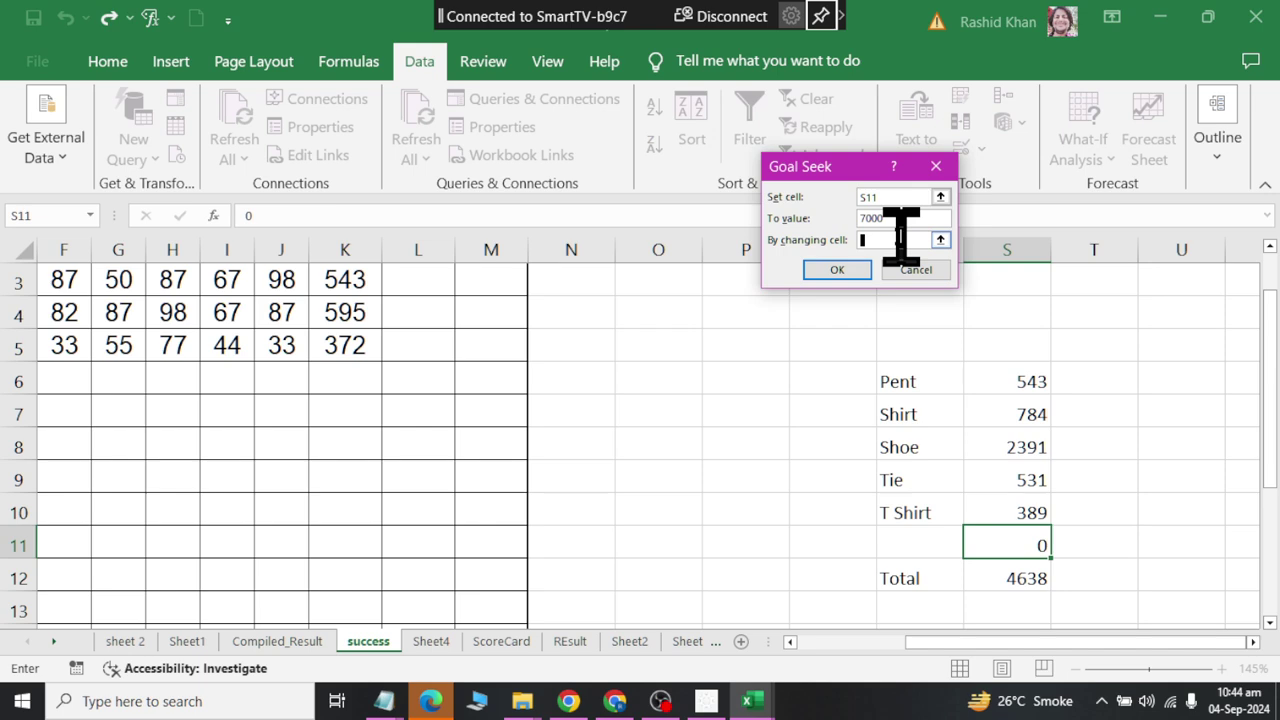
{"action": "left_click", "coordinate": [990, 575]}
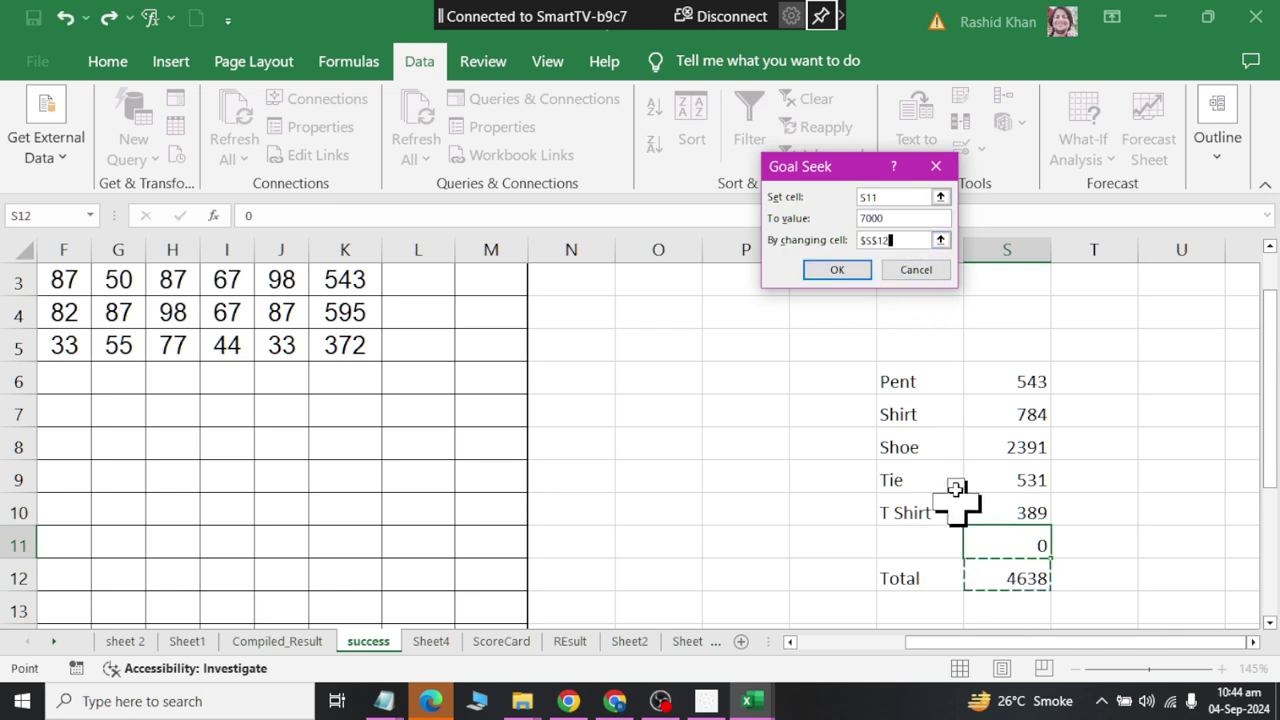
{"action": "left_click", "coordinate": [845, 270]}
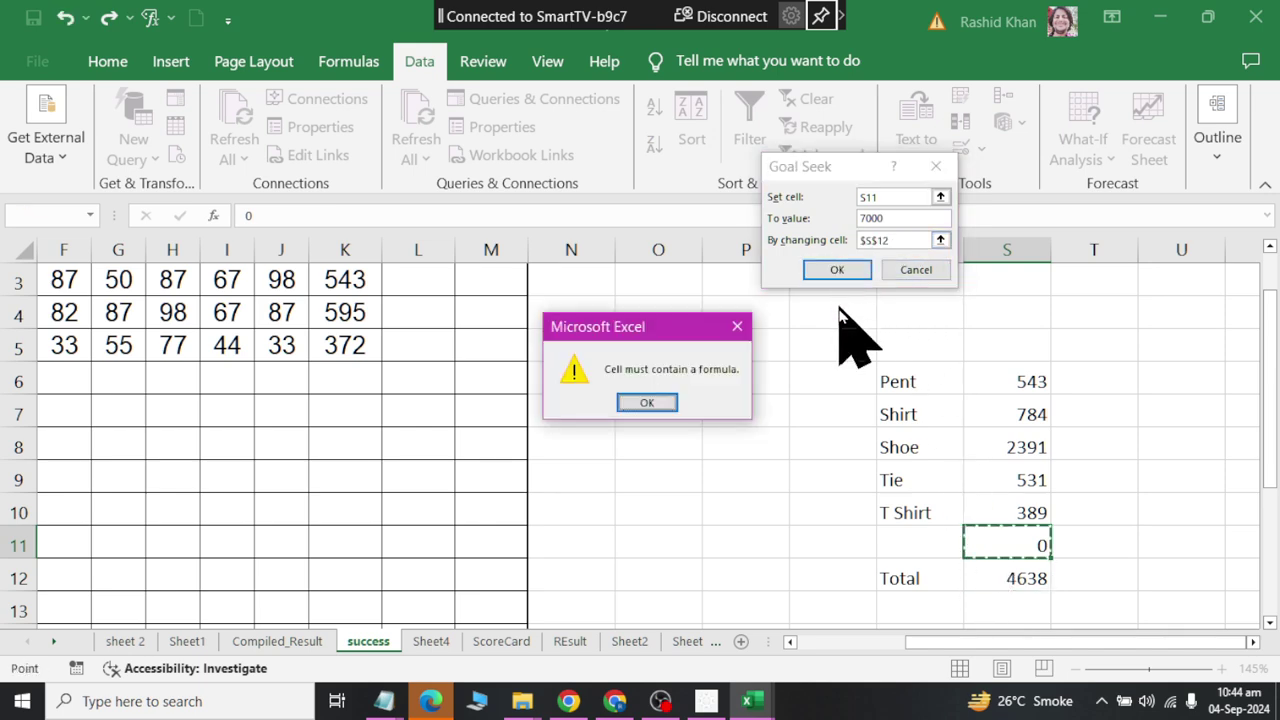
{"action": "left_click", "coordinate": [646, 403]}
{"action": "left_click", "coordinate": [910, 272]}
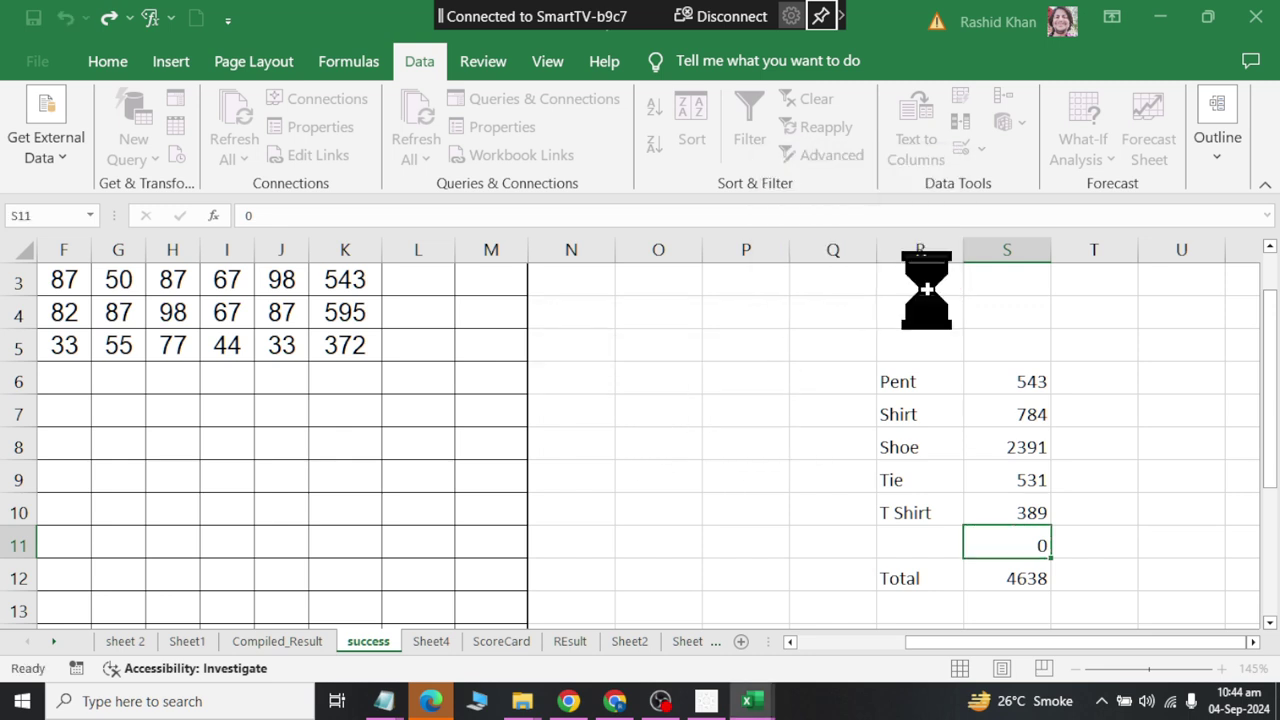
{"action": "left_click", "coordinate": [985, 575]}
Step: Goal Seek S12 to 7000 by changing S11, which becomes 2362
{"action": "left_click", "coordinate": [1086, 160]}
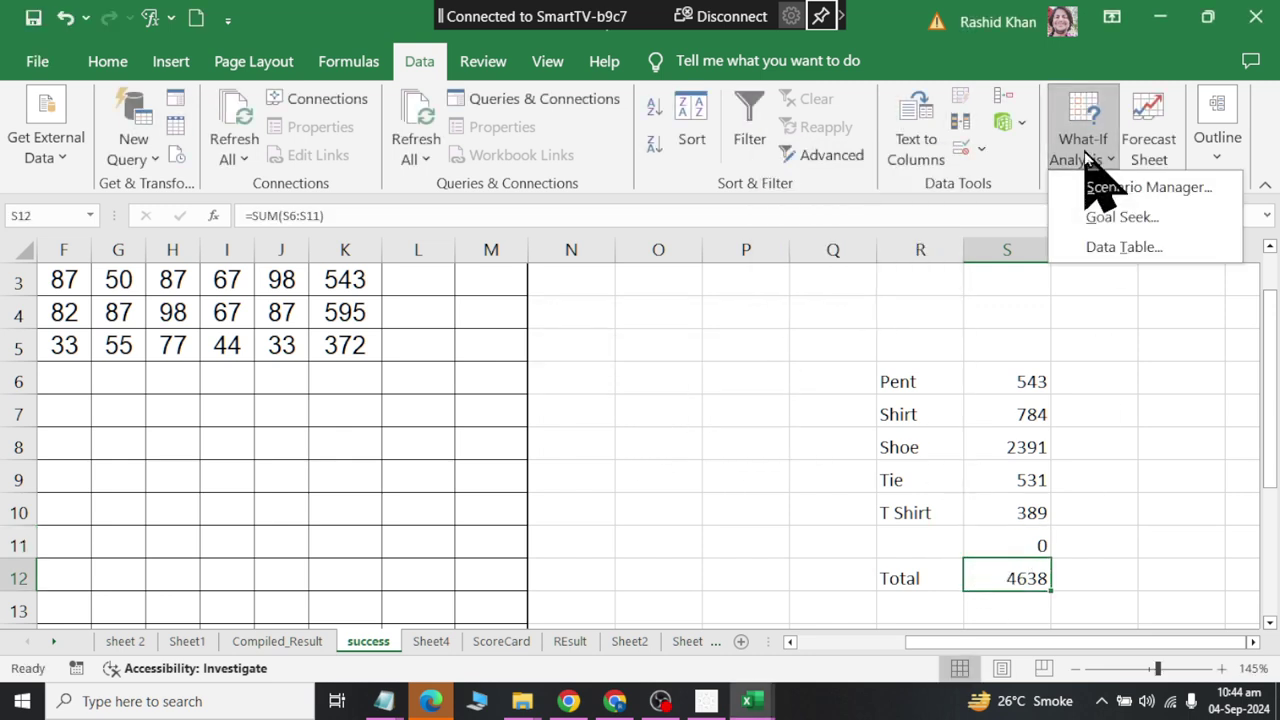
{"action": "left_click", "coordinate": [1105, 214]}
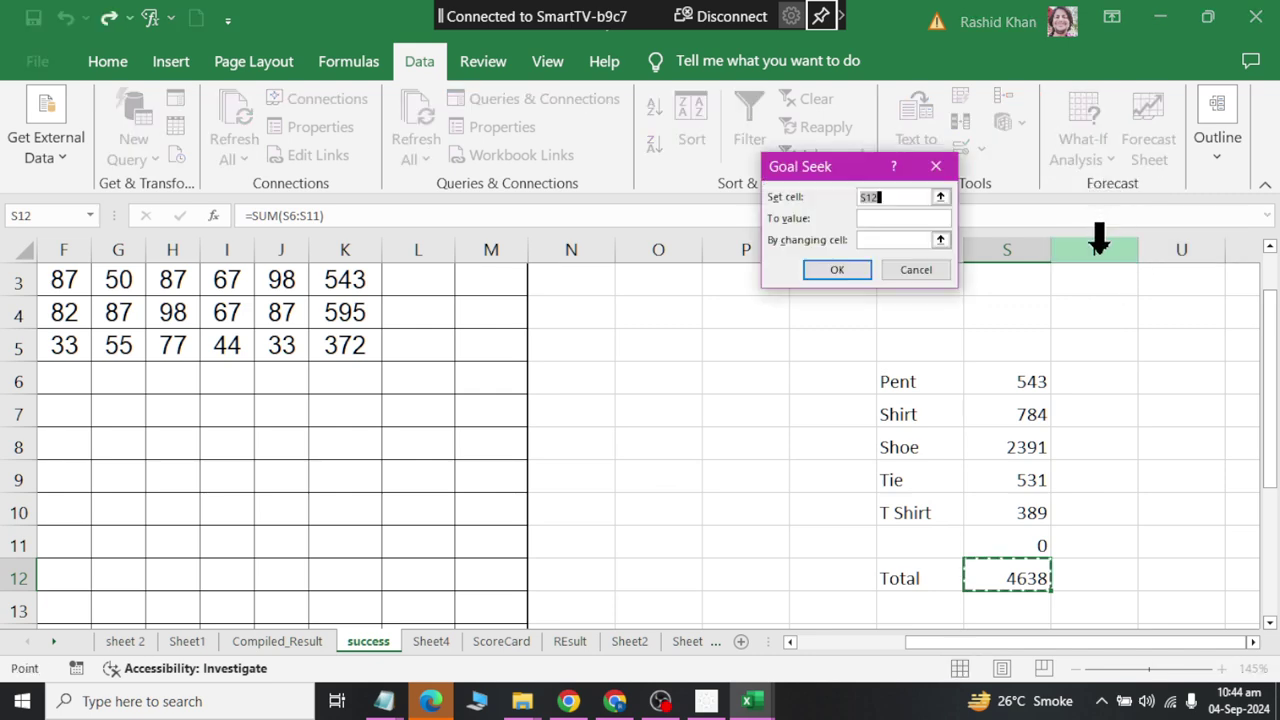
{"action": "left_click", "coordinate": [884, 218]}
{"action": "type", "text": "7000"}
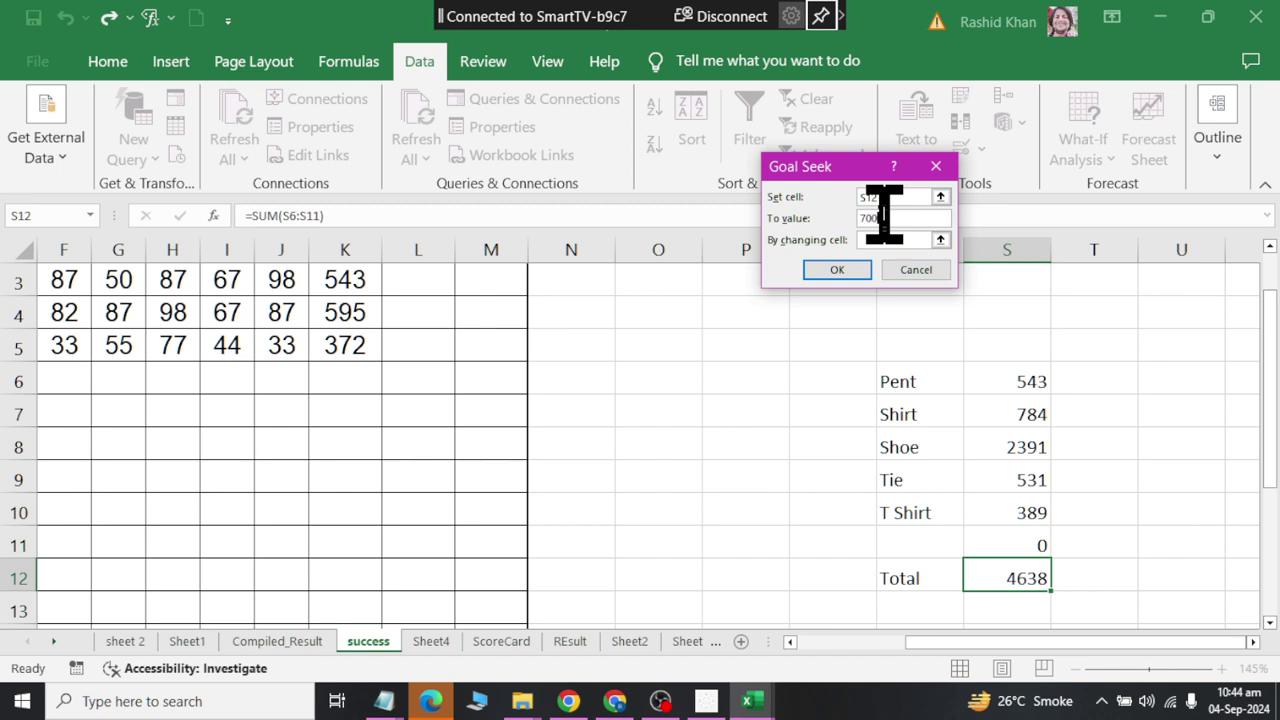
{"action": "left_click", "coordinate": [890, 242]}
{"action": "left_click", "coordinate": [990, 543]}
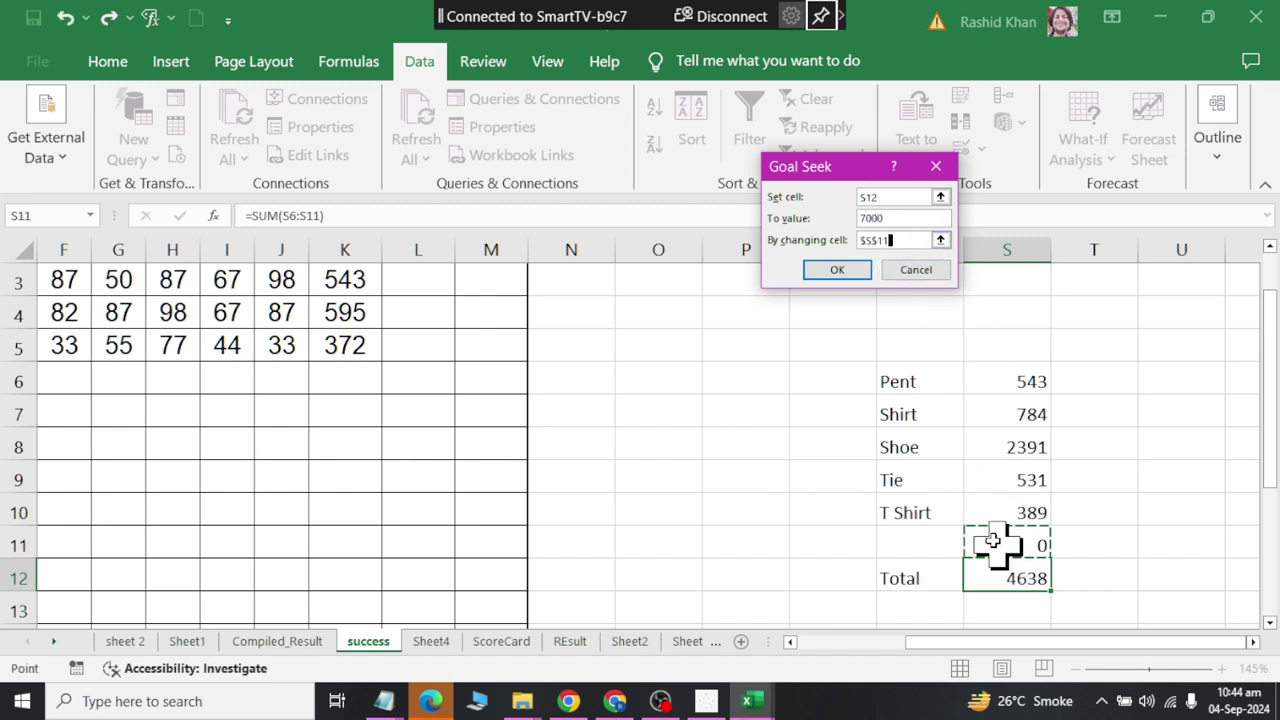
{"action": "left_click", "coordinate": [837, 269]}
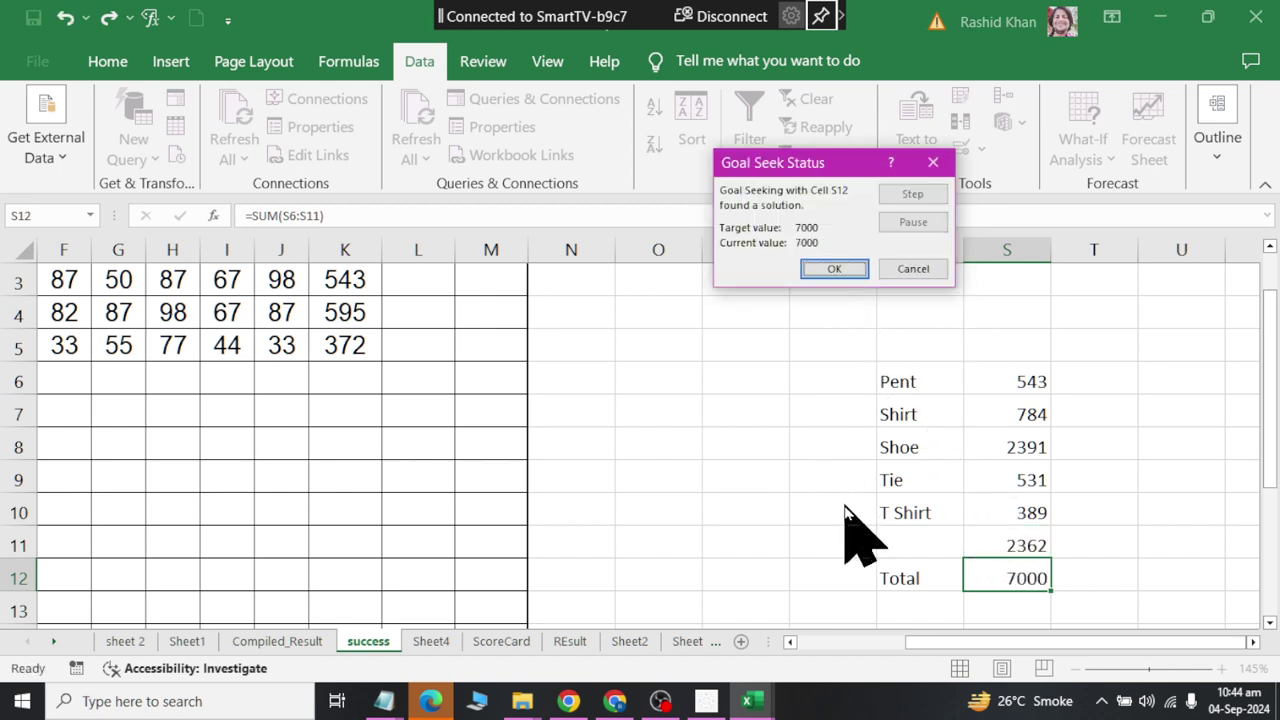
{"action": "left_click", "coordinate": [837, 269]}
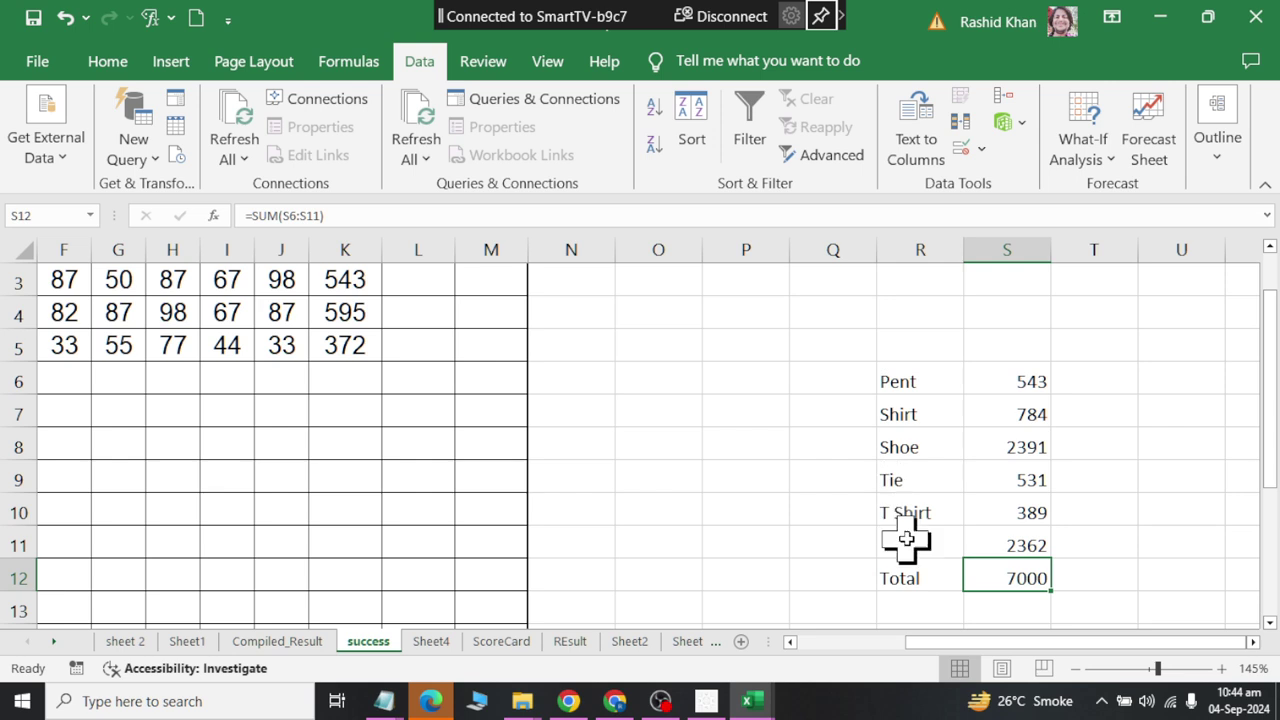
{"action": "left_click", "coordinate": [906, 538]}
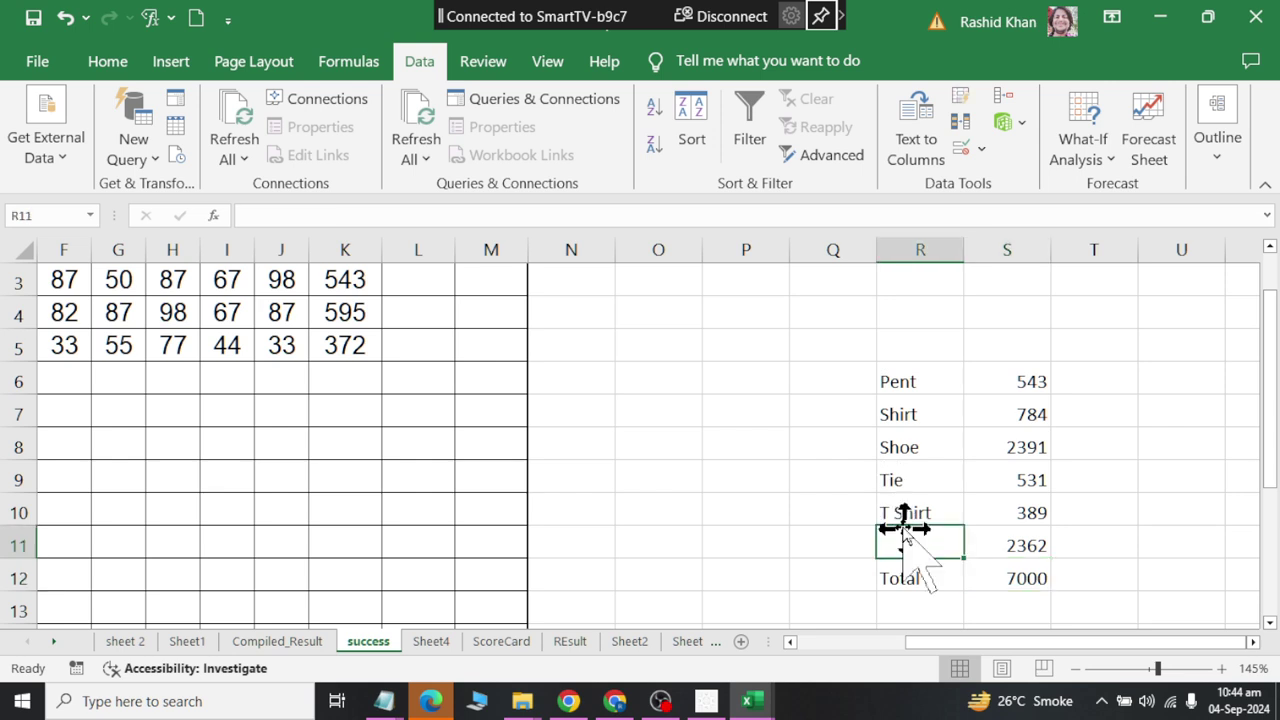
Step: Label R11 'Remaing' and R13 'Expense', checking the Total's sum in between
{"action": "type", "text": "Remaing"}
{"action": "key", "text": "Return"}
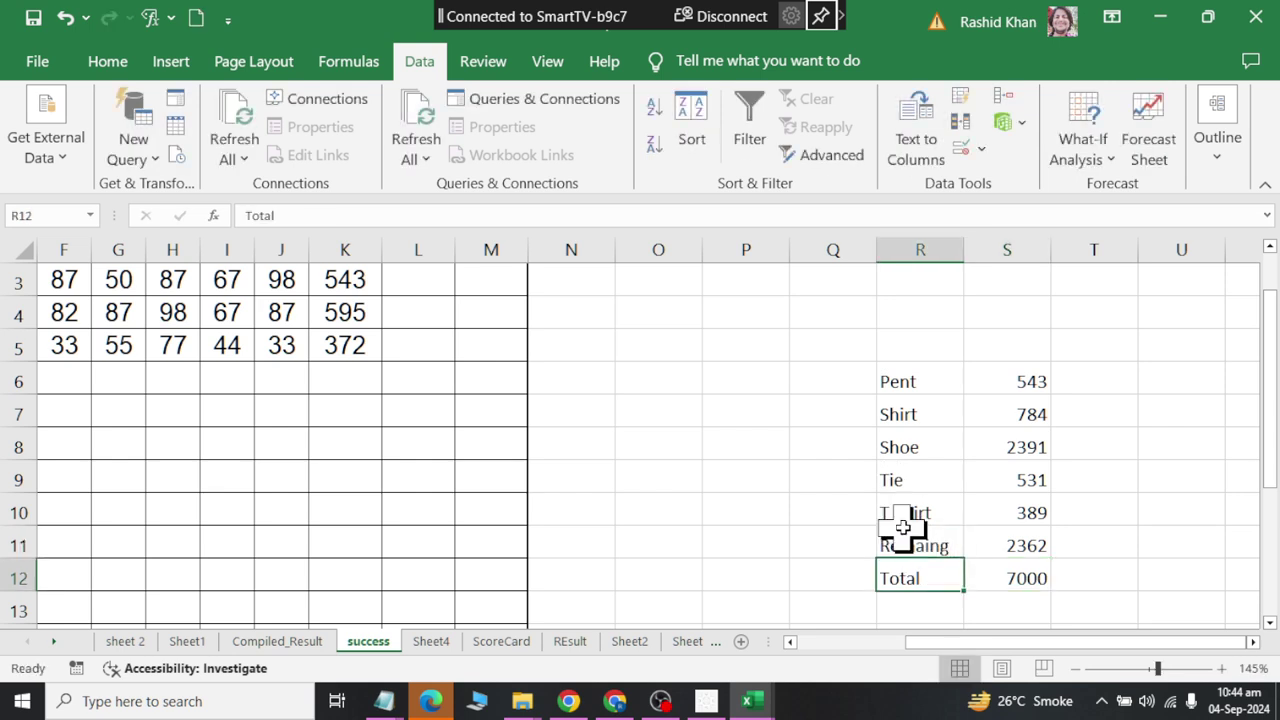
{"action": "key", "text": "Return"}
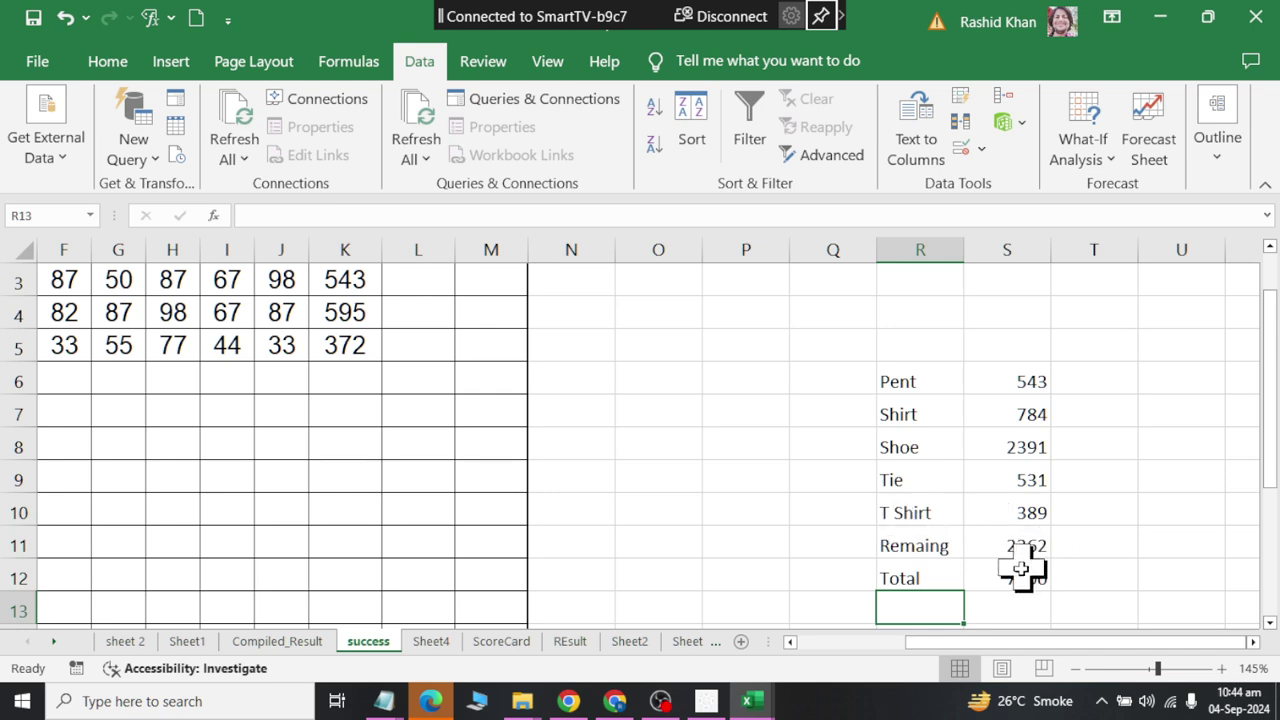
{"action": "left_click", "coordinate": [1040, 580]}
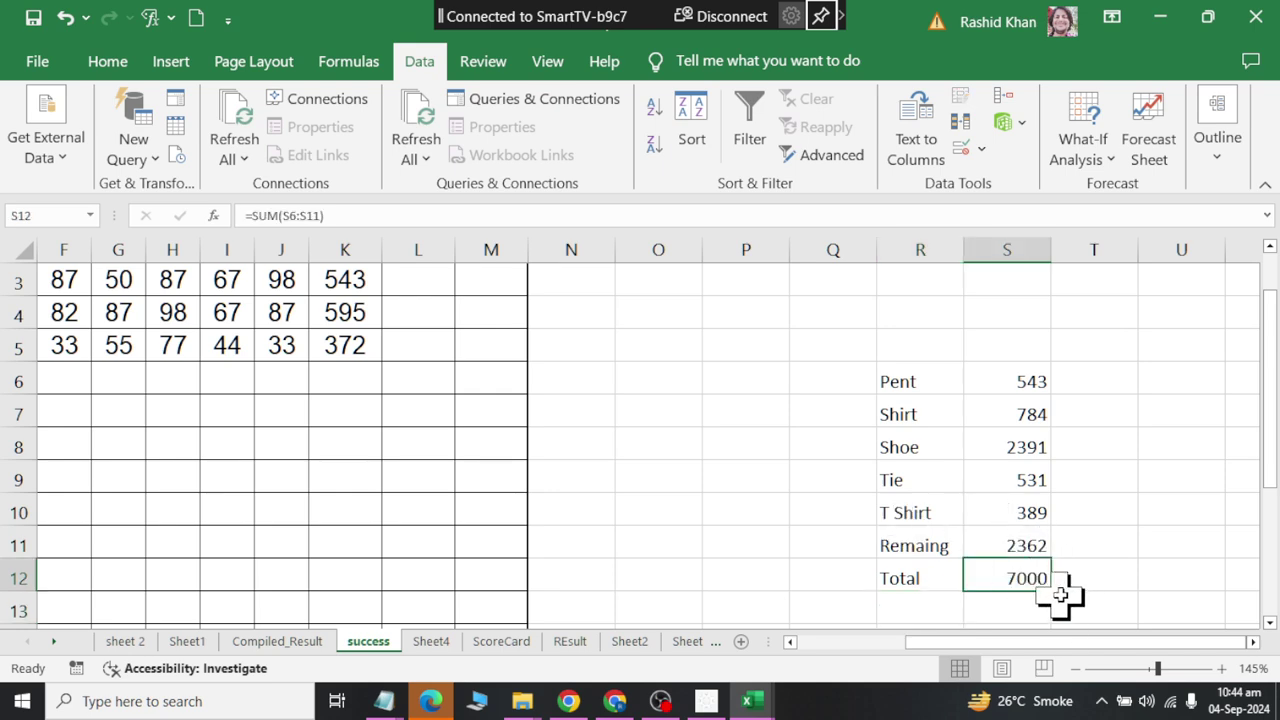
{"action": "left_click_drag", "start_coordinate": [1030, 381], "coordinate": [1020, 514]}
{"action": "left_click_drag", "start_coordinate": [945, 540], "coordinate": [1010, 545]}
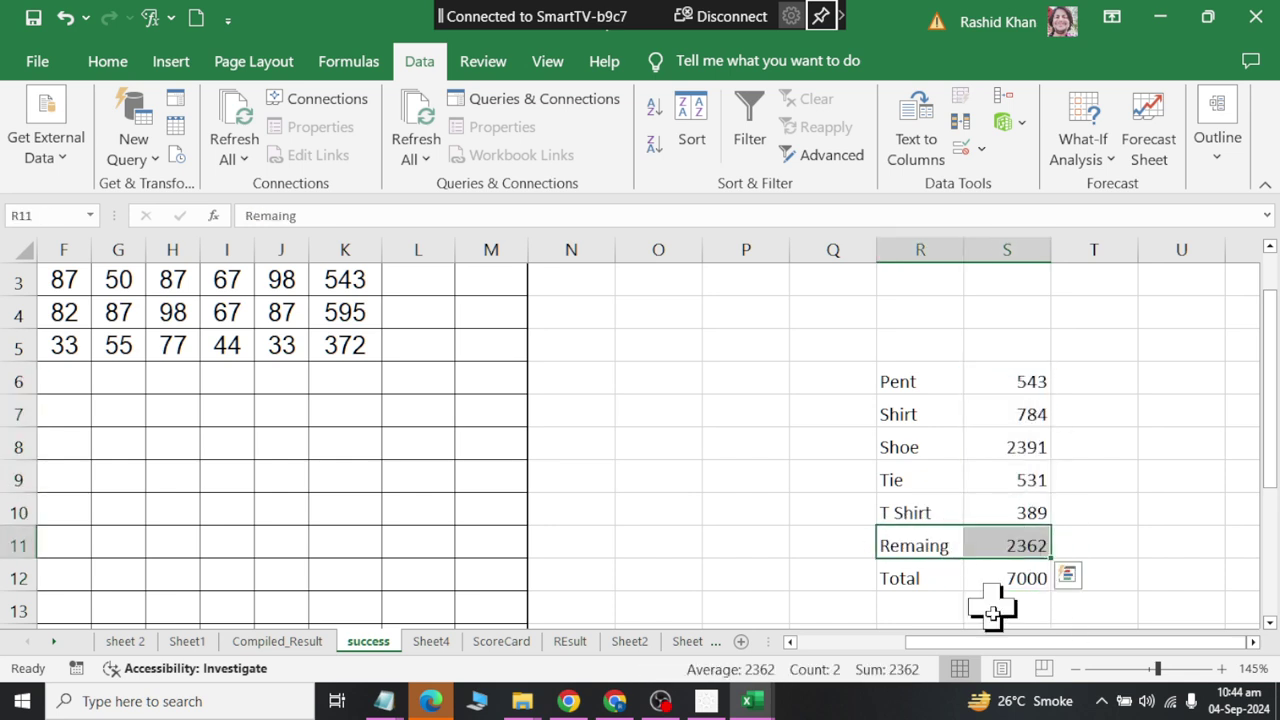
{"action": "left_click", "coordinate": [893, 610]}
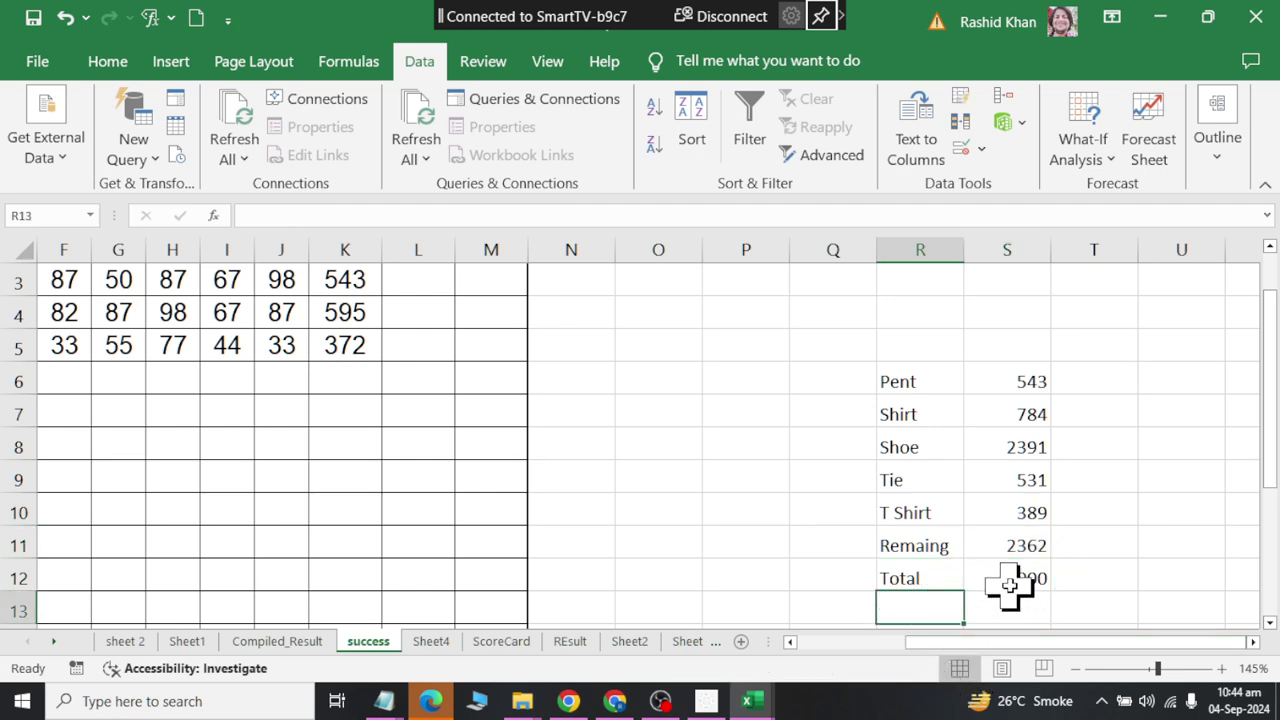
{"action": "type", "text": "Expense"}
{"action": "key", "text": "Return"}
Step: Enter =SUM(S12-S11) in S13 so Expense shows 4638, the Total minus Remaing
{"action": "left_click", "coordinate": [1006, 582]}
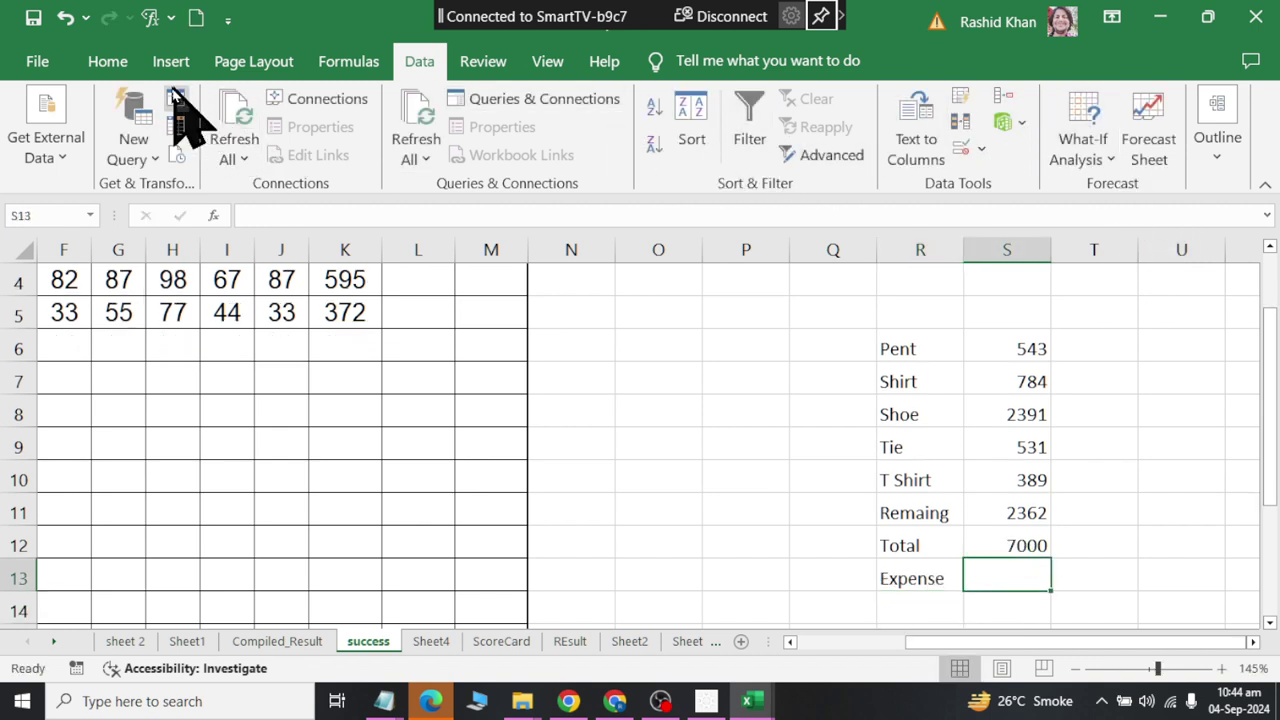
{"action": "left_click", "coordinate": [107, 61]}
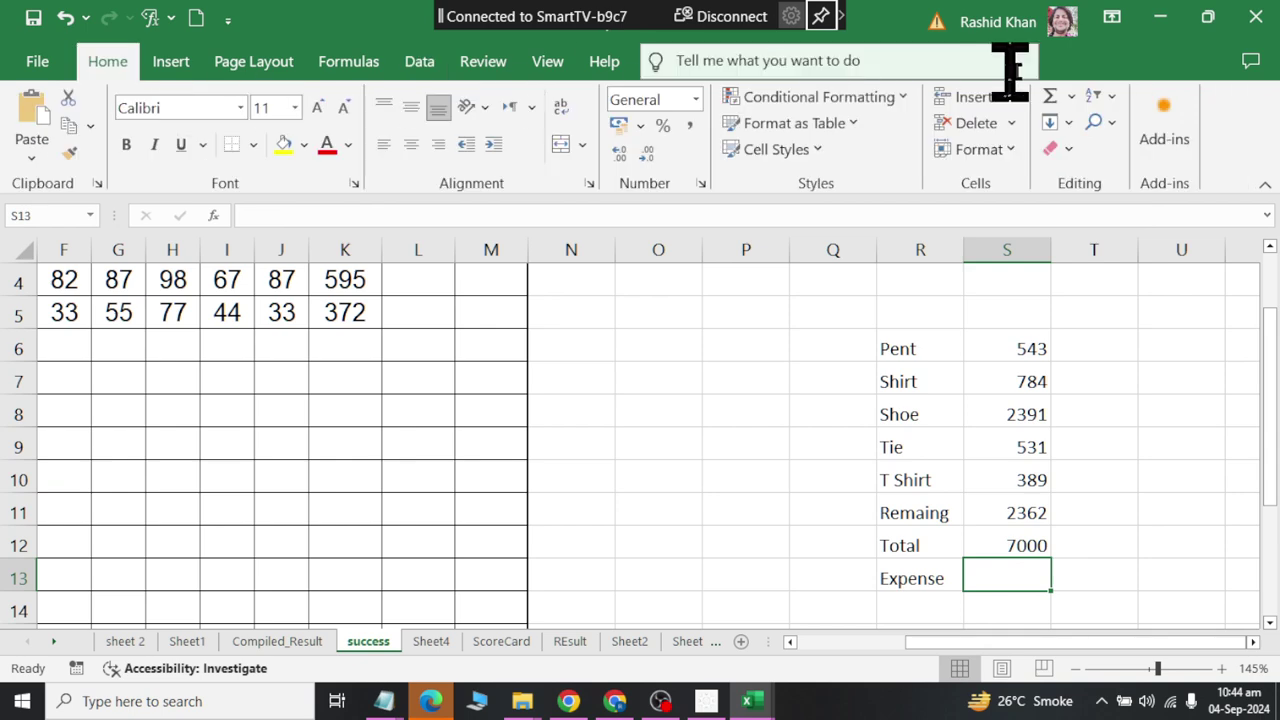
{"action": "left_click", "coordinate": [1050, 96]}
{"action": "left_click", "coordinate": [1008, 545]}
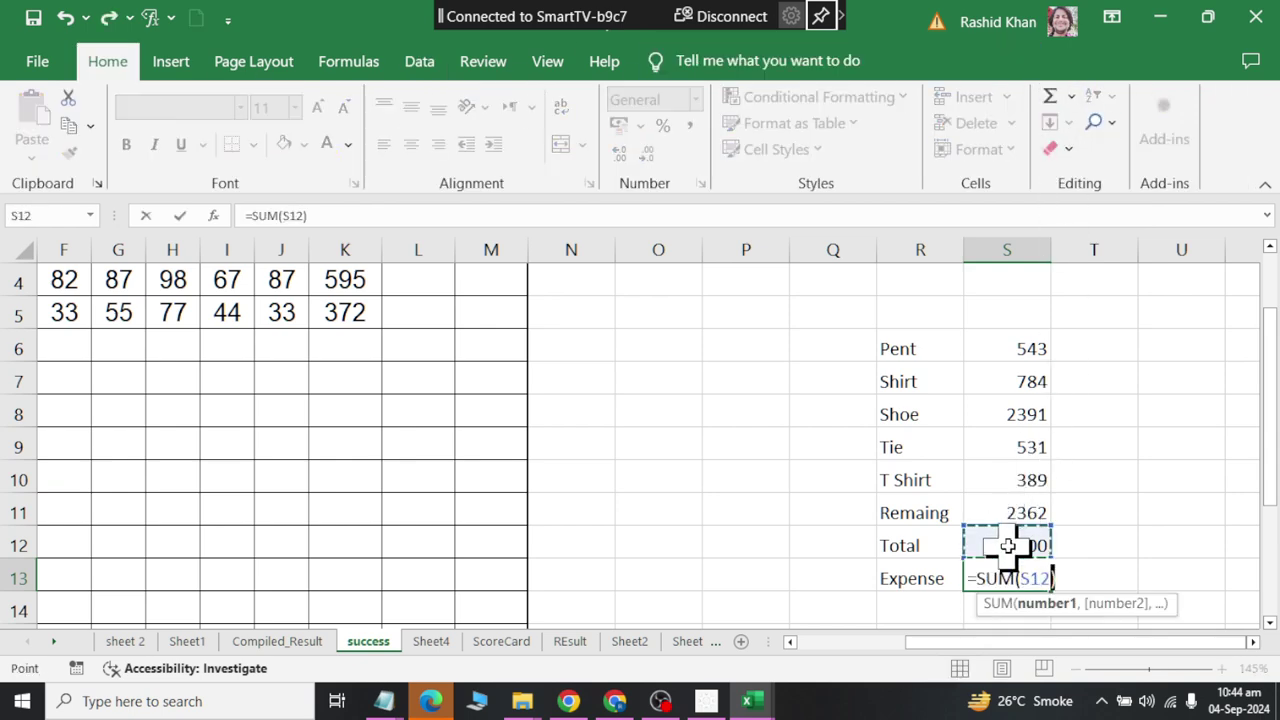
{"action": "type", "text": "-"}
{"action": "left_click", "coordinate": [1008, 512]}
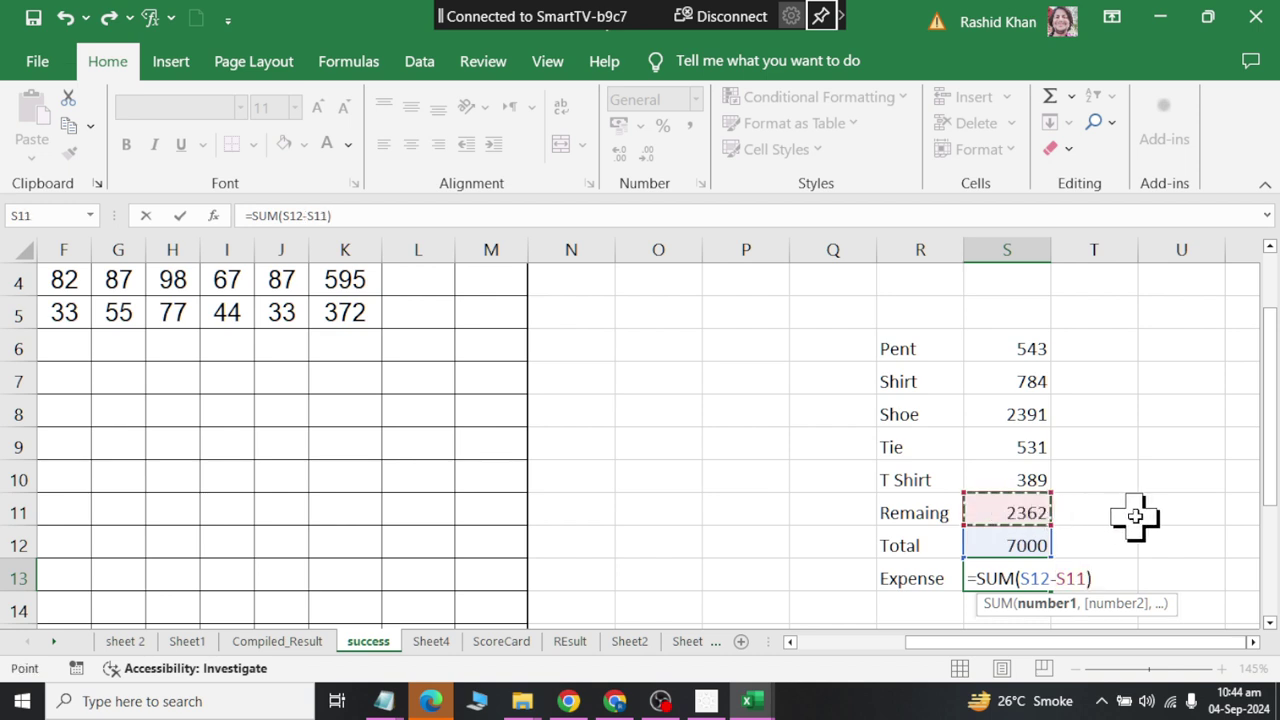
{"action": "key", "text": "Return"}
{"action": "left_click", "coordinate": [1003, 572]}
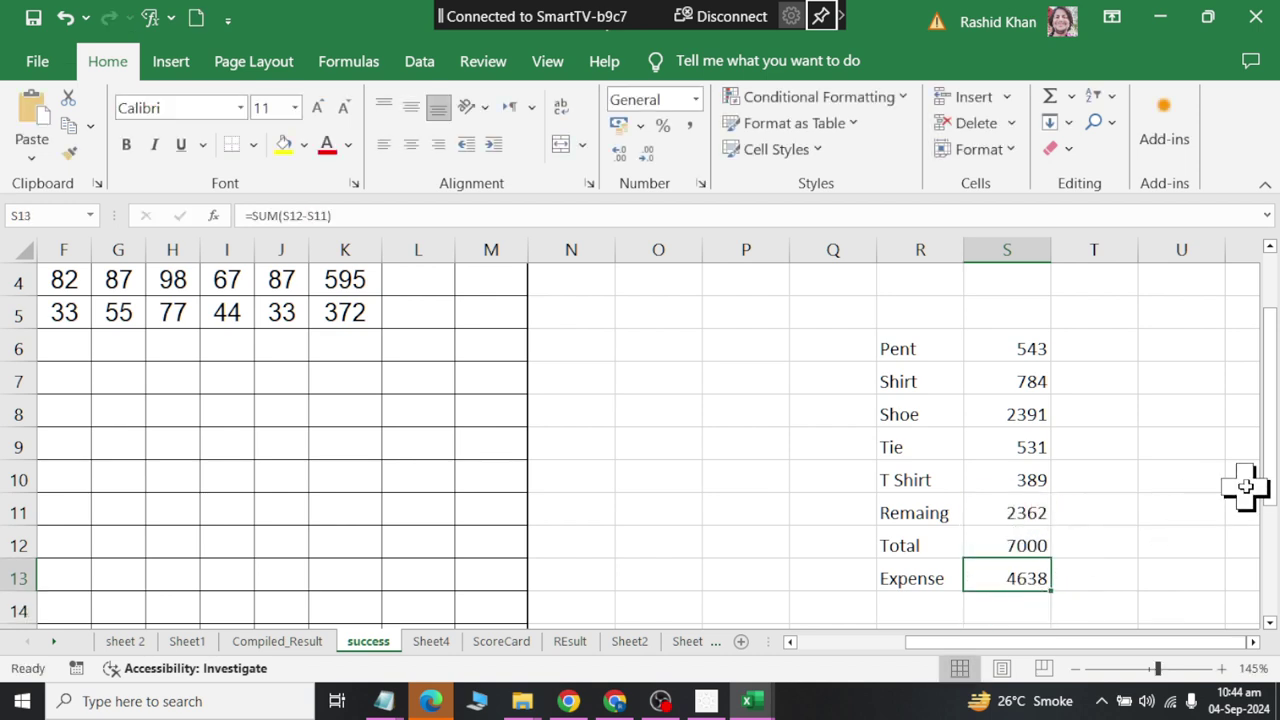